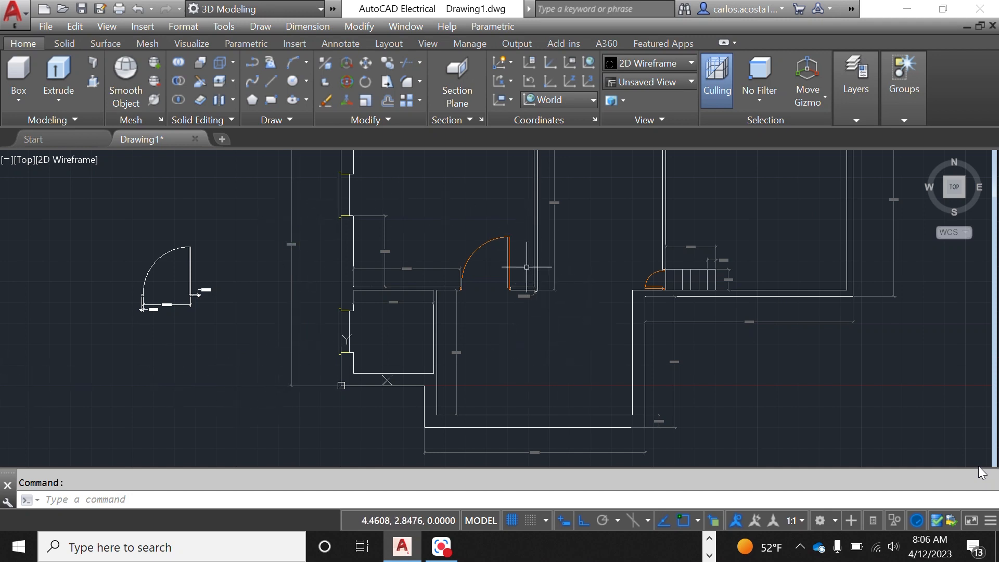
Examine the floor plan's walls, doors, windows, stairs and dimensions, along with the separate door detail
scroll(551, 250, up, 4)
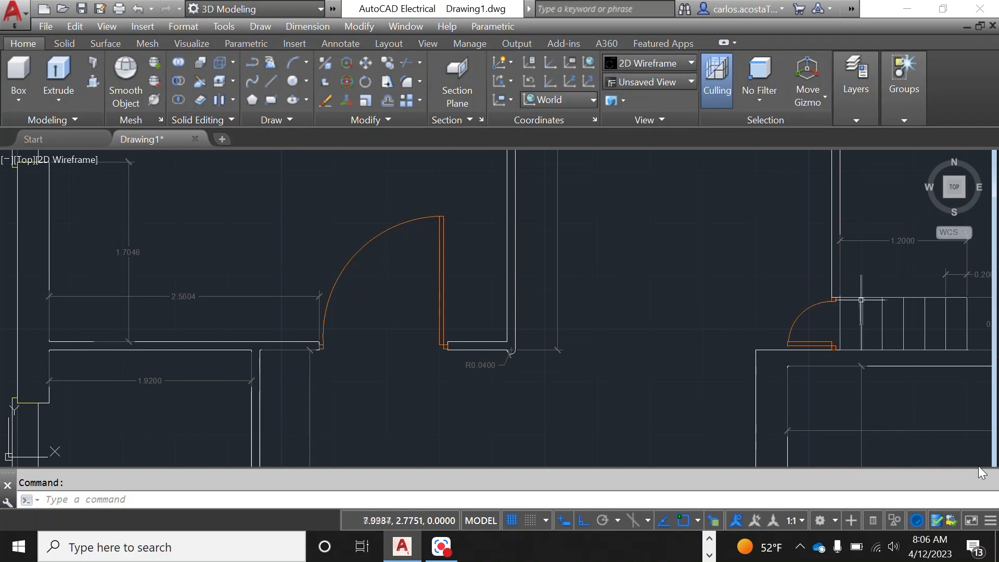
scroll(824, 297, down, 3)
scroll(548, 296, down, 1)
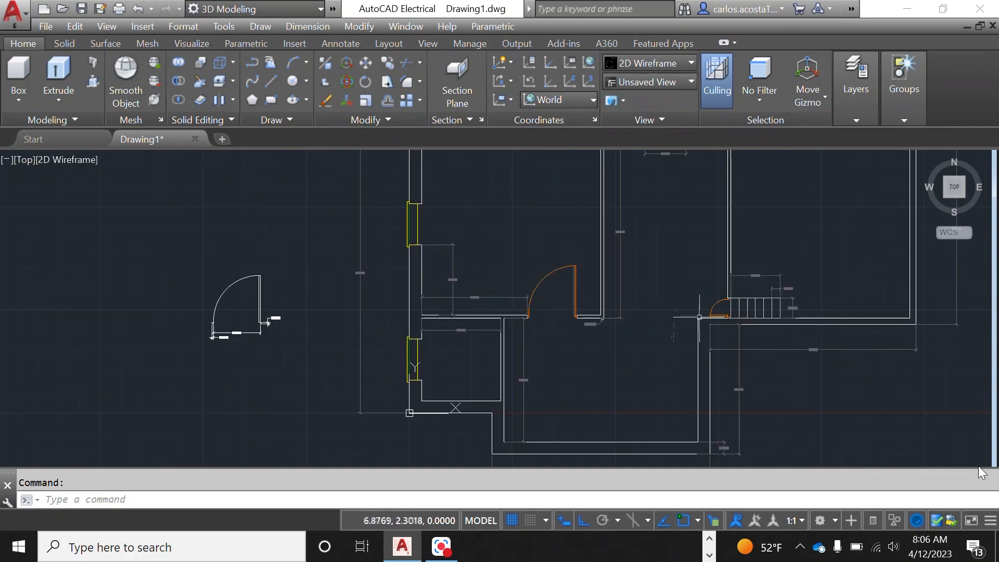
scroll(796, 300, up, 3)
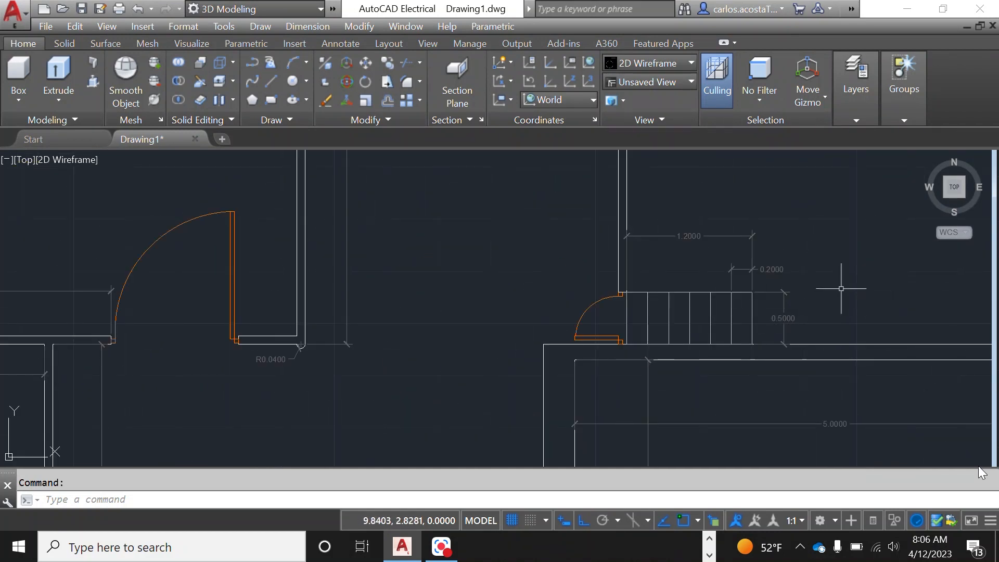
scroll(835, 291, down, 4)
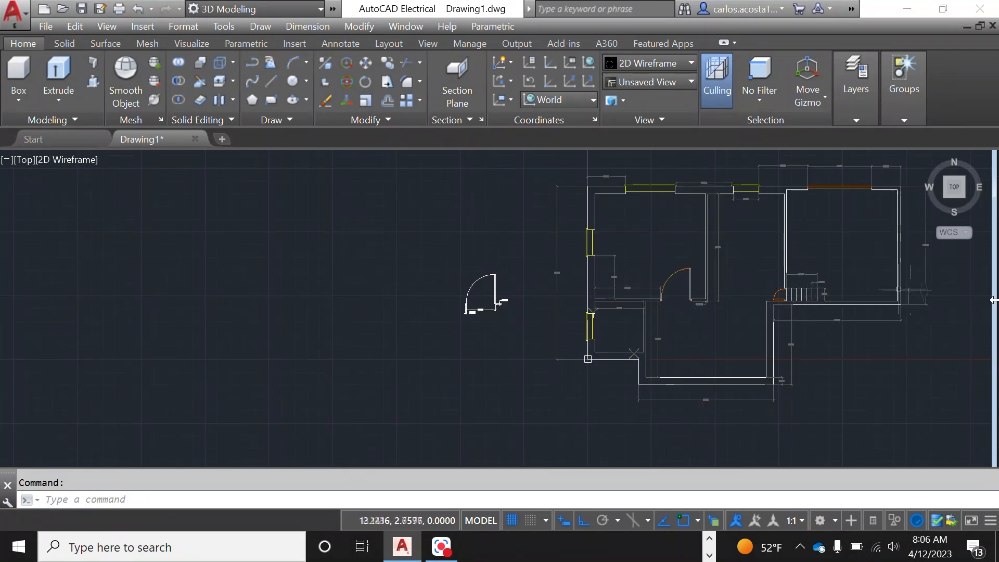
scroll(919, 287, up, 2)
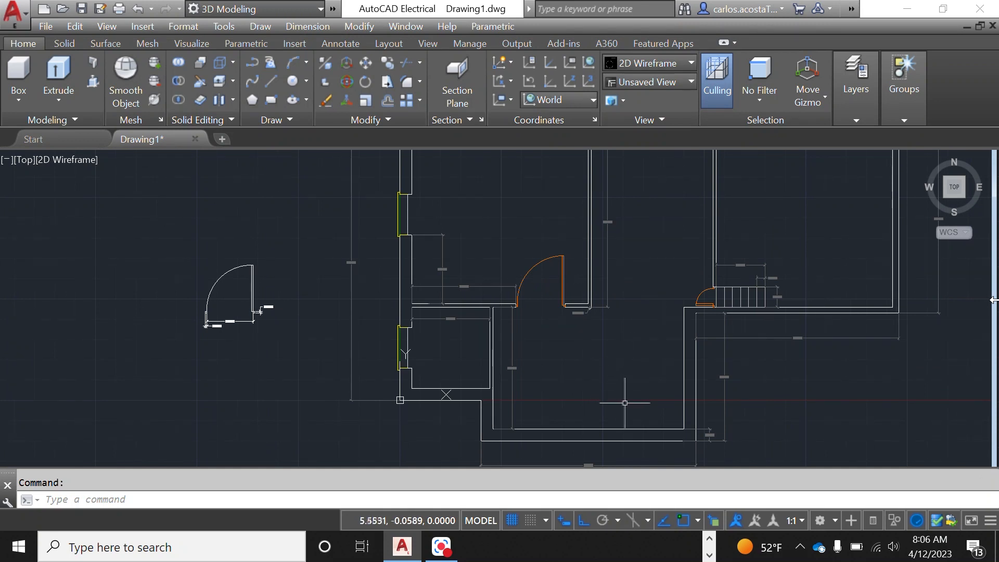
scroll(355, 254, up, 4)
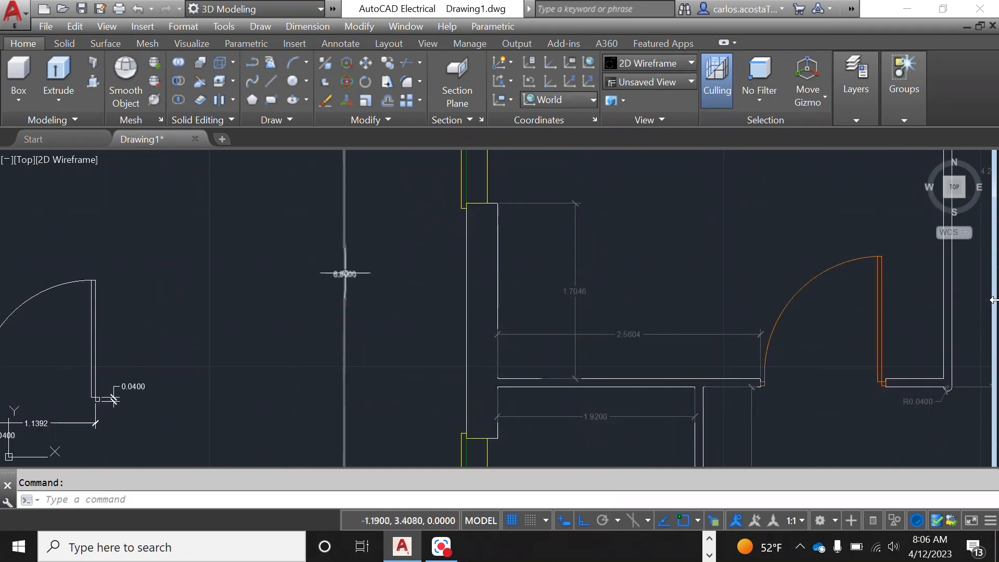
scroll(429, 329, down, 2)
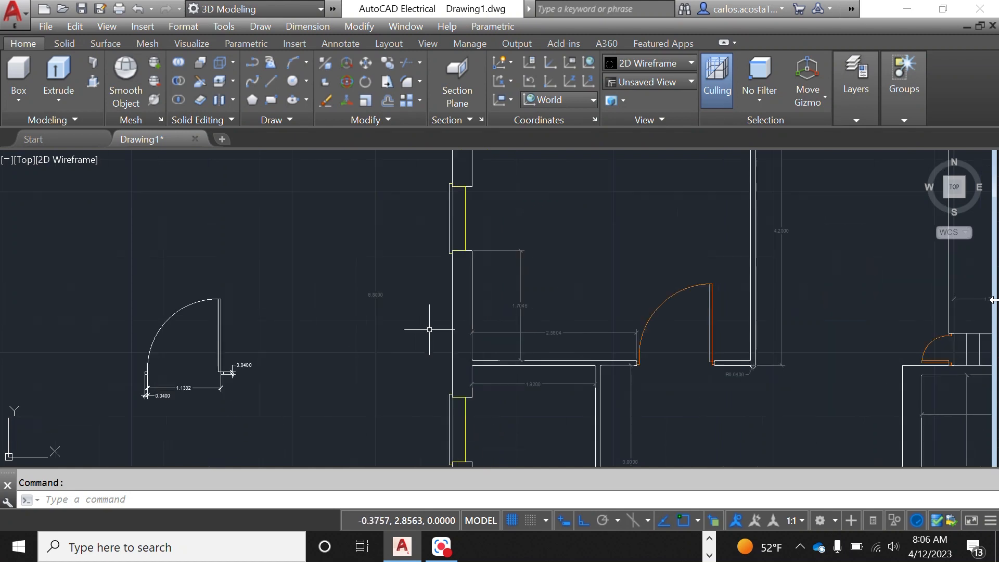
scroll(430, 329, down, 2)
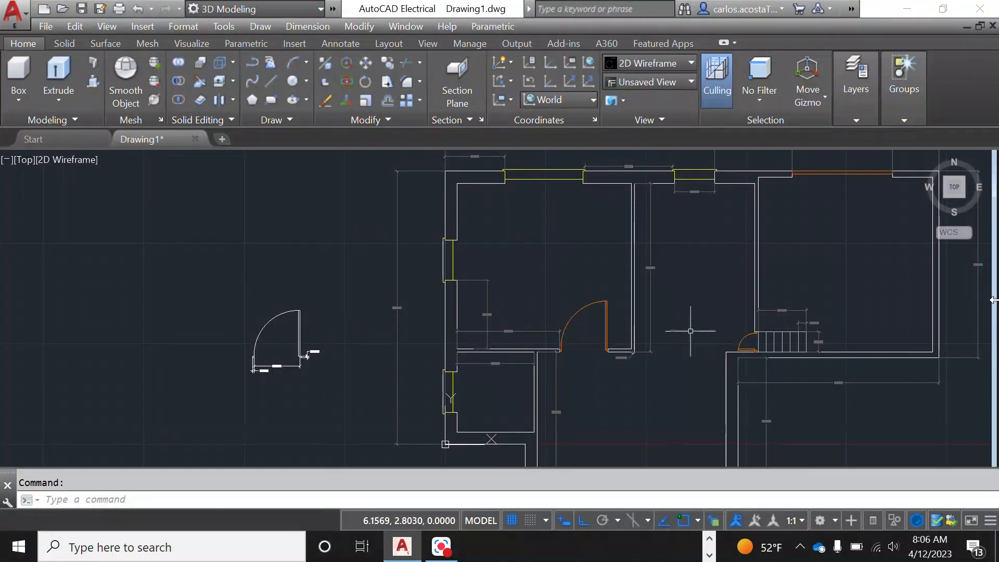
scroll(550, 203, up, 2)
scroll(320, 359, up, 2)
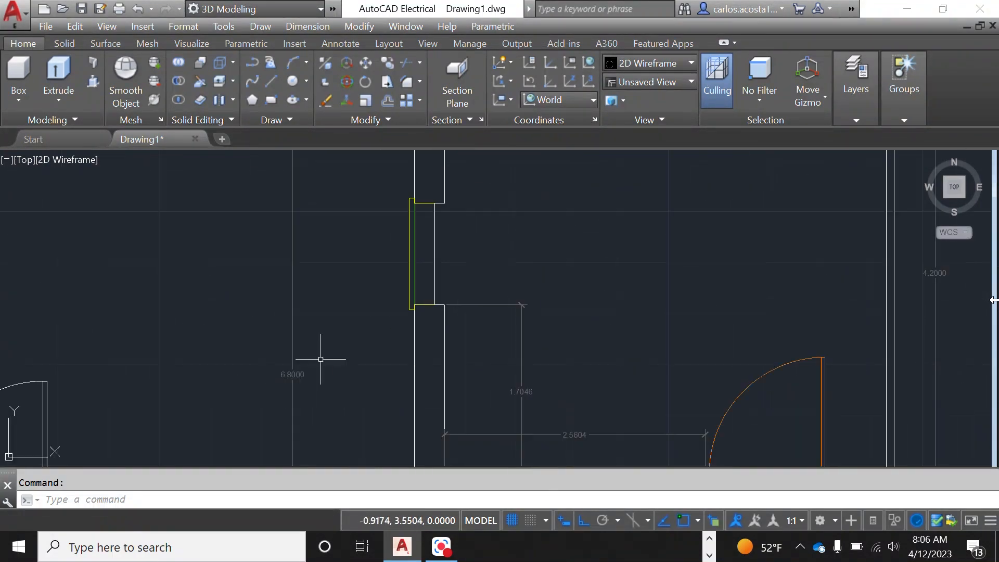
scroll(318, 277, down, 3)
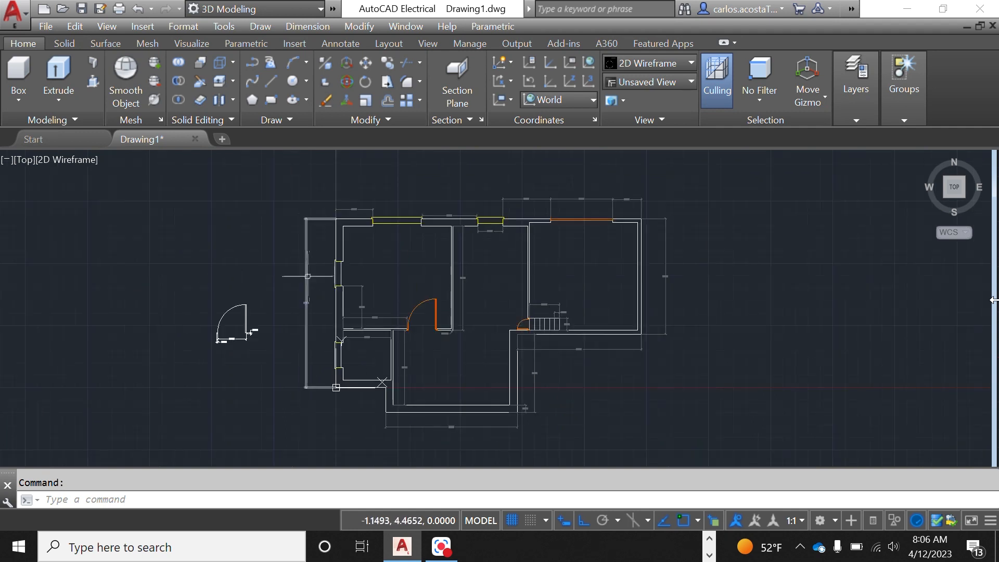
scroll(465, 257, up, 2)
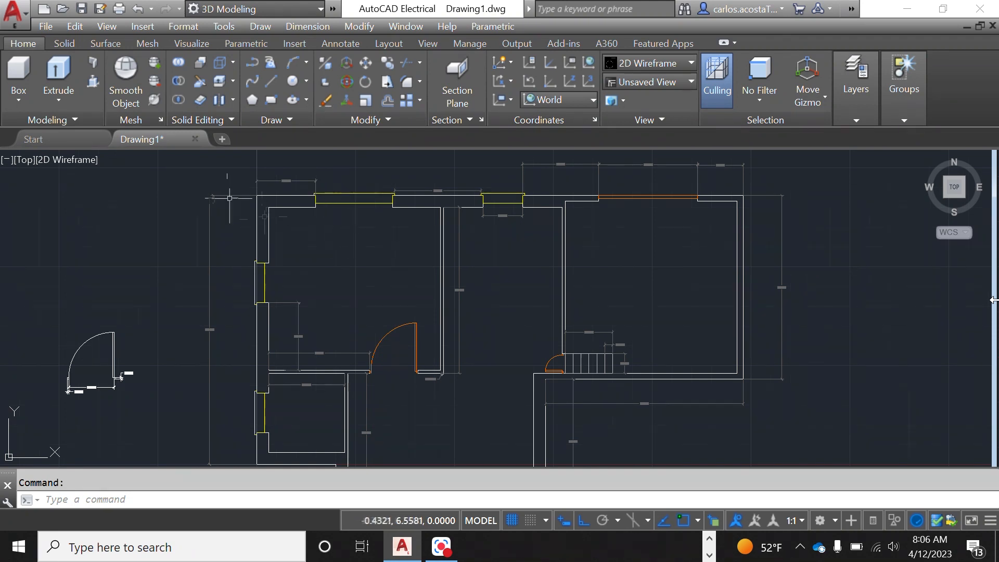
Create a new drawing from the acad template
click(44, 26)
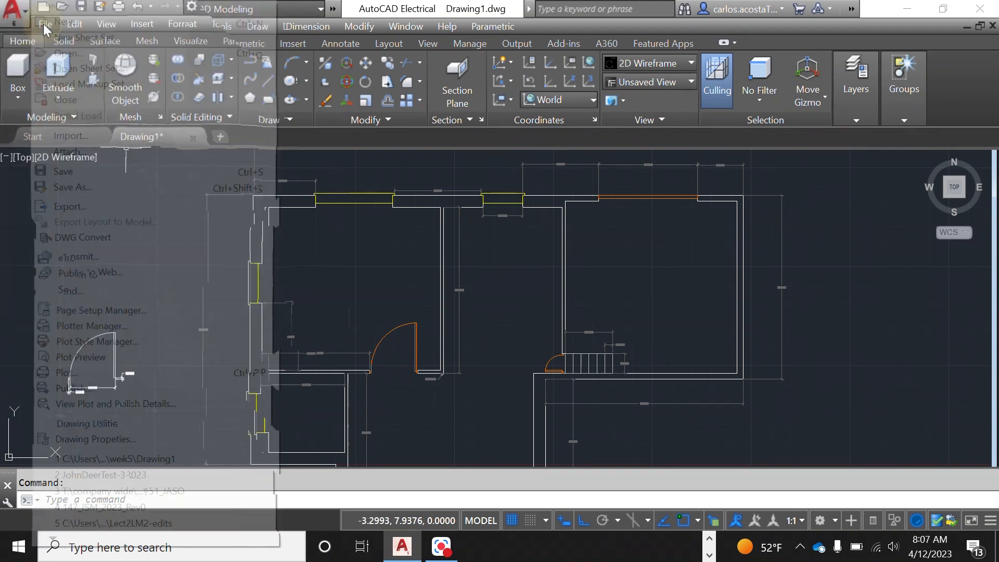
click(65, 23)
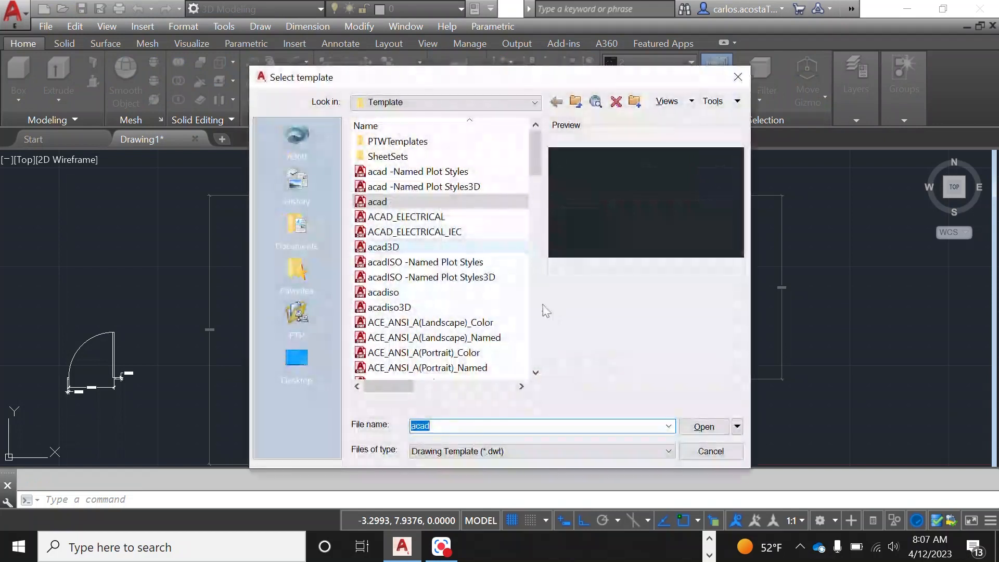
click(702, 427)
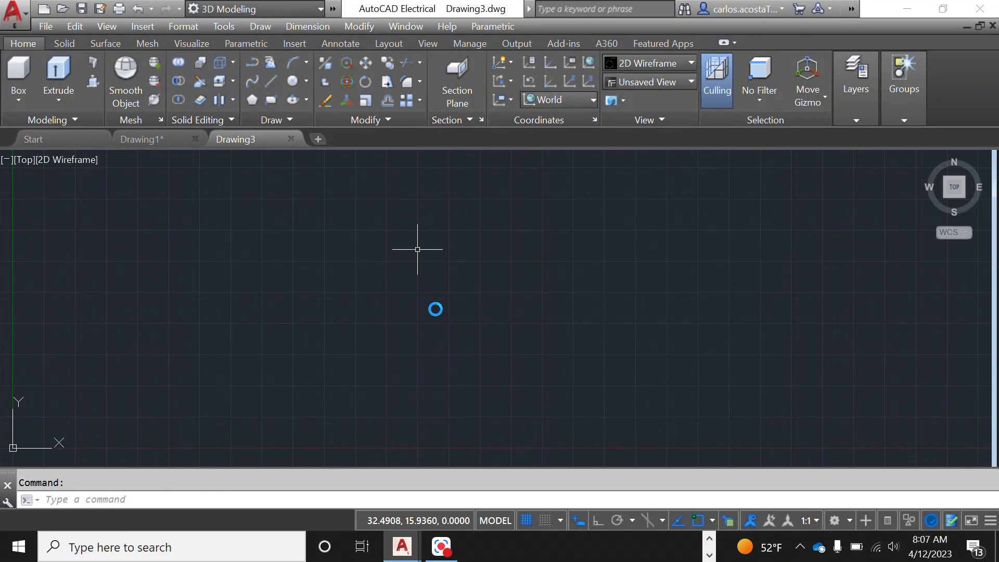
Set the new drawing's insertion scale units to Meters
right_click(439, 305)
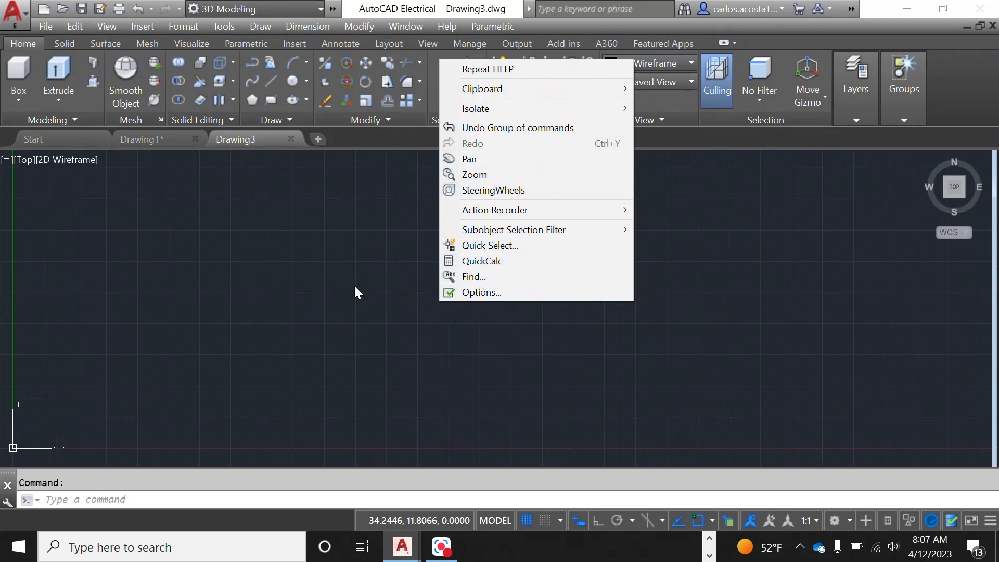
key(Escape)
text(uni)
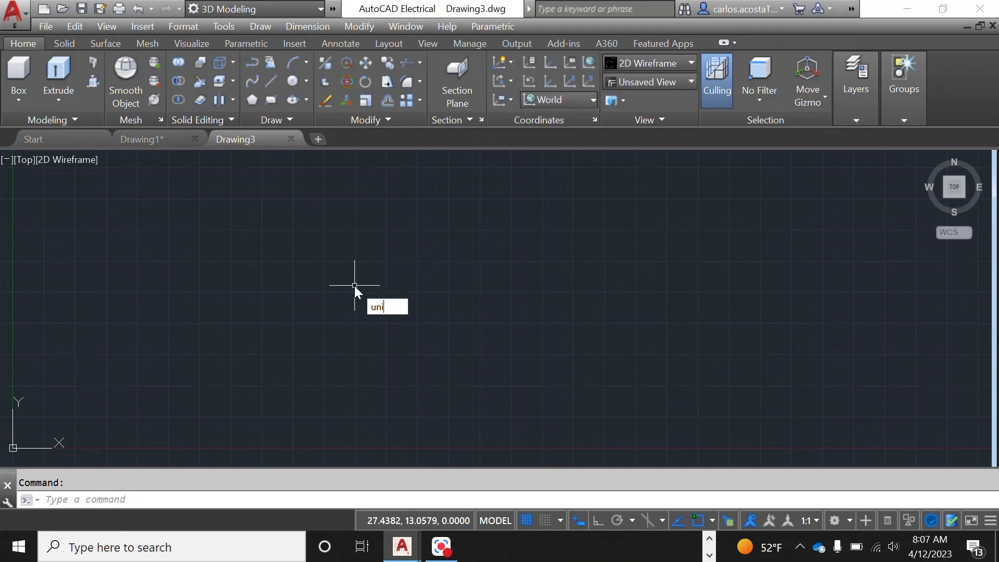
key(Down)
key(Return)
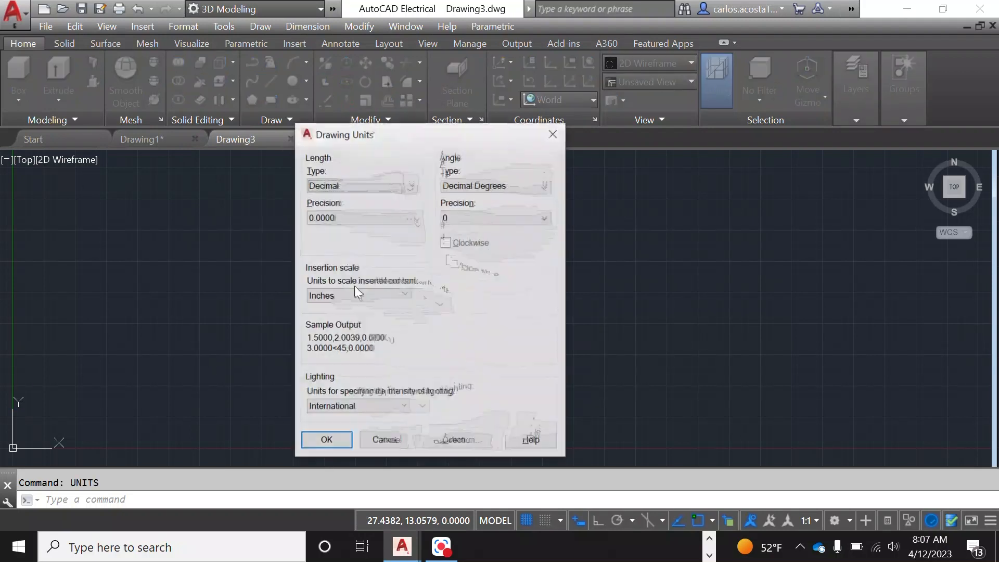
click(373, 293)
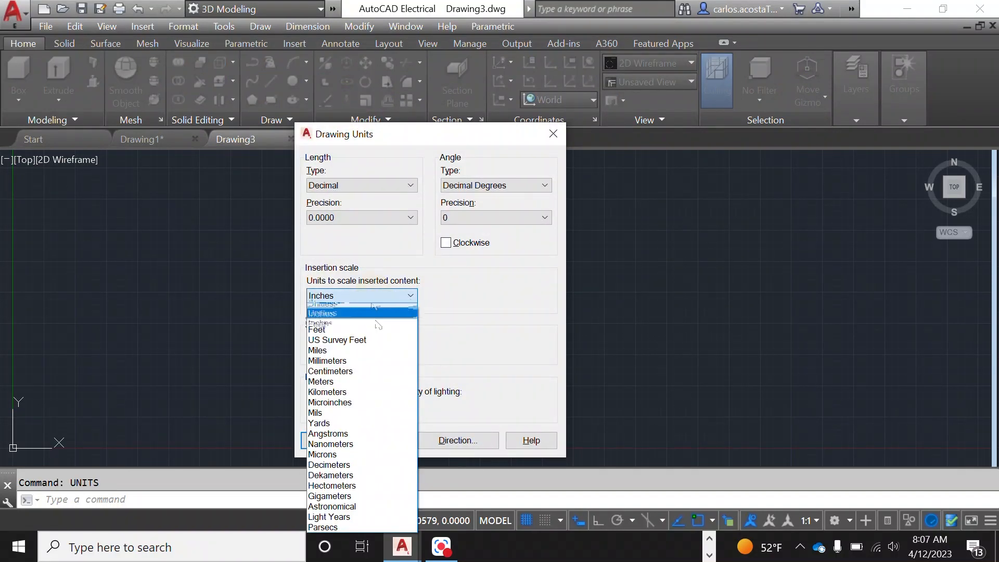
click(366, 382)
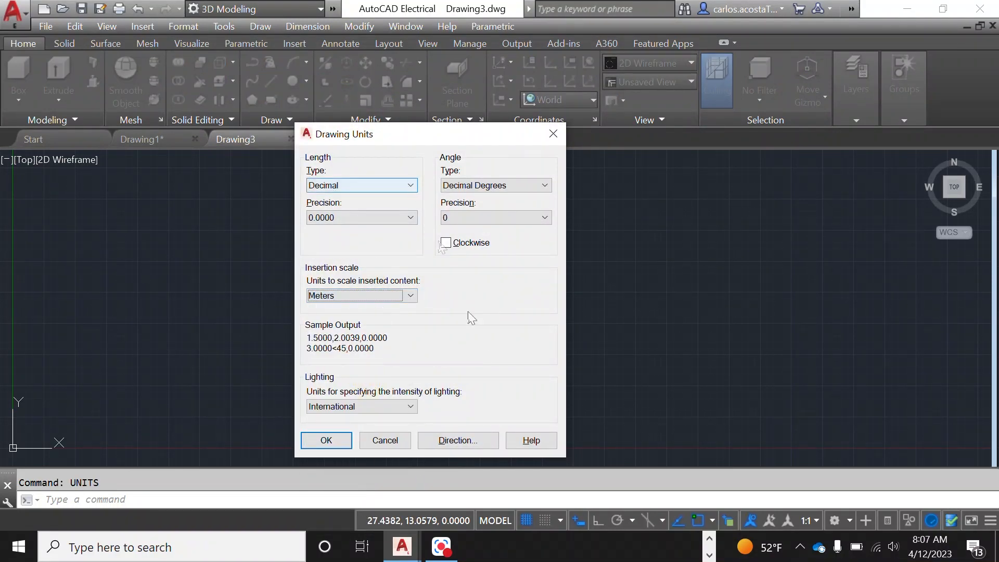
click(340, 443)
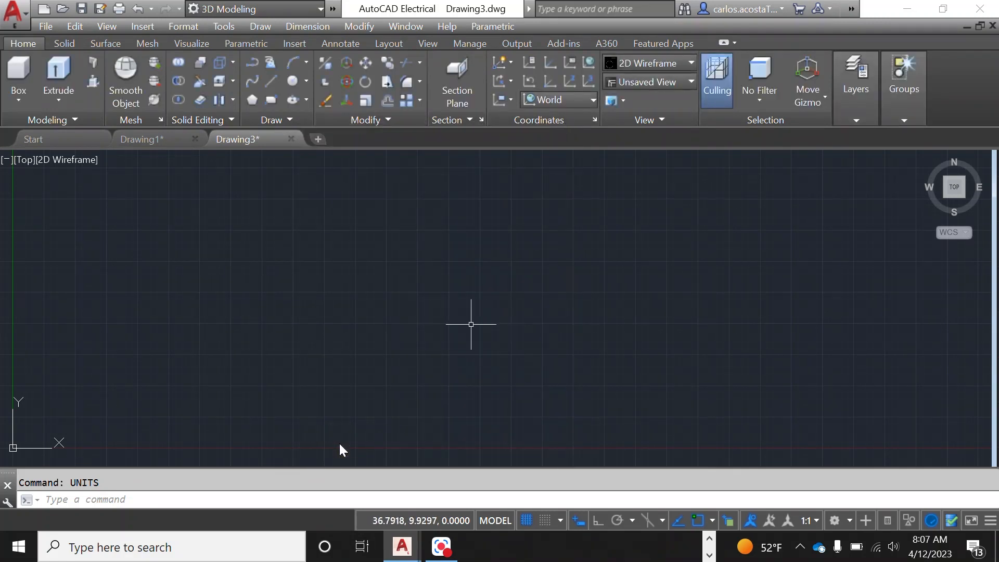
Review the layer list of Drawing1, going through the Dims, Doors, Stairs, Walls and Windows layers
click(142, 140)
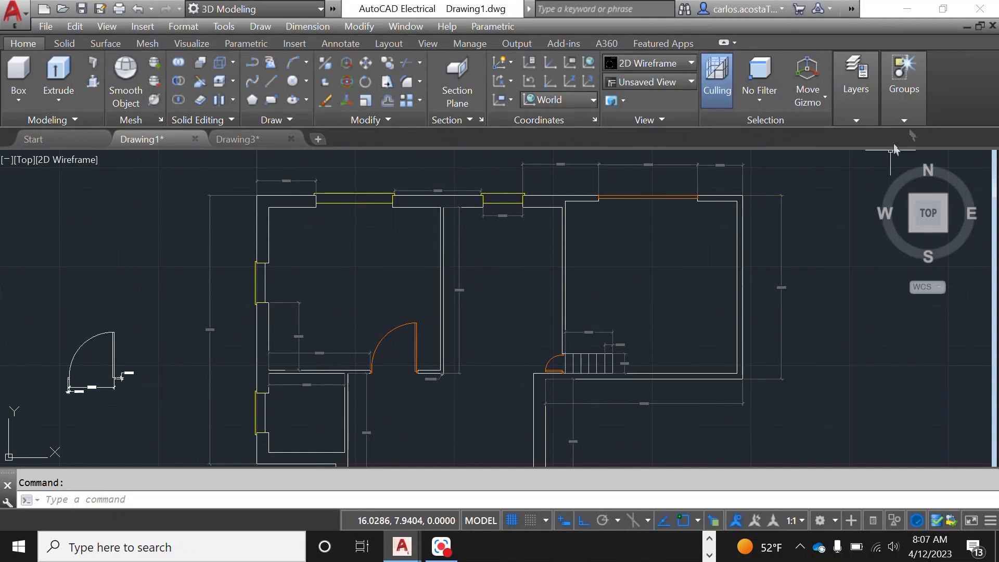
click(848, 114)
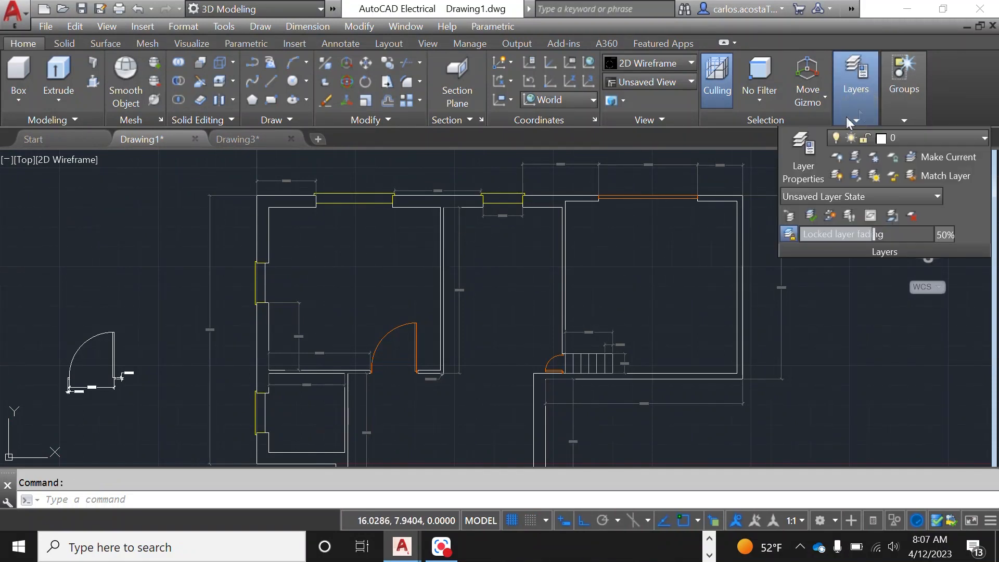
click(800, 165)
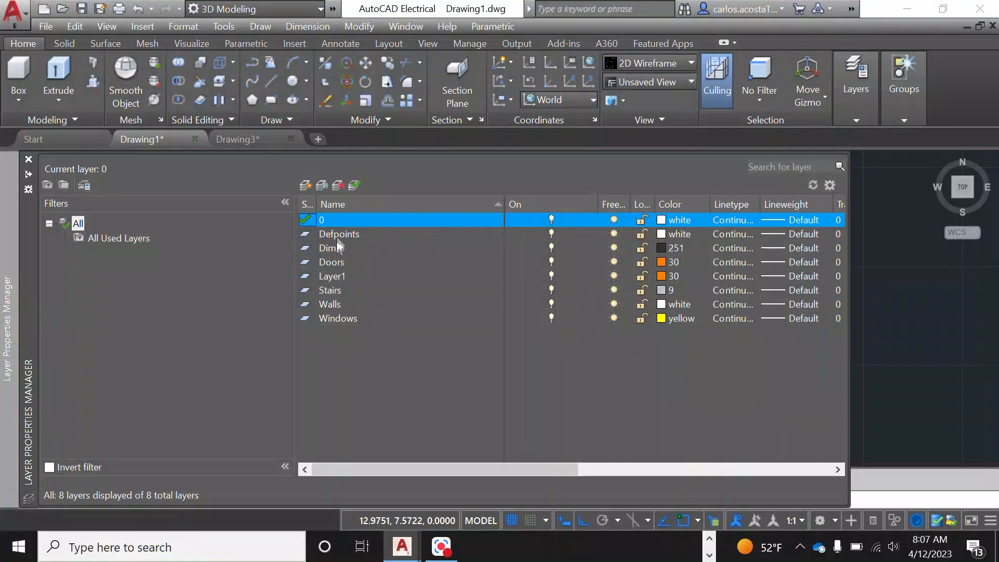
click(342, 251)
click(348, 263)
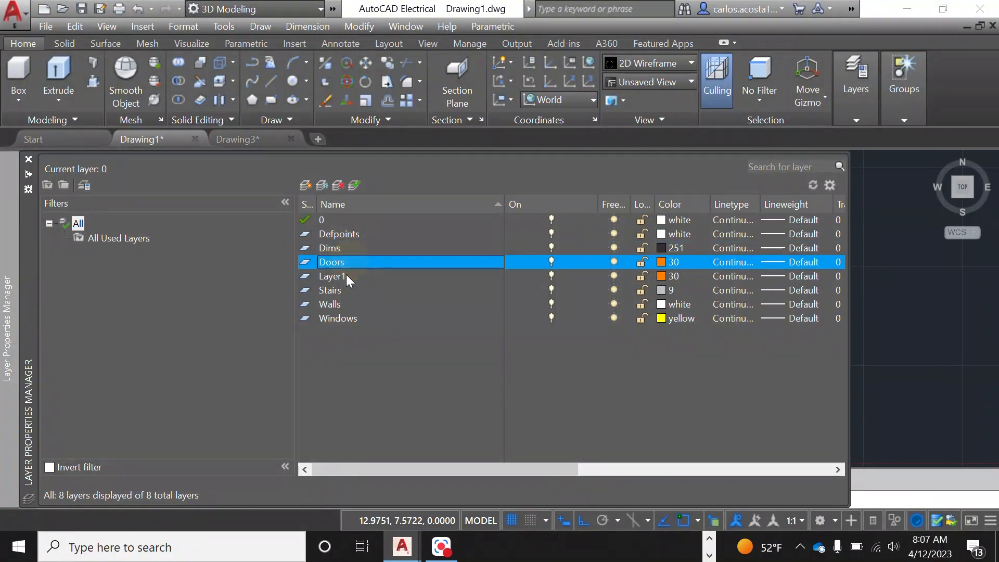
click(341, 290)
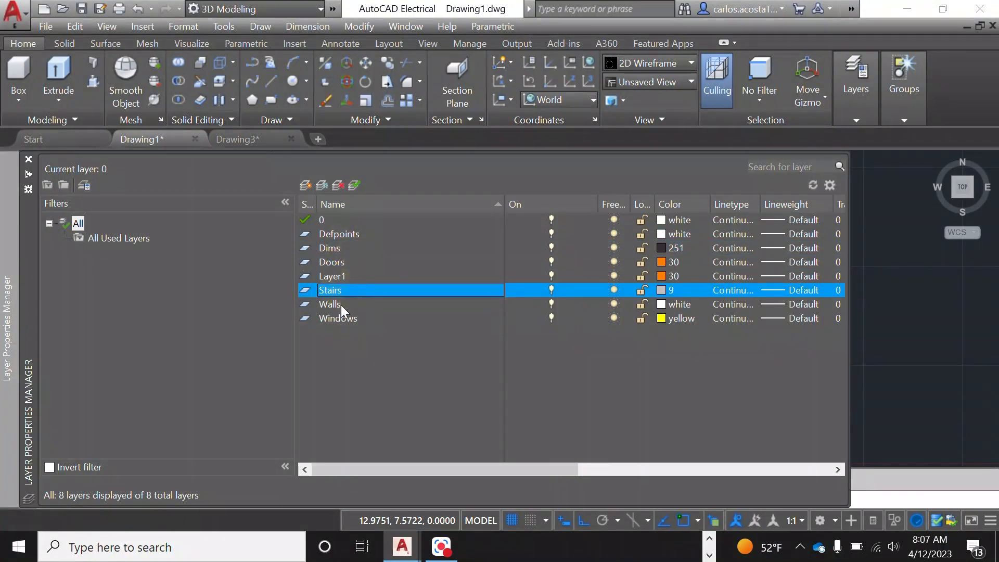
click(342, 305)
click(349, 315)
Delete the layer Layer1 from Drawing1 and close the layer manager
click(343, 276)
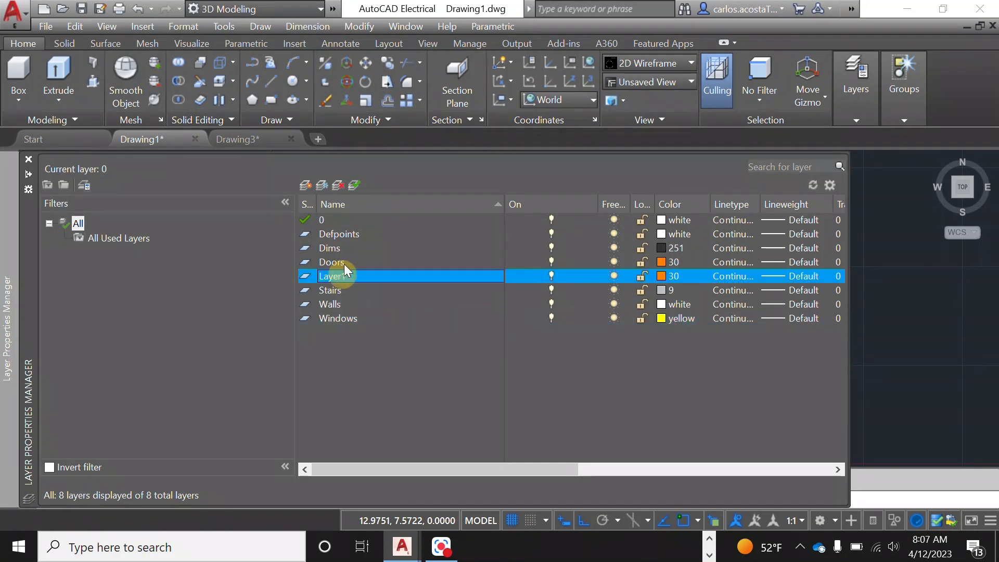
click(343, 184)
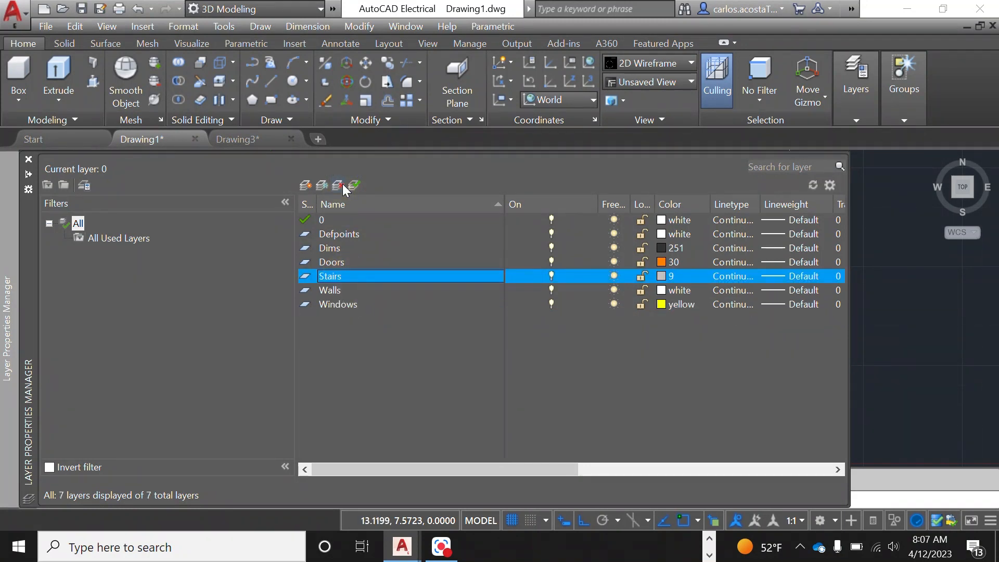
click(29, 159)
Switch to Drawing3 and add a new layer named Wall in its layer manager
click(257, 140)
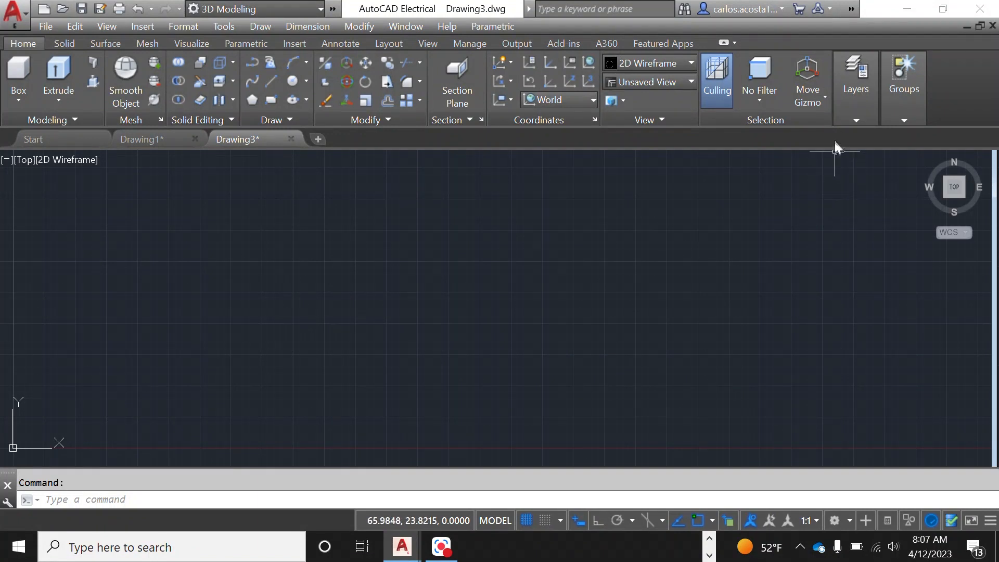
click(861, 101)
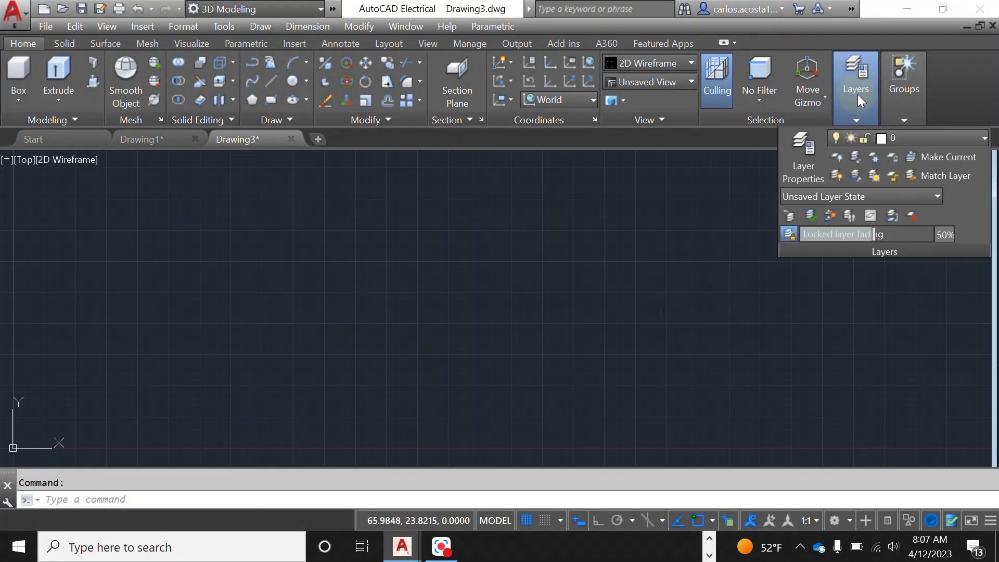
click(799, 161)
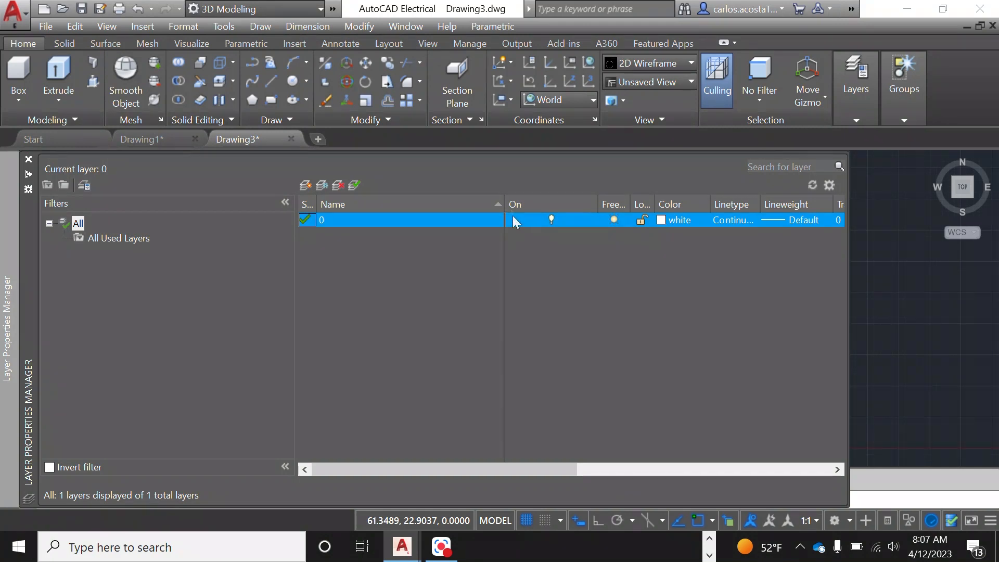
click(308, 188)
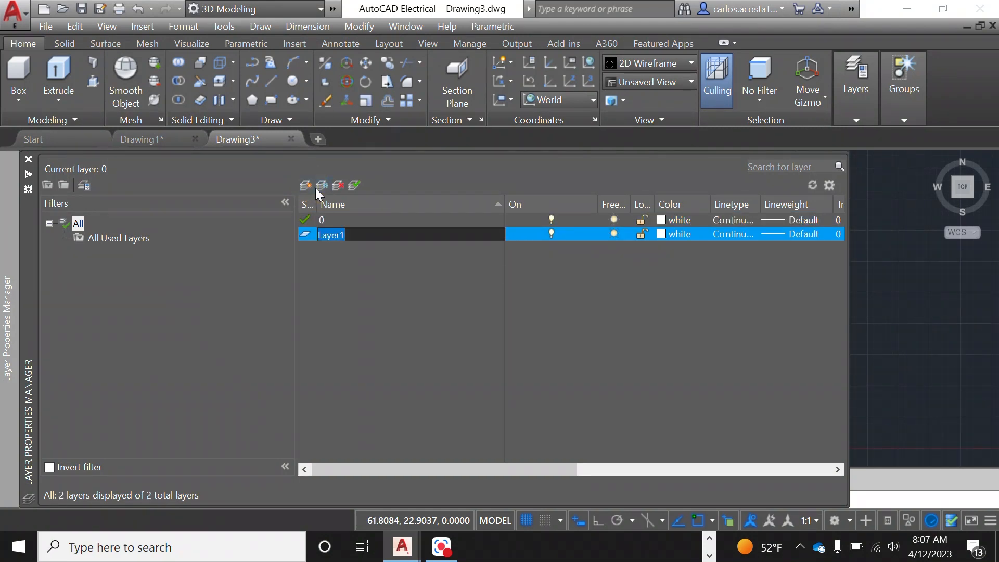
text(Wall)
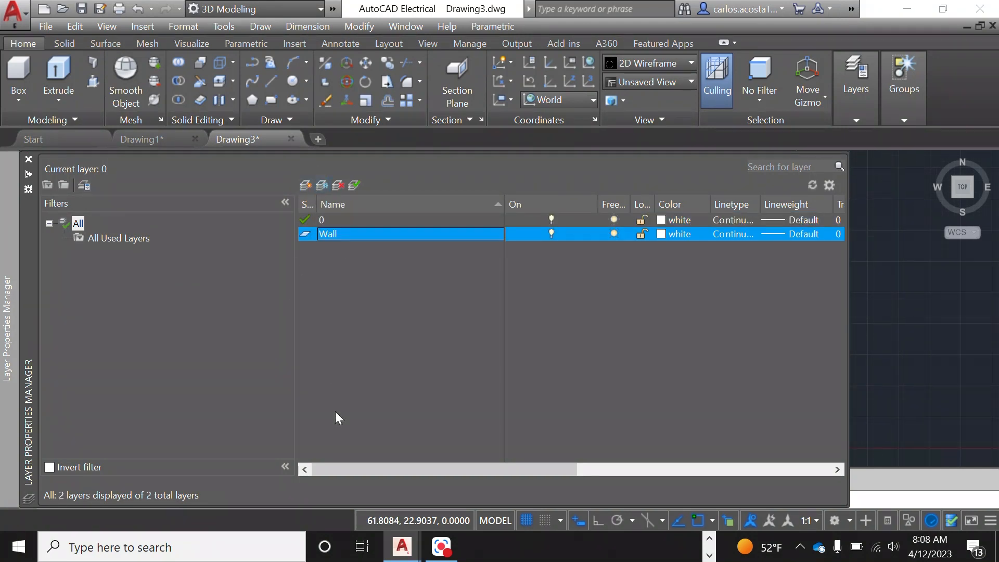
key(Return)
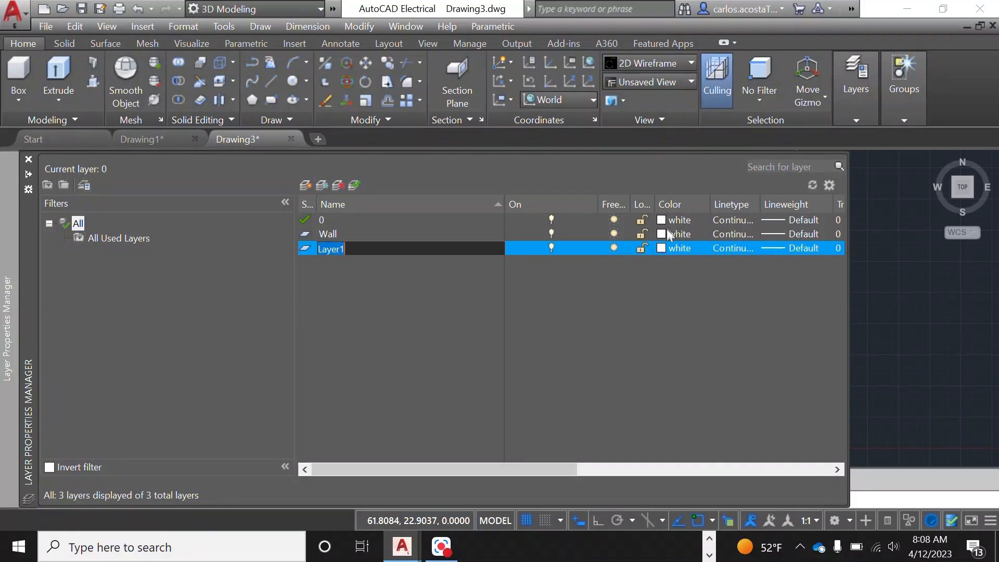
Set the Wall layer's color to gray, index 8
click(660, 232)
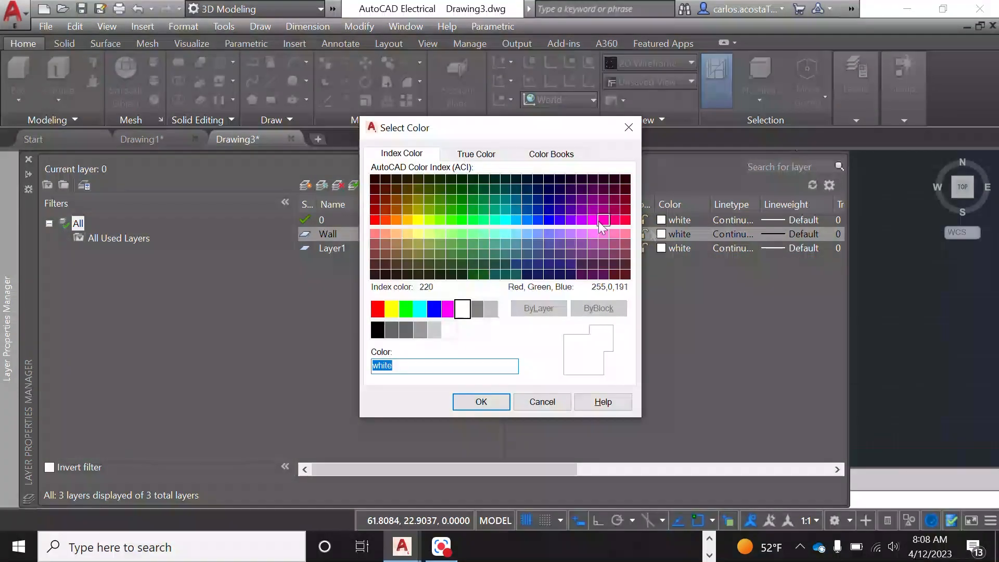
click(477, 309)
click(480, 401)
Delete the spare layer Layer1 from Drawing3 and add a new layer named Doors
click(354, 248)
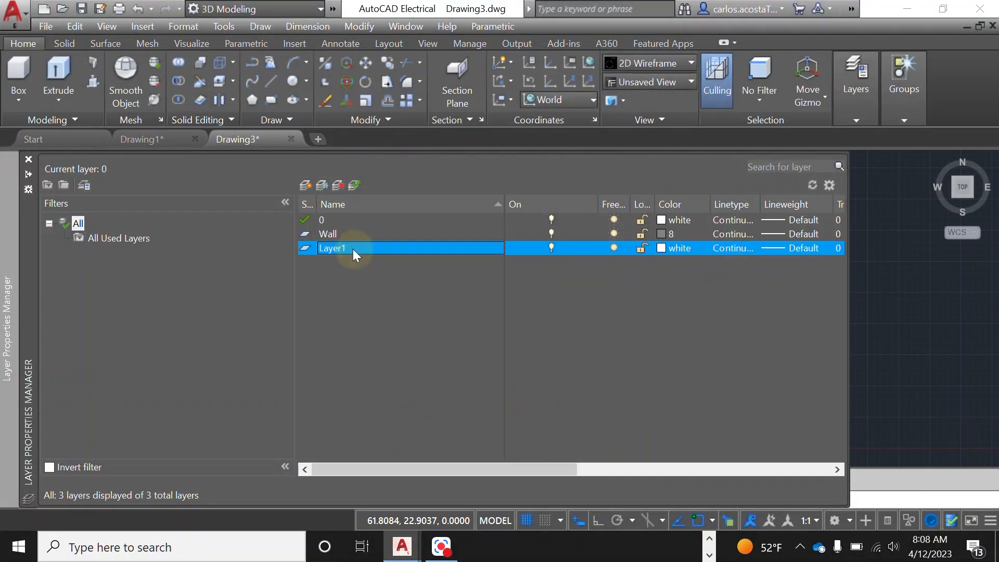
click(338, 185)
click(306, 185)
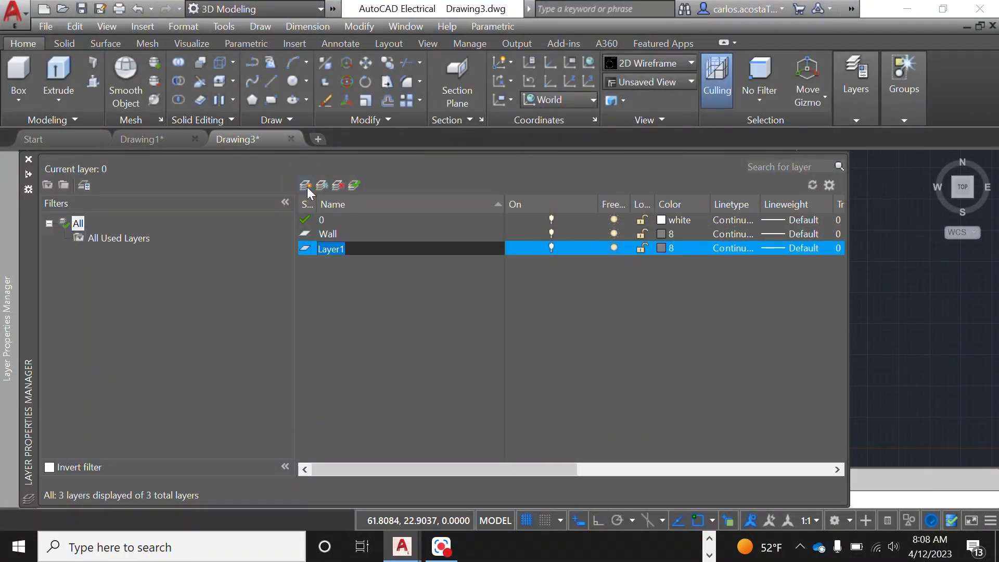
text(Doors)
key(Return)
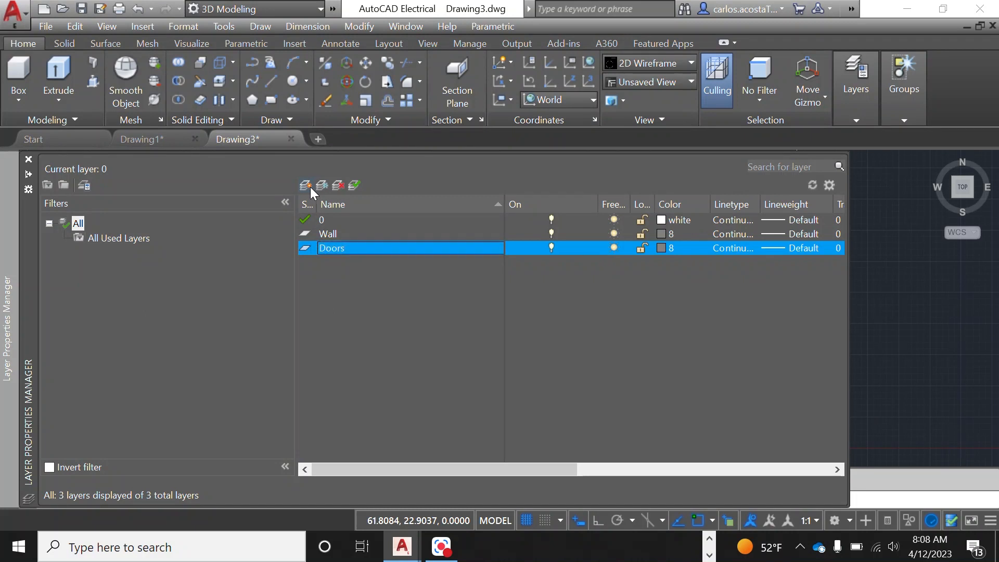
Set the Doors layer's color to orange-yellow, index 40
click(663, 248)
click(407, 213)
click(407, 220)
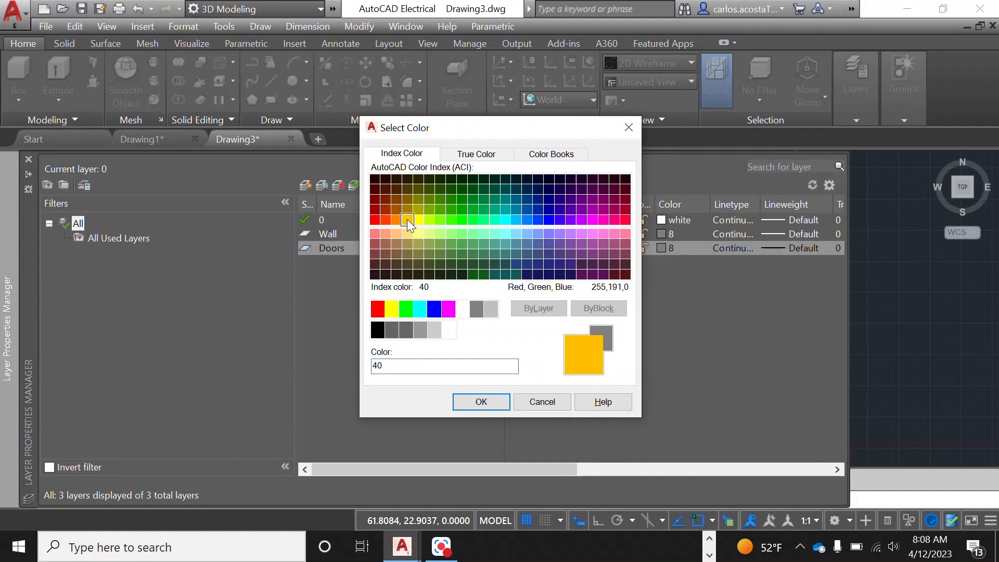
click(482, 403)
Add a new layer named Windows and set its color to yellow, index 50
click(306, 185)
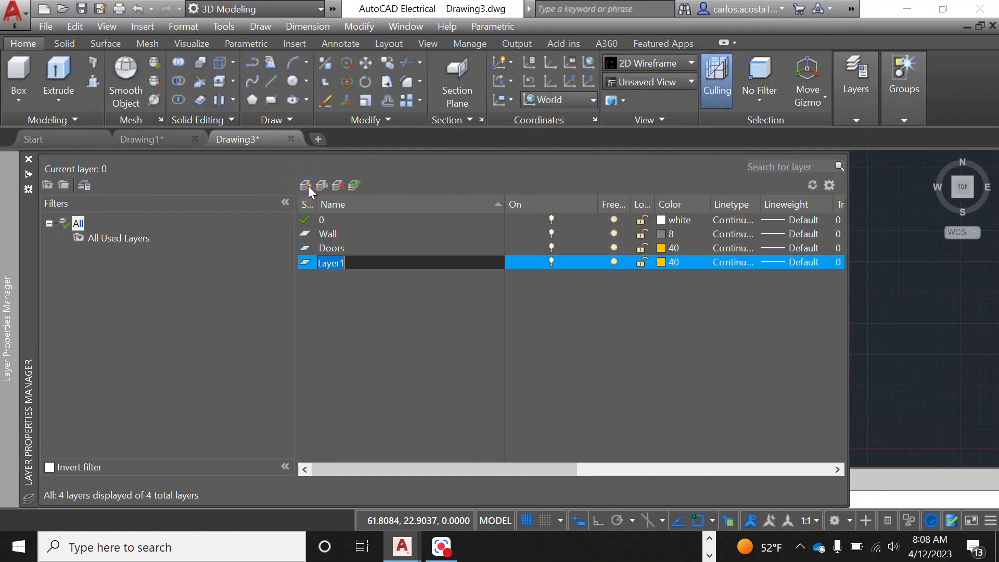
text(Winds)
key(BackSpace)
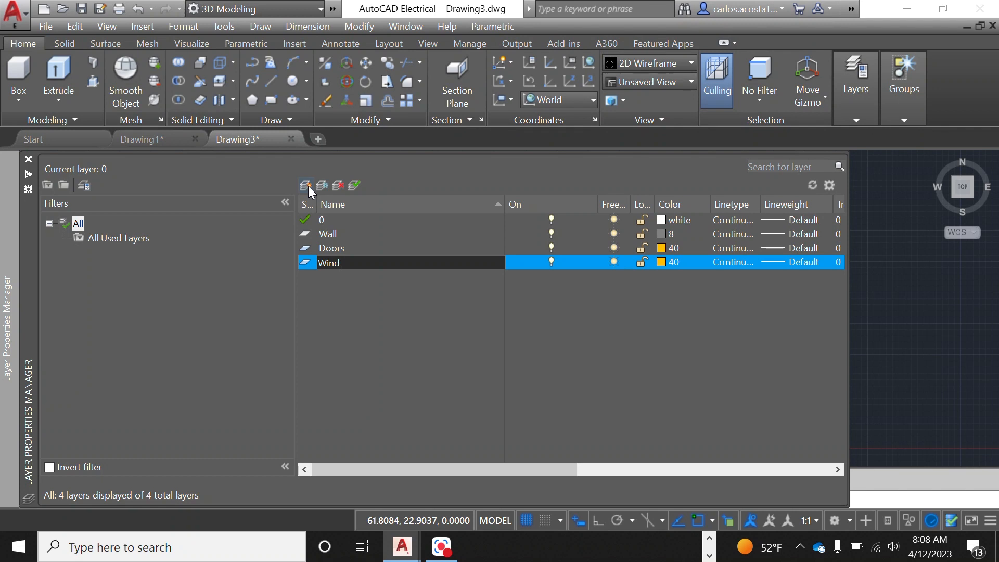
text(ows)
key(Return)
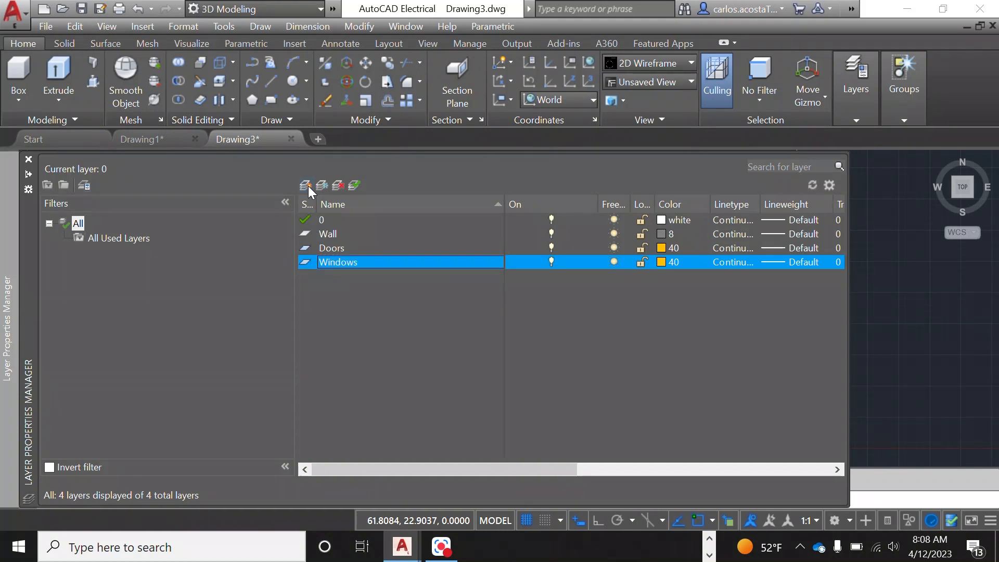
click(662, 259)
click(418, 221)
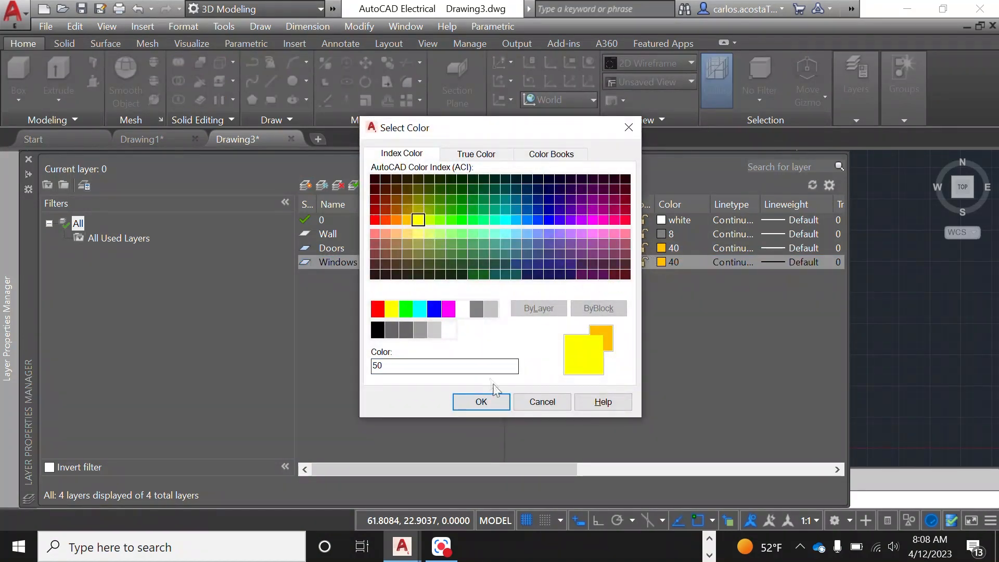
click(498, 401)
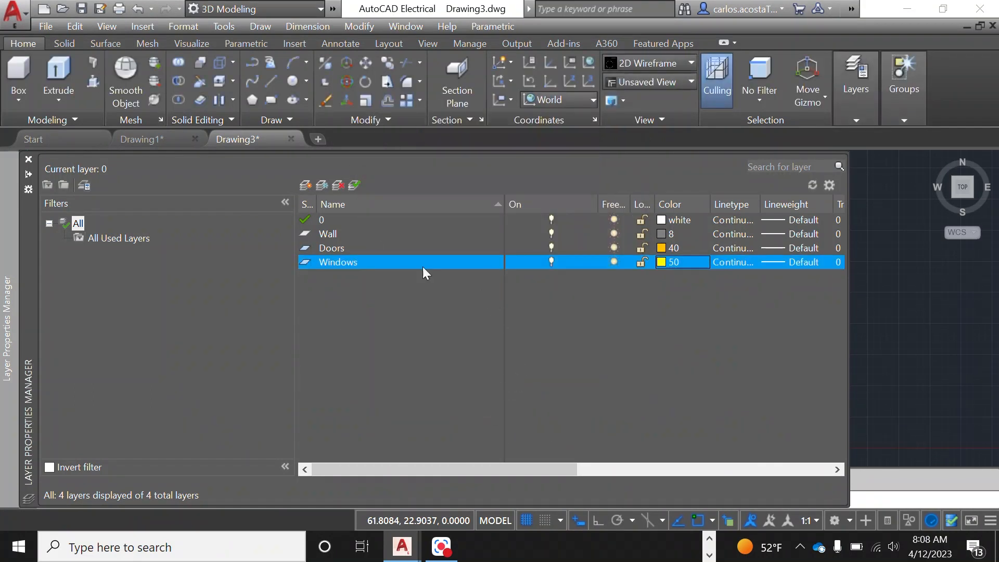
Add a new layer named Stairs and set its color to orange-red, index 20
click(305, 184)
text(Stairs)
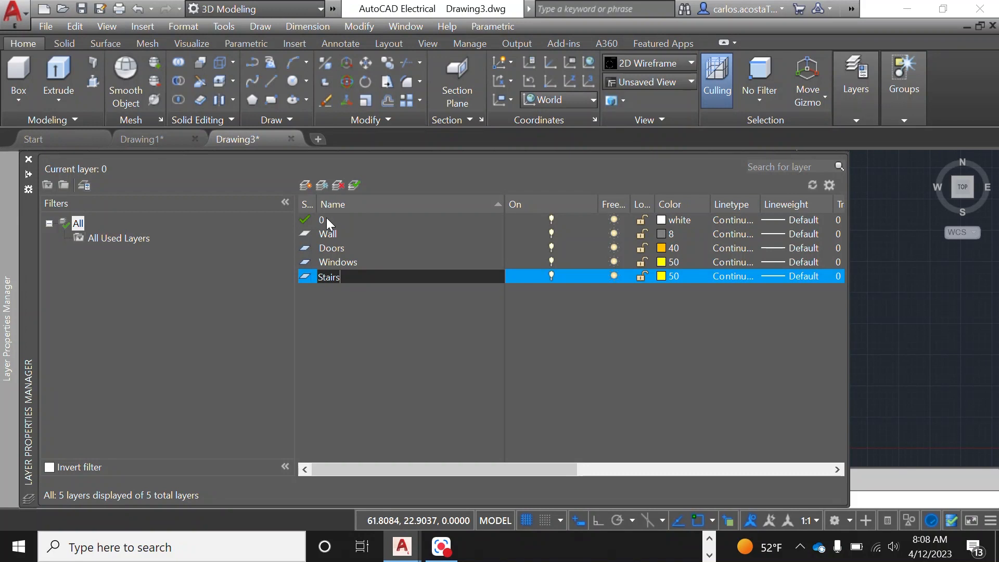
key(Return)
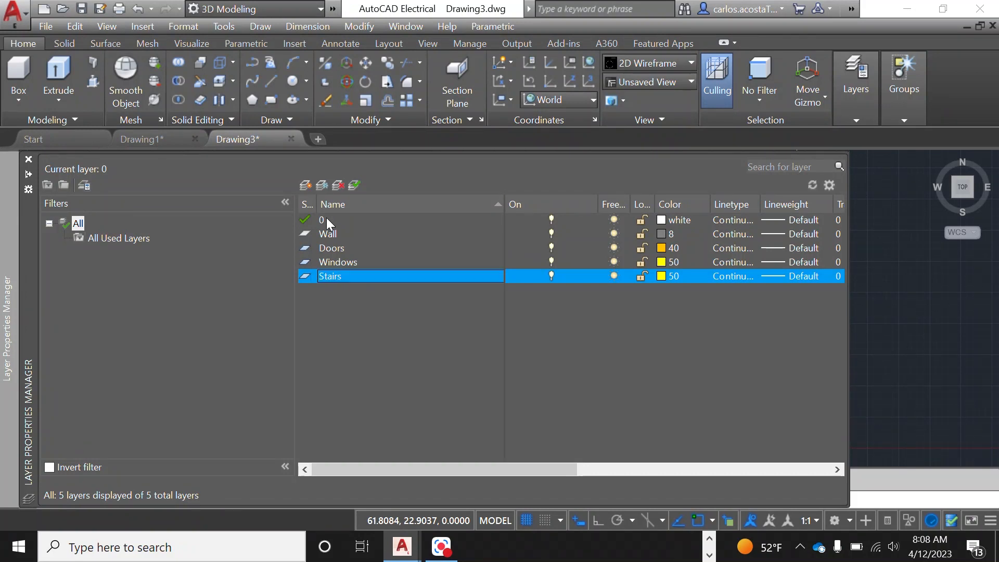
click(659, 276)
click(385, 220)
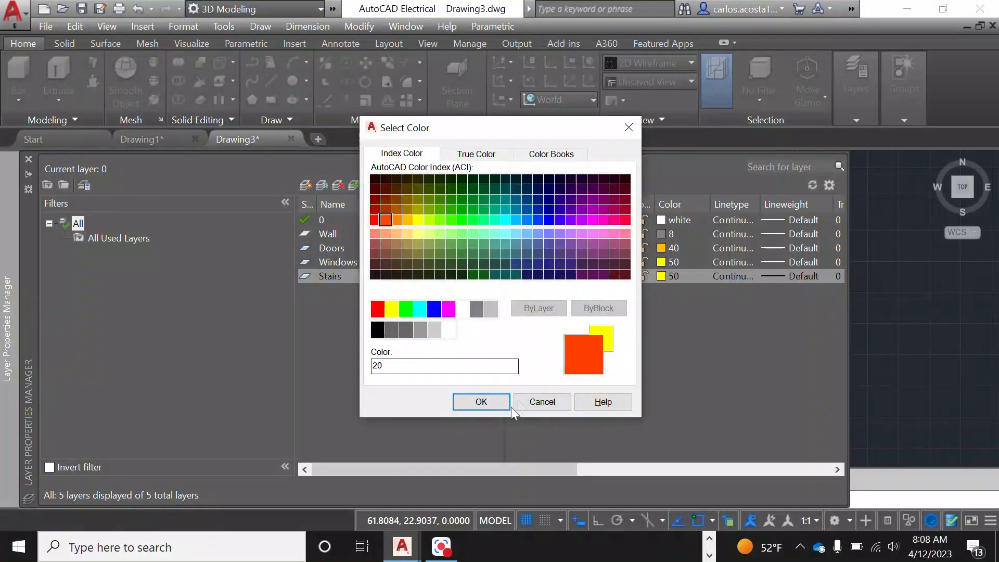
click(489, 402)
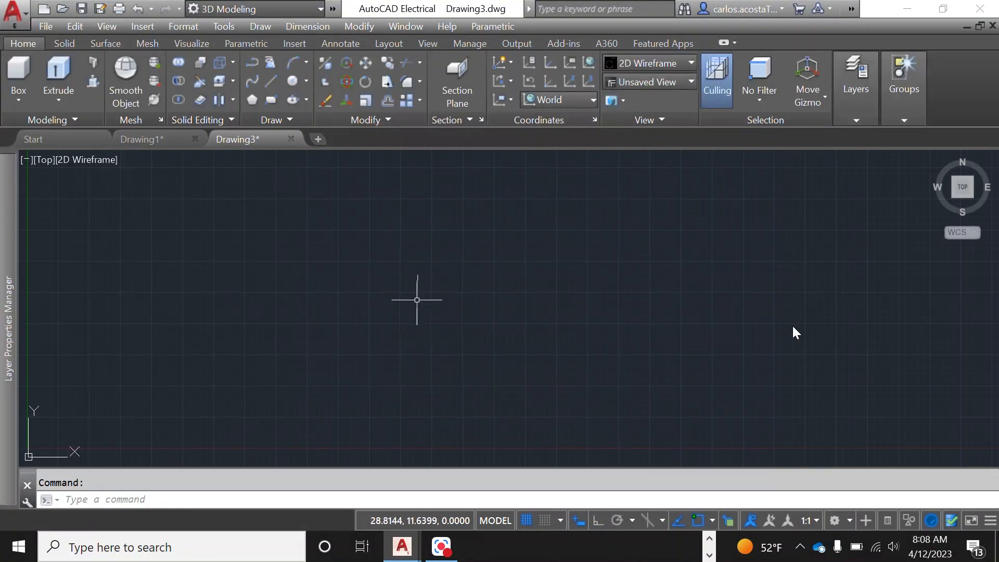
Make Wall the current layer of Drawing3
click(850, 99)
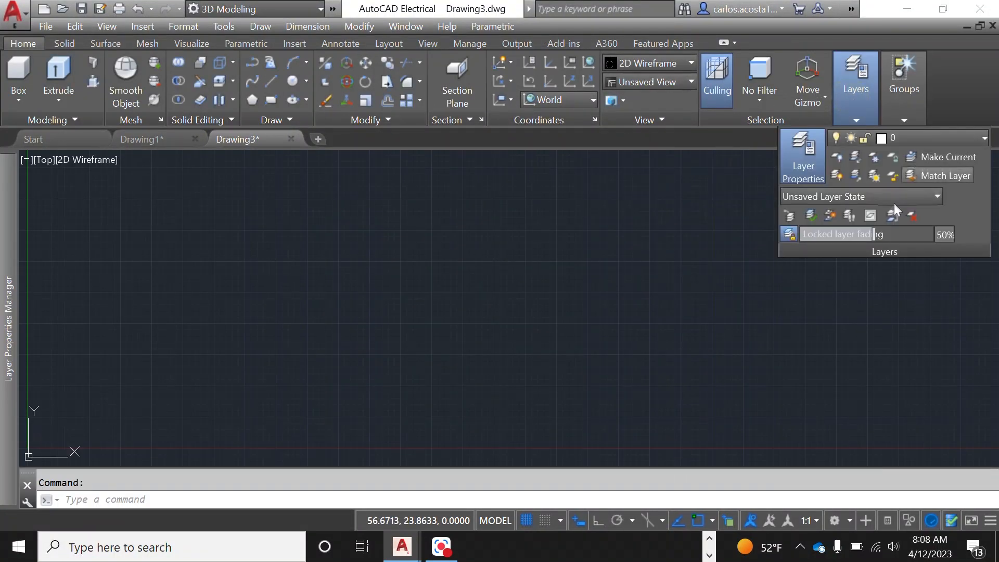
click(947, 135)
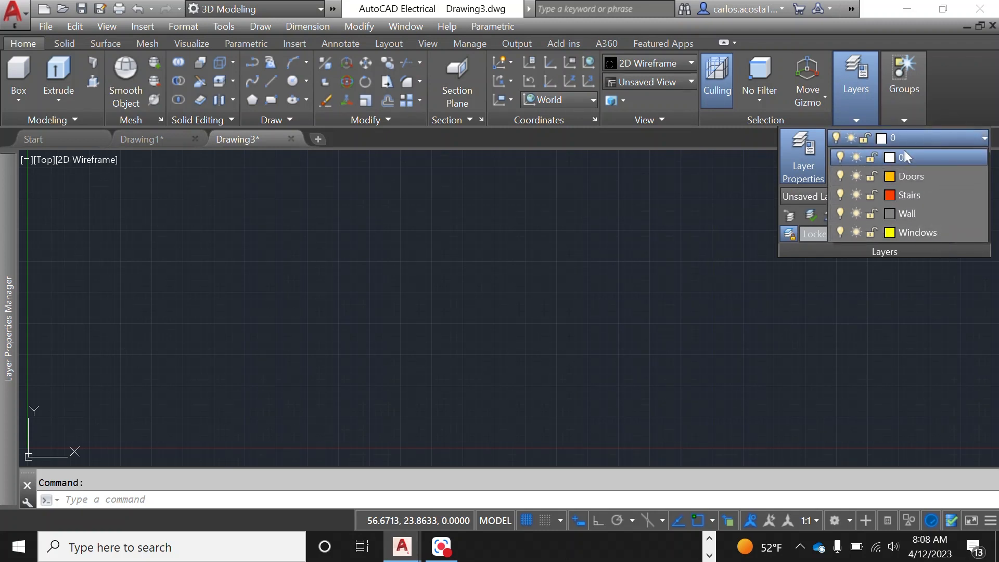
click(909, 213)
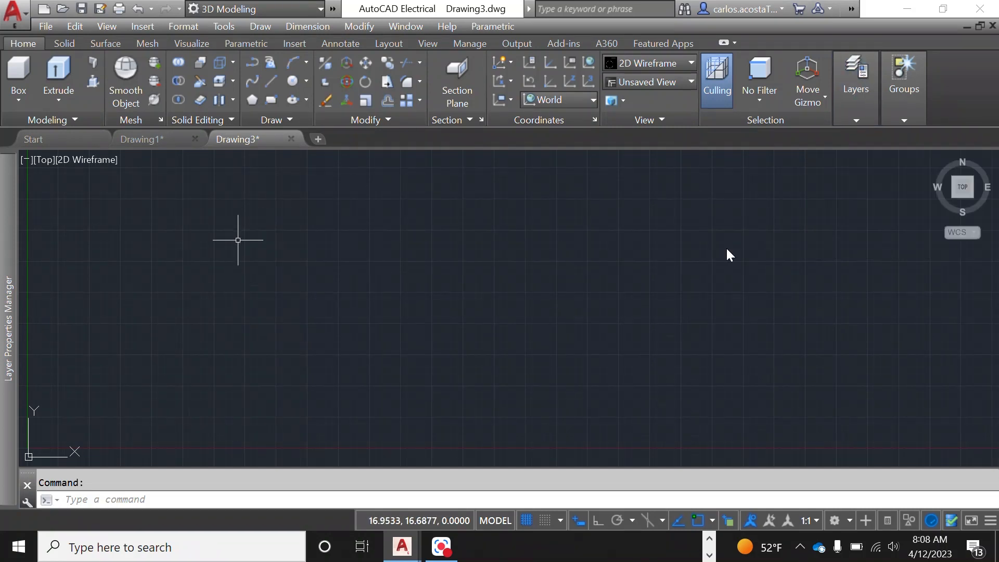
With Ortho on, draw connected lines from 0,0, going 8 units straight up and 20 units horizontally along the positive X direction
text(lin)
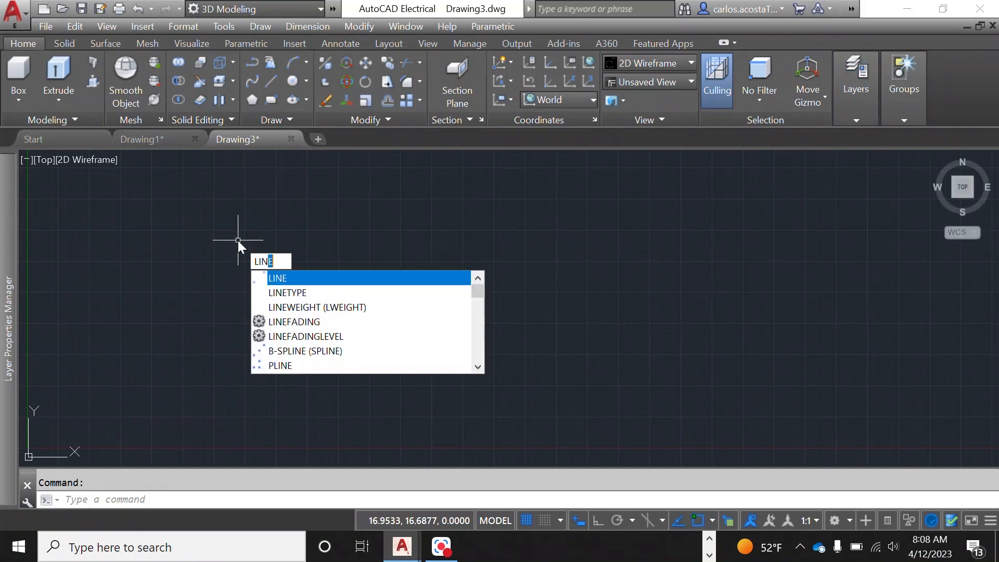
key(Return)
scroll(264, 241, down, 2)
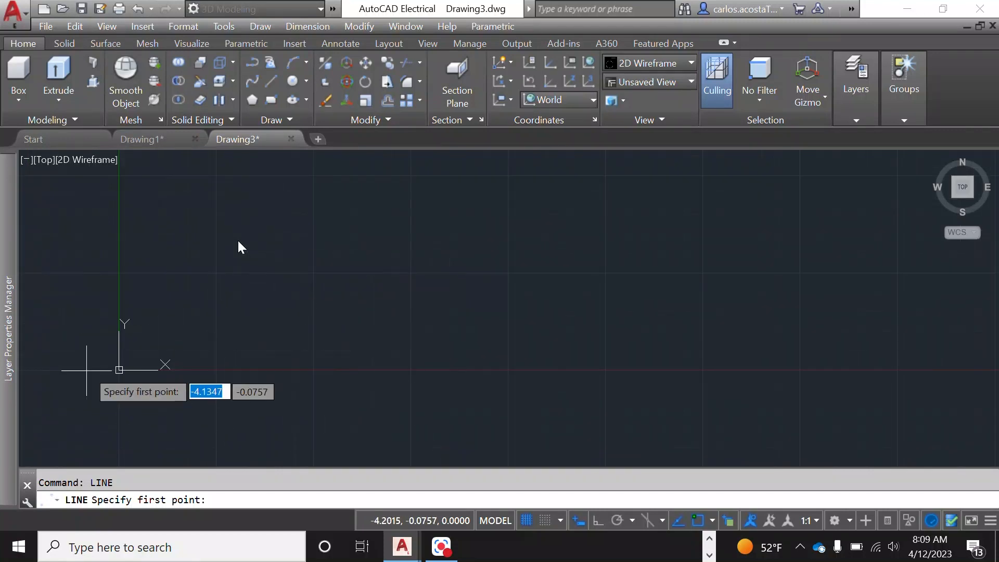
text(0,0)
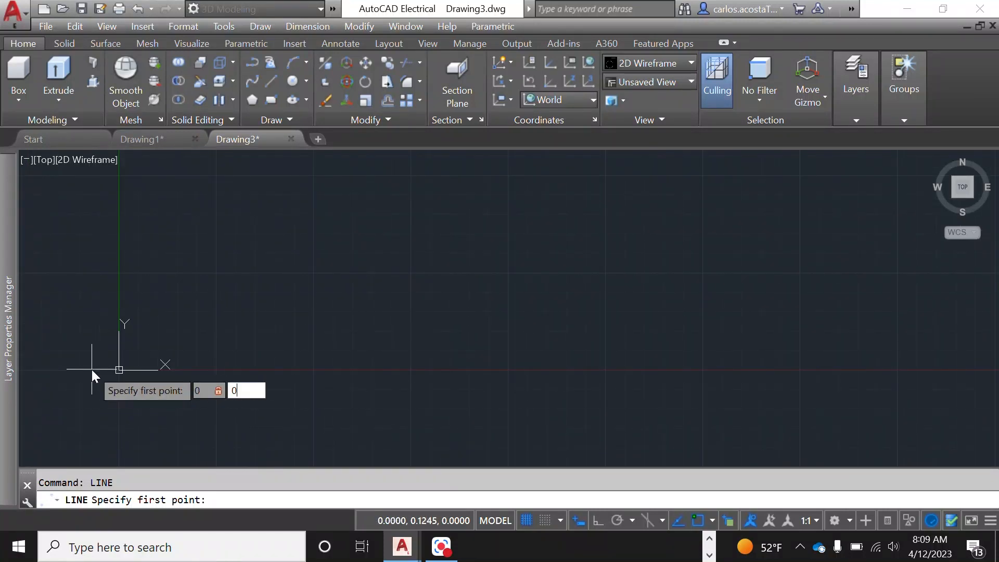
key(Return)
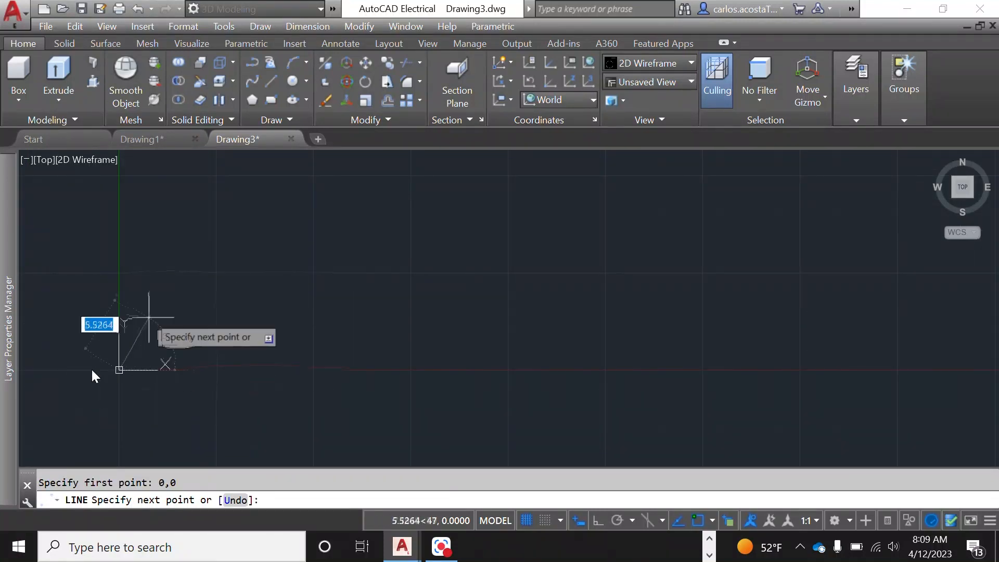
click(595, 525)
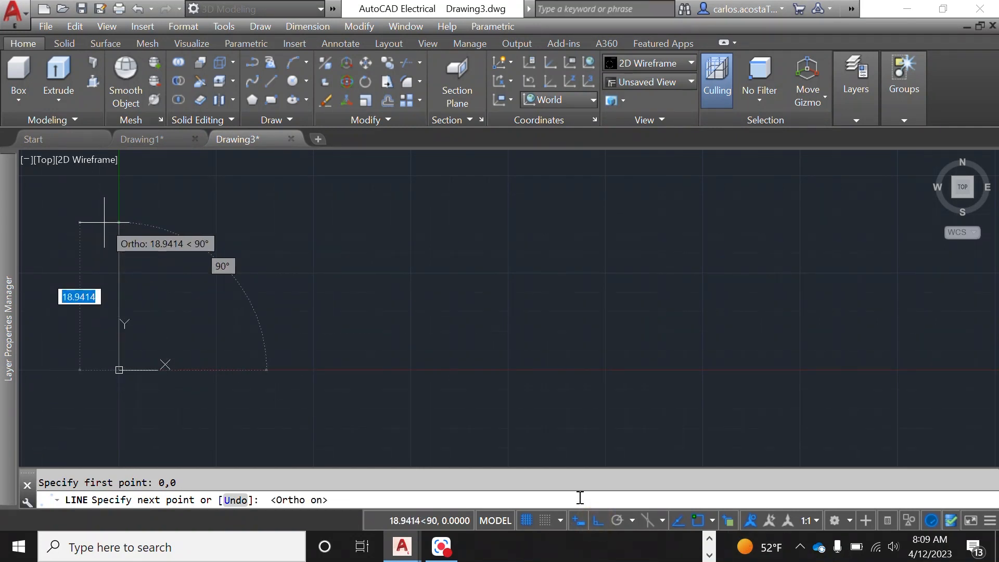
text(8)
key(Return)
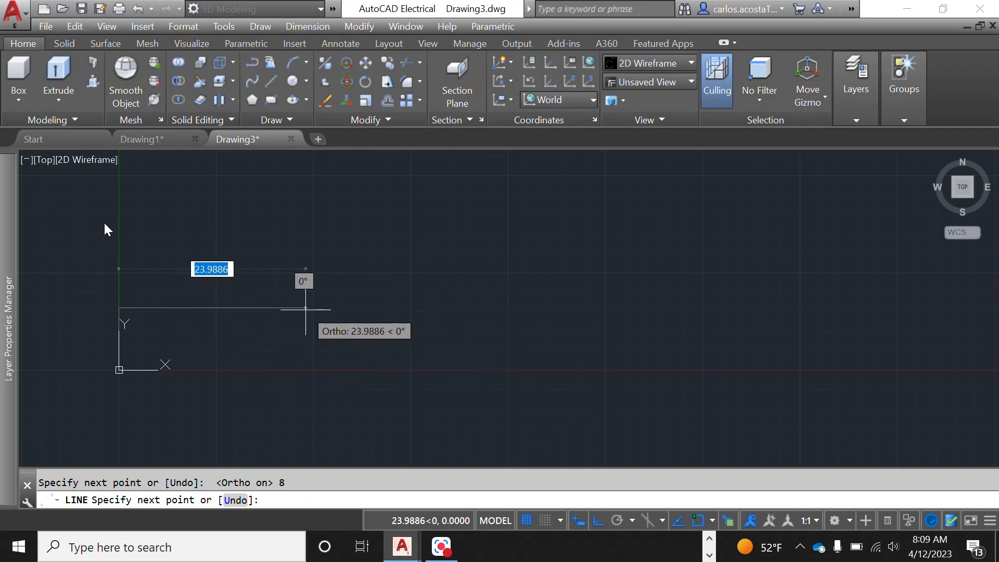
text(20)
key(Return)
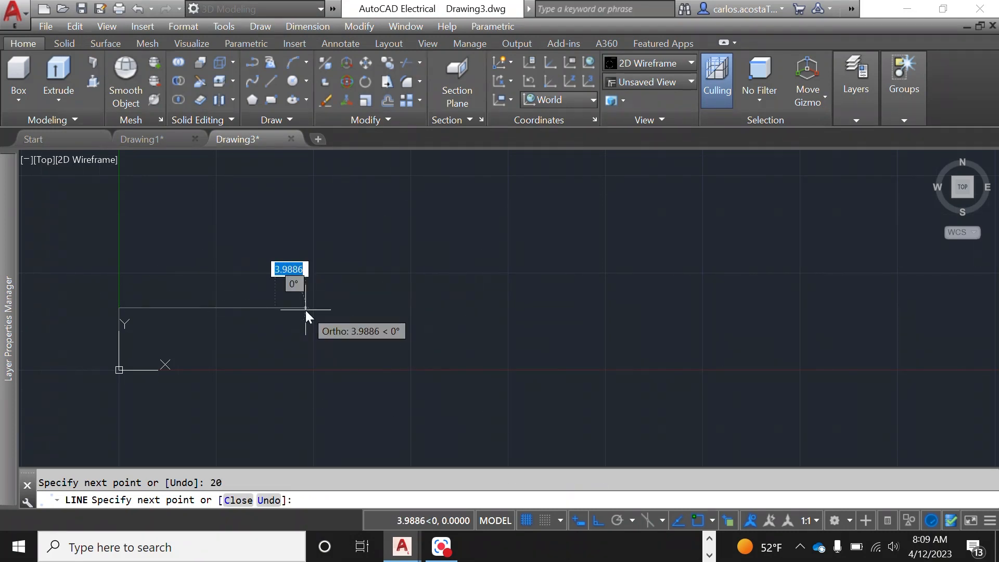
key(Return)
Select the horizontal wall line to check its layer, and reopen the layer manager, moving it clear of the drawn lines
scroll(327, 314, up, 2)
scroll(323, 310, down, 4)
scroll(245, 317, up, 2)
click(273, 307)
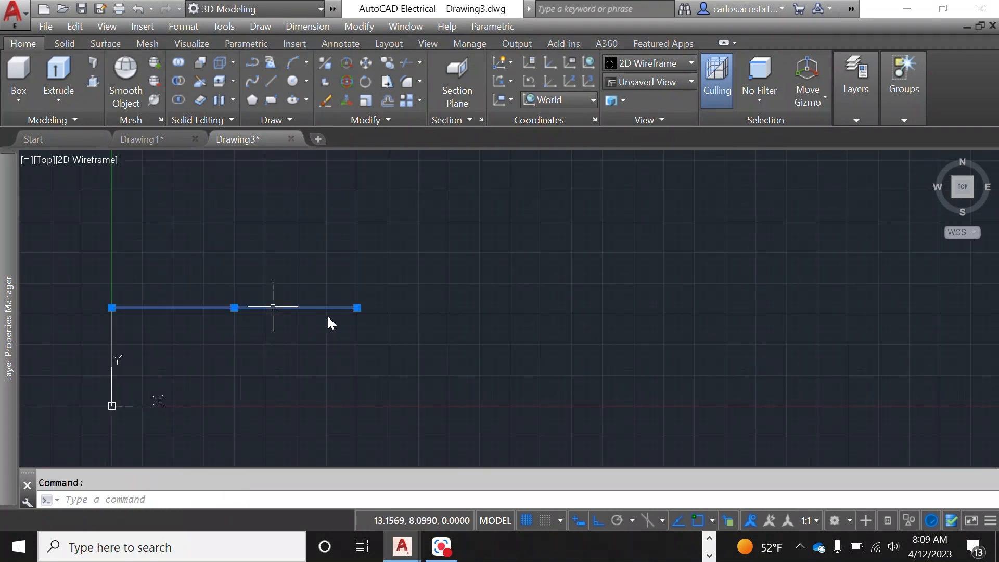
click(853, 108)
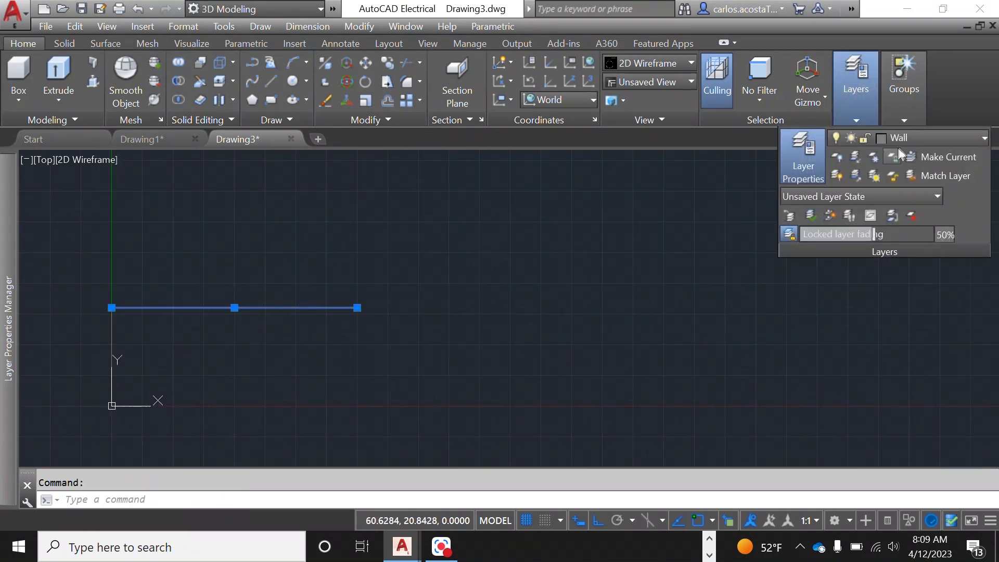
click(800, 152)
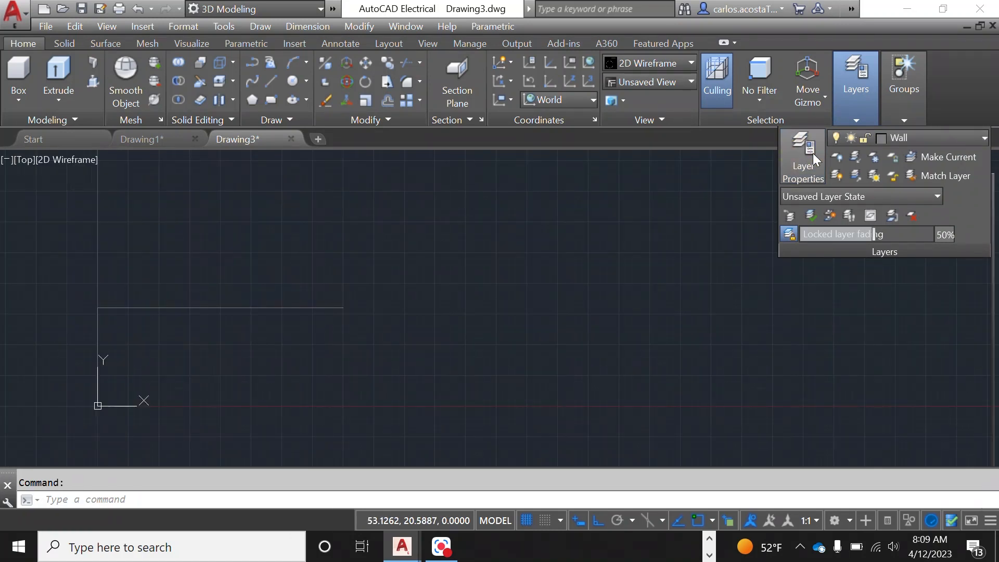
click(813, 153)
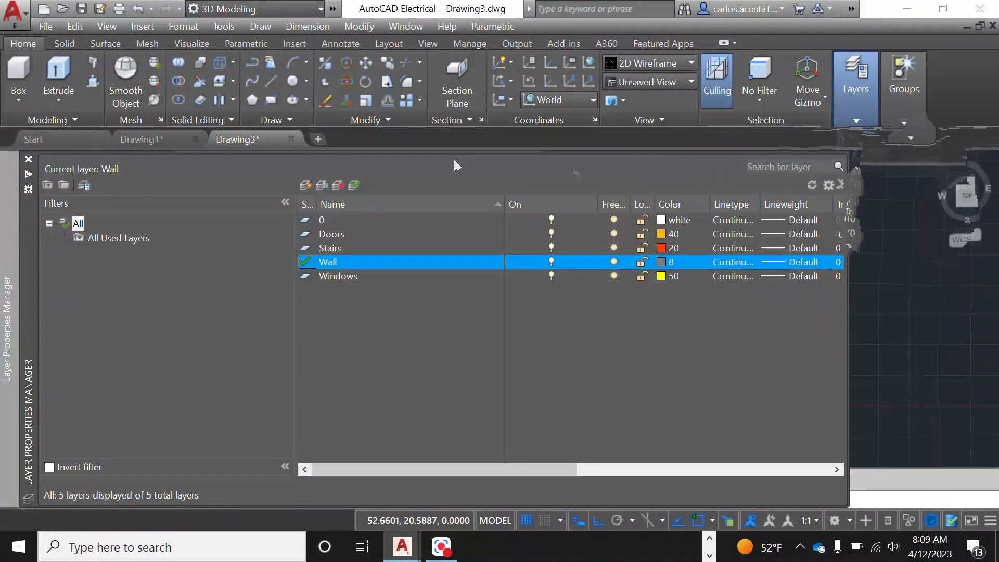
mouse_move(31, 218)
mouse_down()
mouse_move(350, 229)
mouse_move(725, 216)
mouse_move(436, 187)
mouse_up()
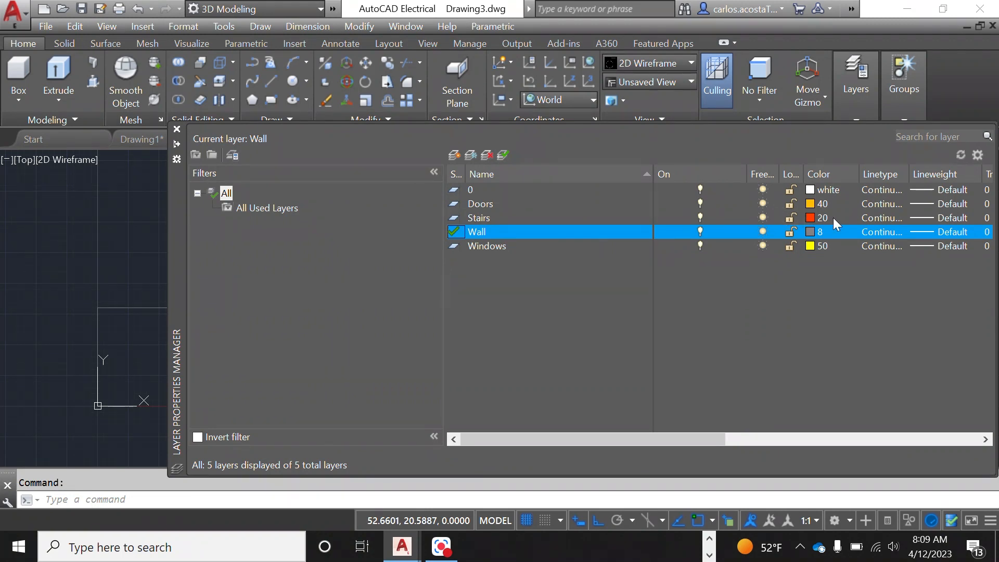
Set the Wall layer's lineweight to 0.30 mm and close the layer manager
click(927, 229)
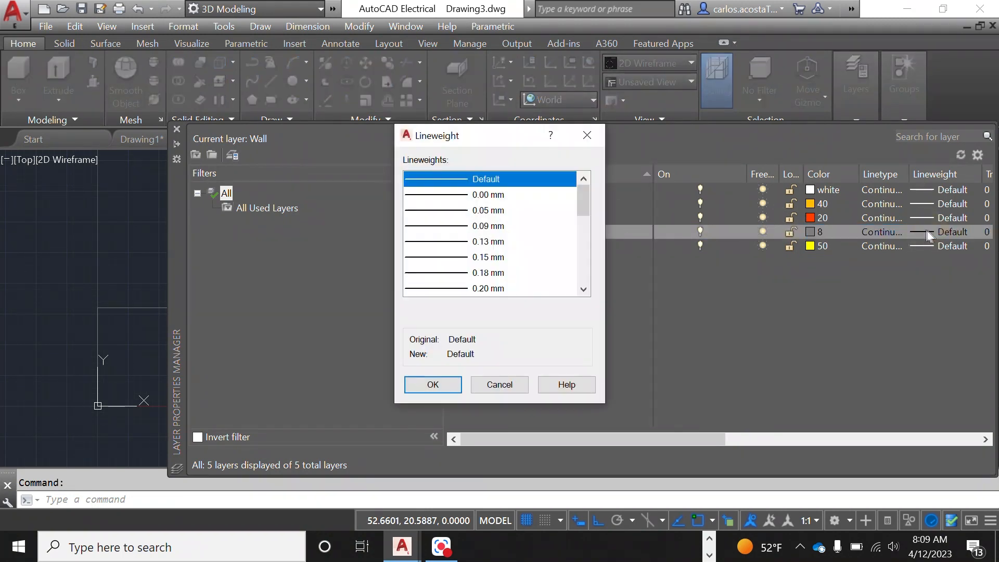
scroll(513, 251, down, 2)
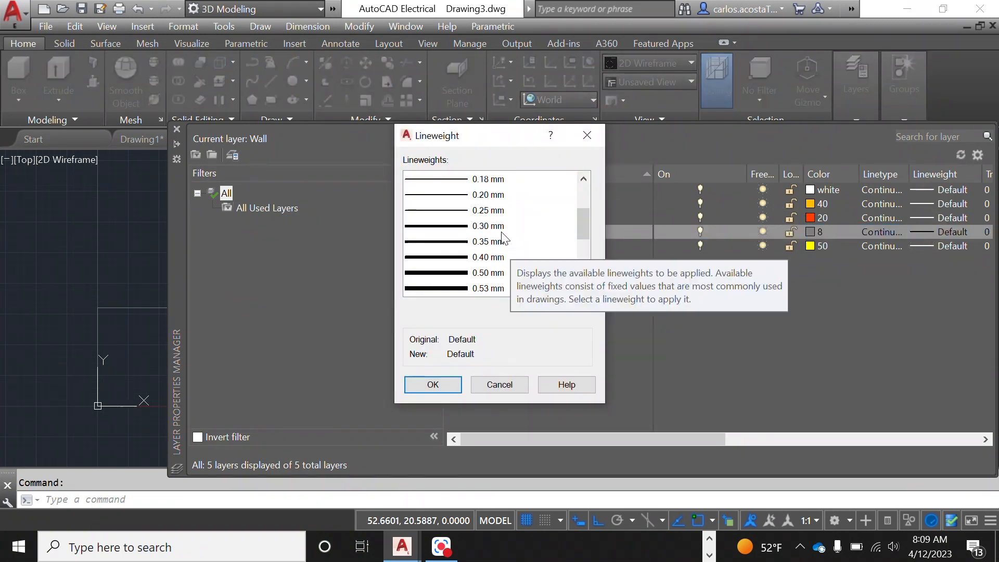
click(496, 226)
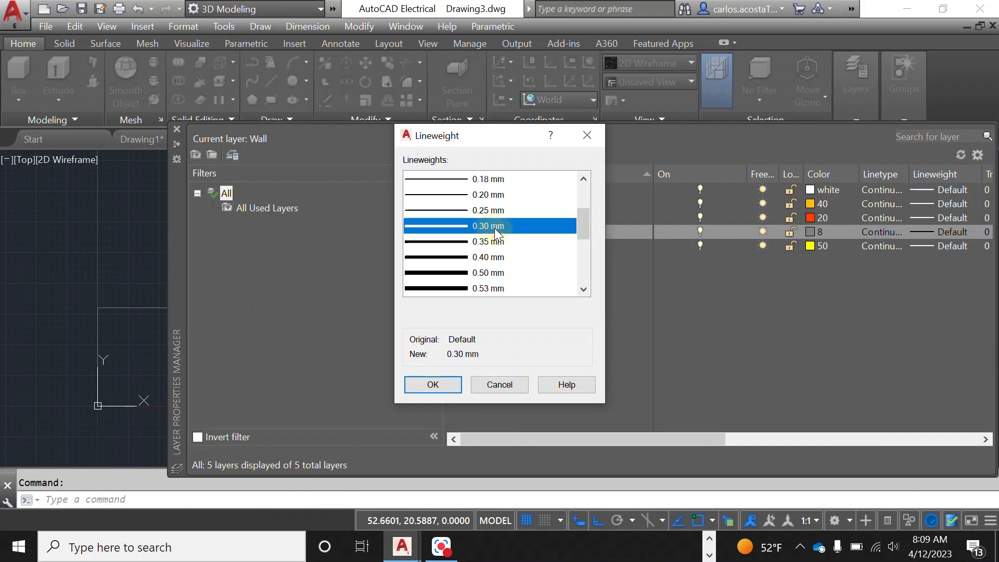
click(433, 385)
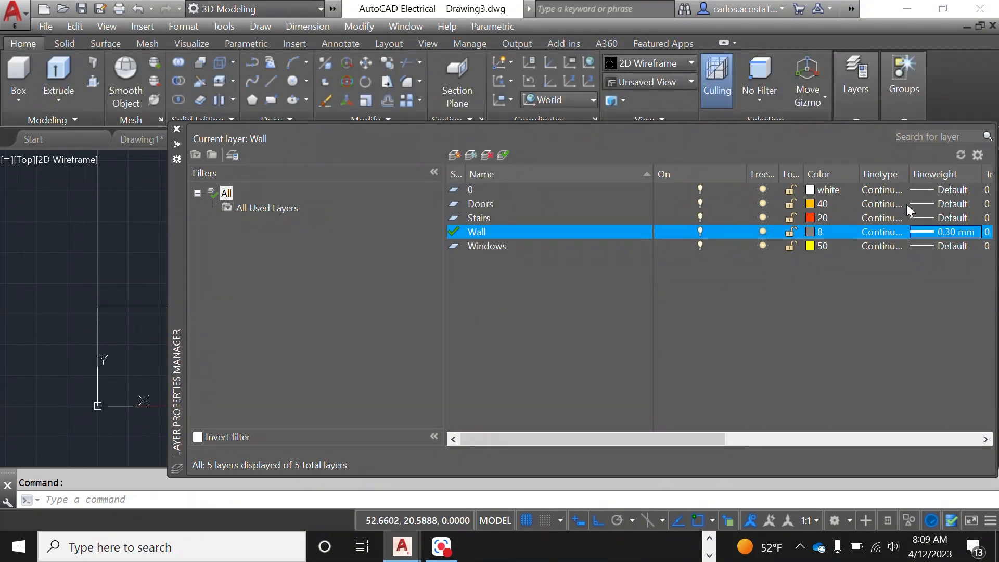
click(945, 136)
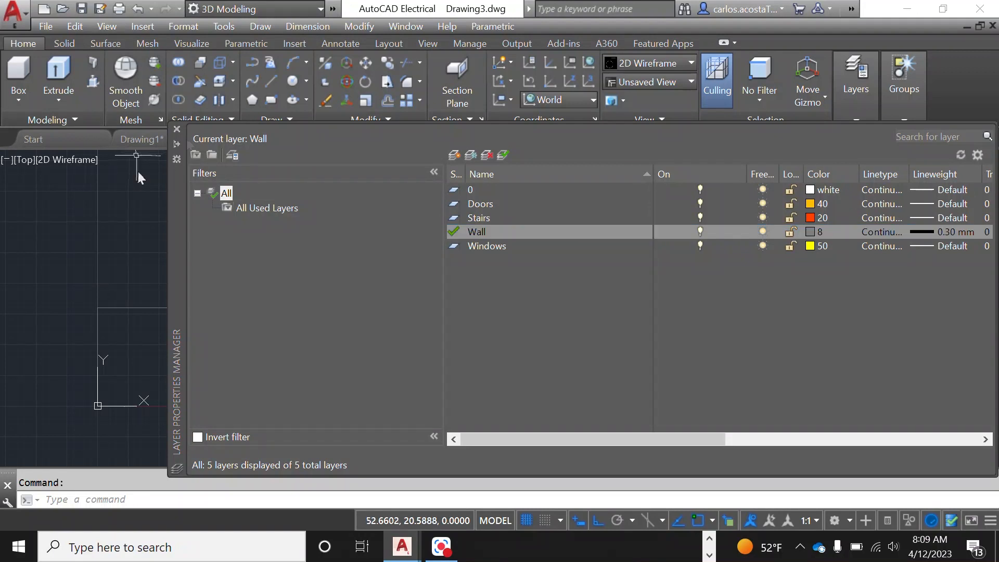
click(176, 129)
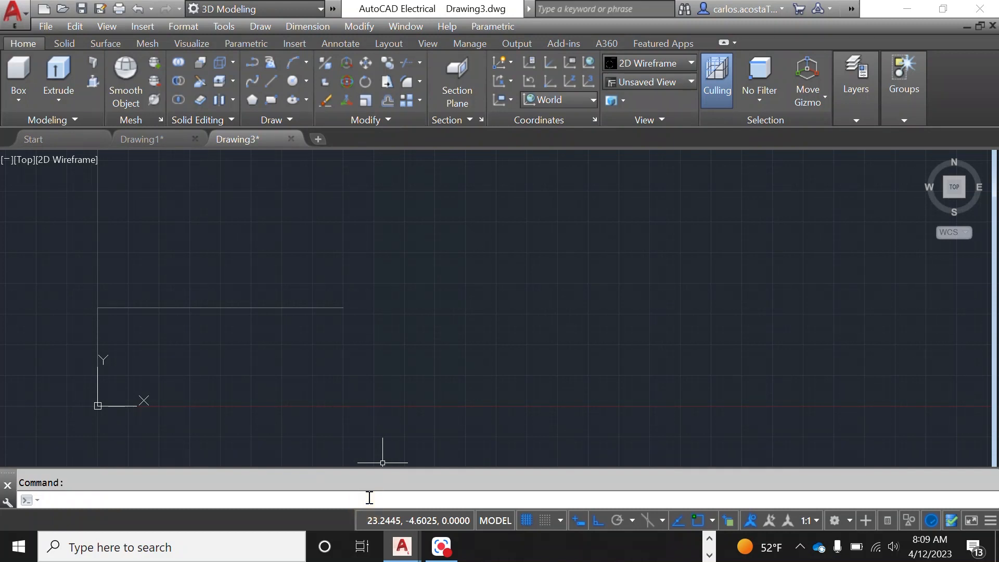
Turn on lineweight display by setting LWDISPLAY to ON, and briefly select the wall lines to inspect them
text(WDISPLAY)
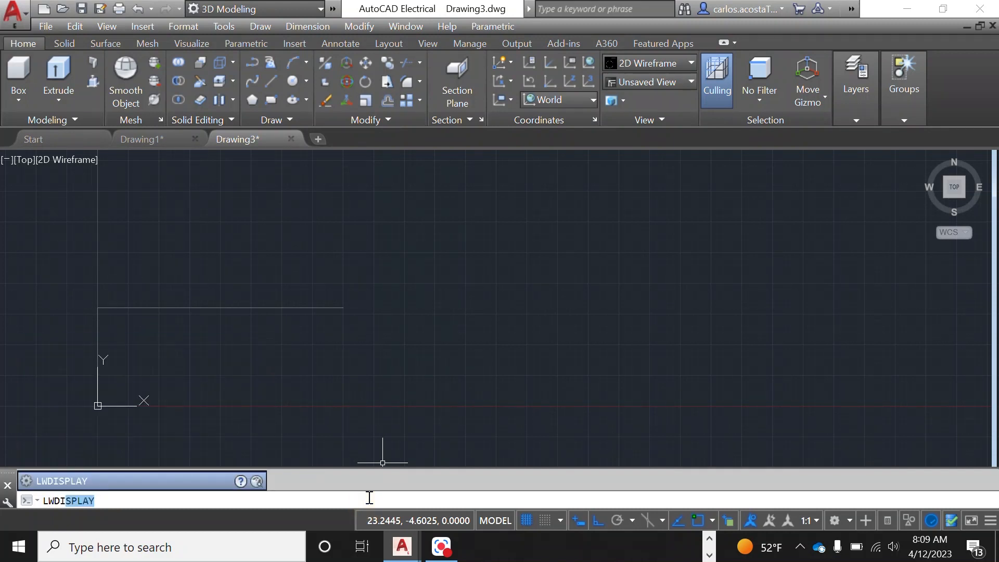
key(Return)
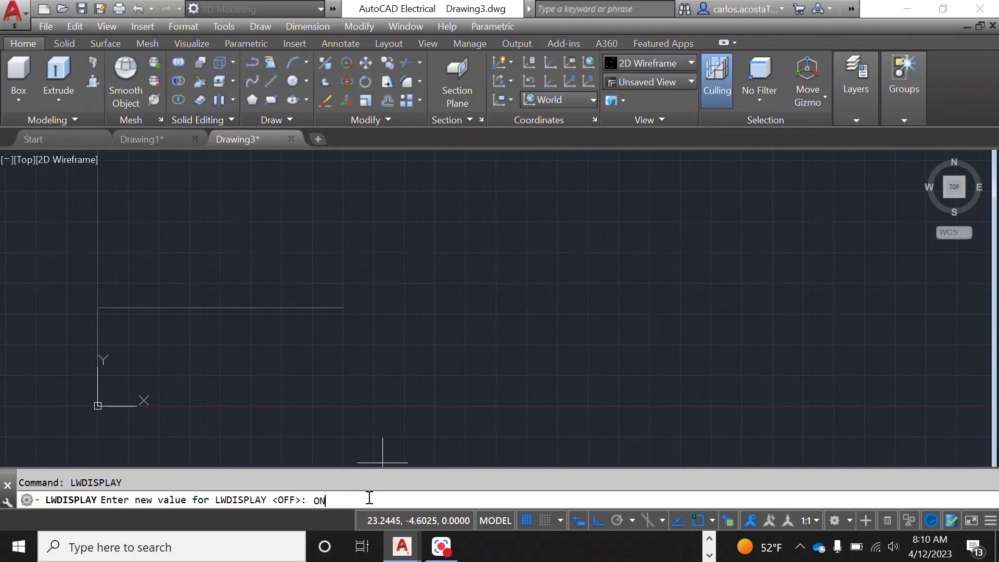
key(Return)
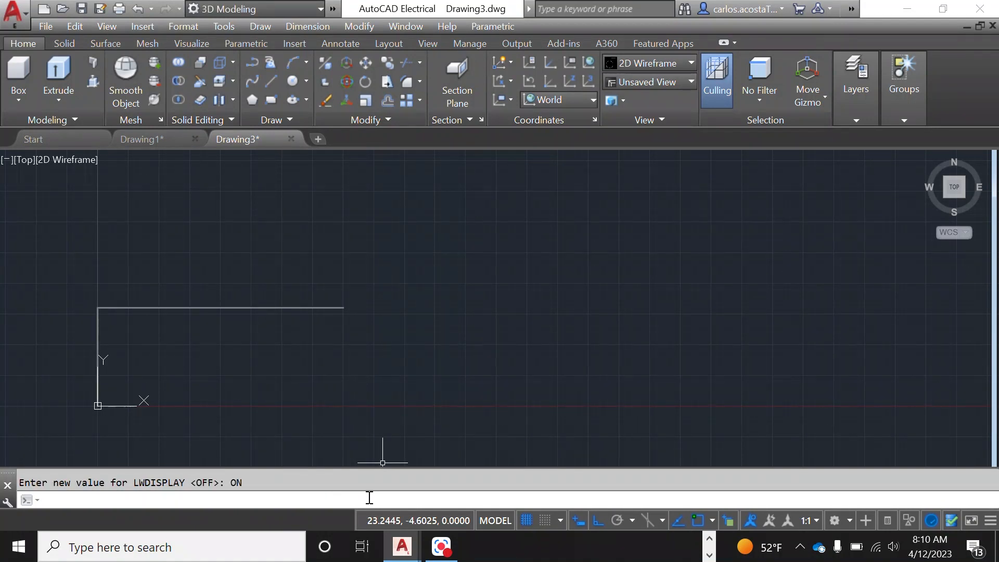
scroll(267, 311, up, 4)
scroll(398, 296, down, 4)
click(452, 317)
click(357, 267)
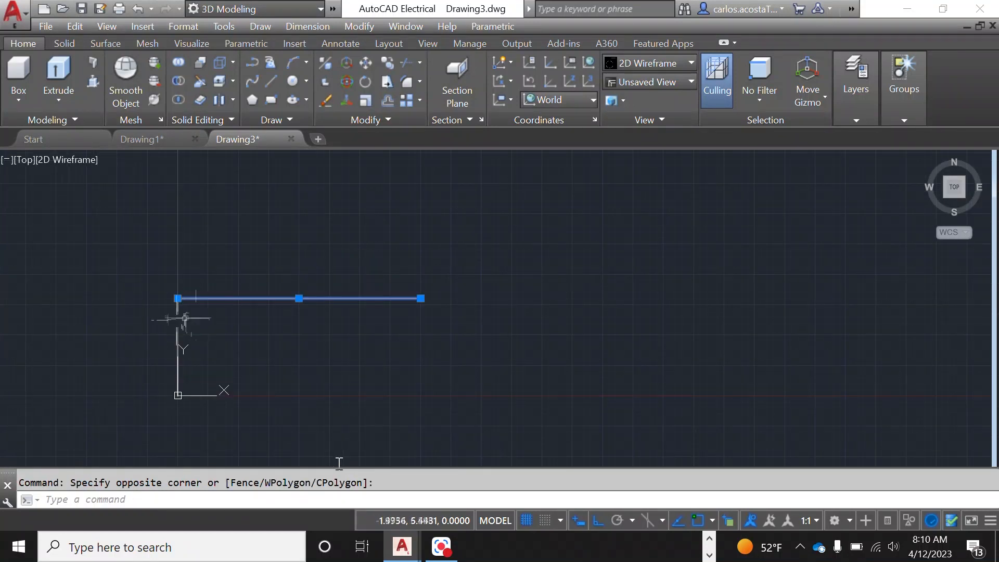
key(Escape)
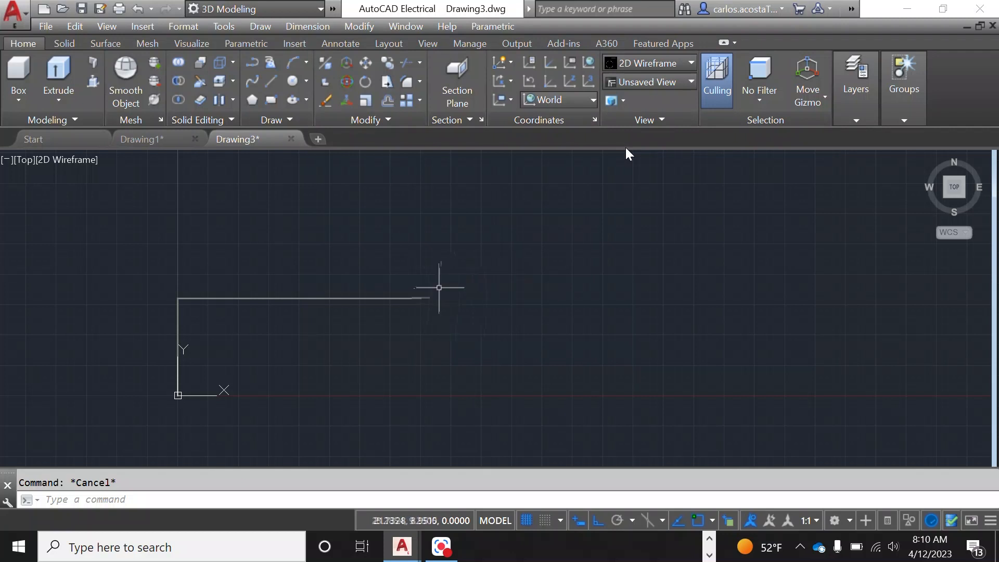
Set the Wall layer's lineweight to 2.00 mm, close the layer manager and inspect the thicker wall lines
click(849, 85)
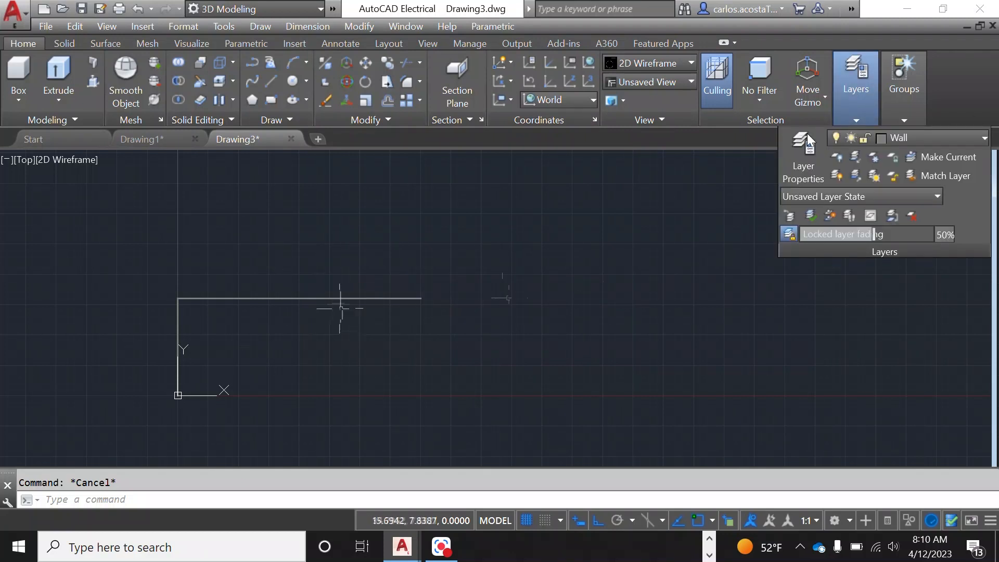
click(804, 156)
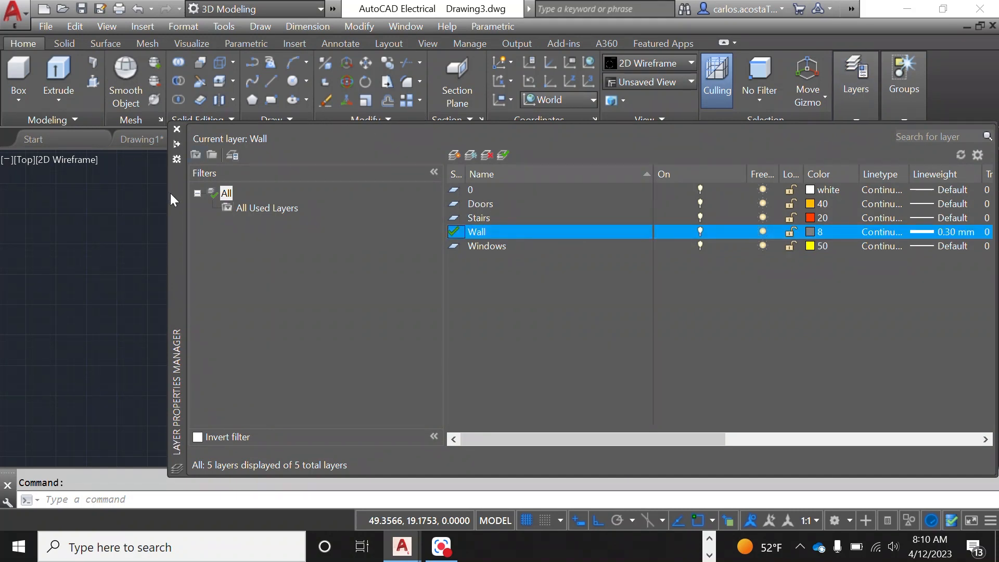
drag(173, 193, 211, 218)
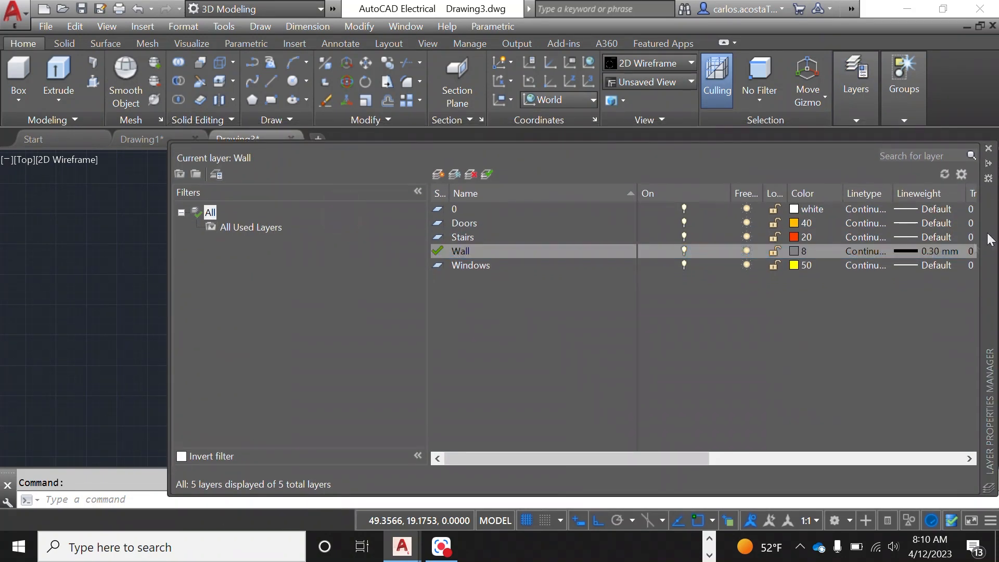
click(960, 249)
scroll(483, 258, down, 5)
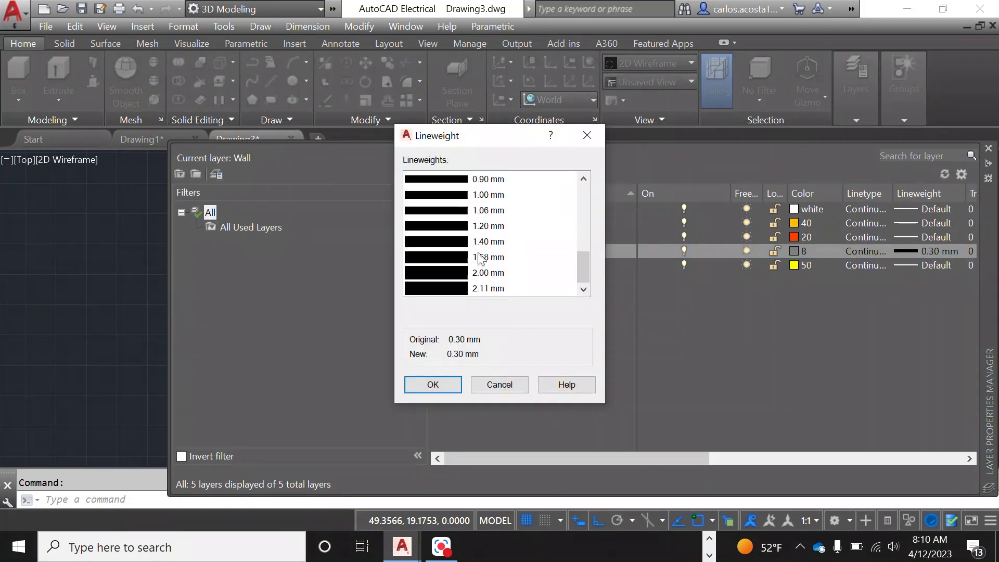
click(483, 272)
click(438, 384)
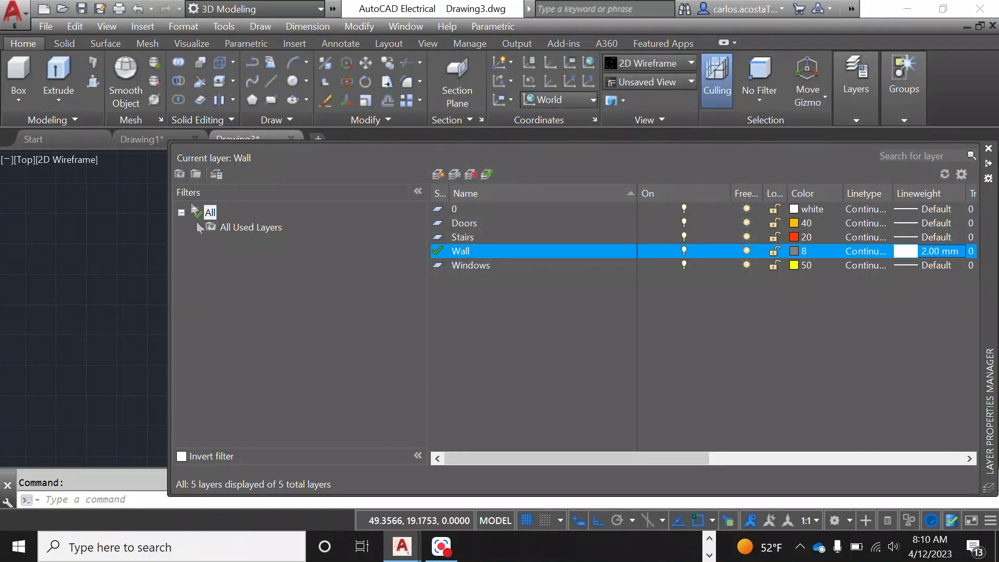
click(988, 149)
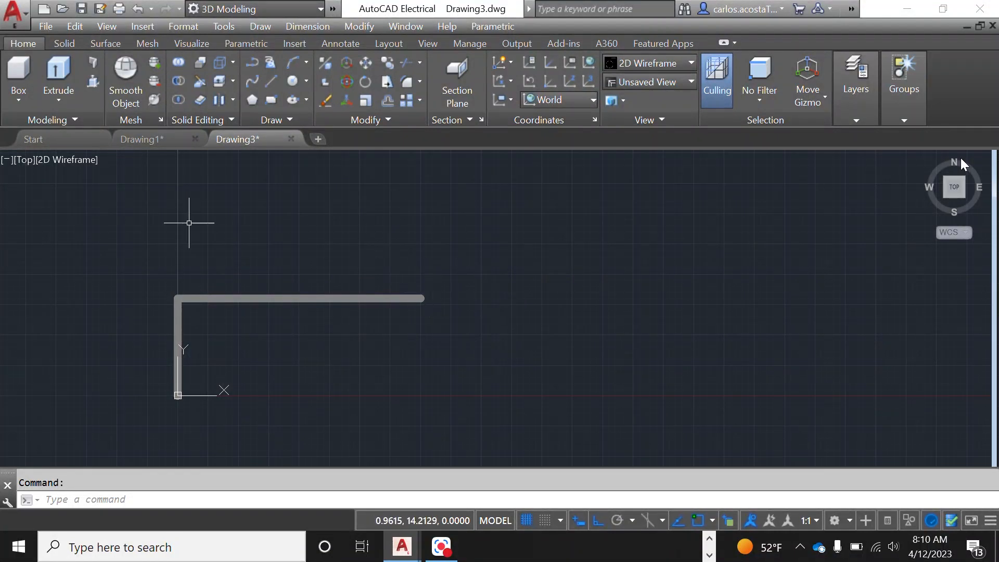
scroll(189, 223, down, 4)
scroll(190, 234, up, 6)
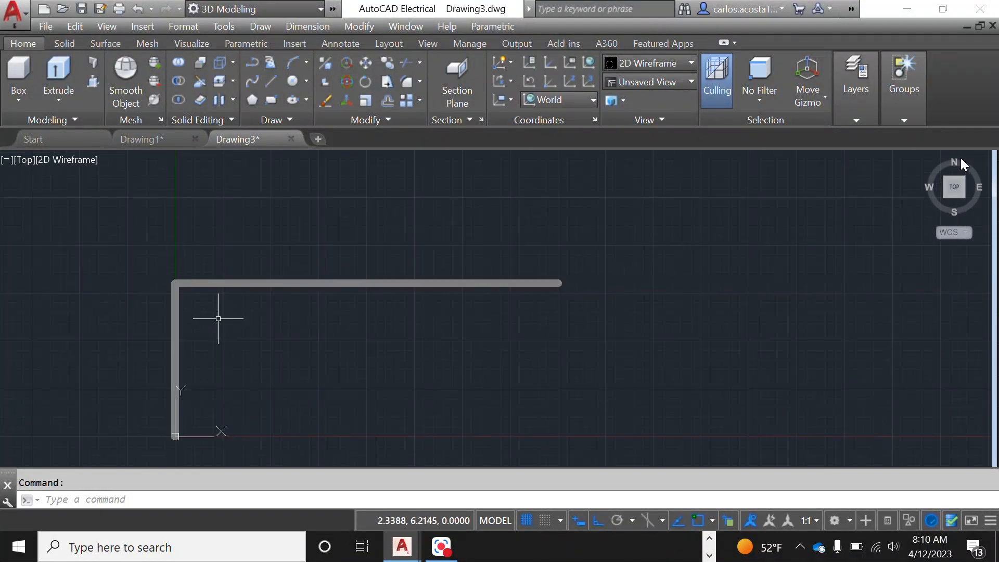
Select both wall lines, reopen the layer manager and set the Wall layer's lineweight back to 0.30 mm
click(325, 382)
click(11, 214)
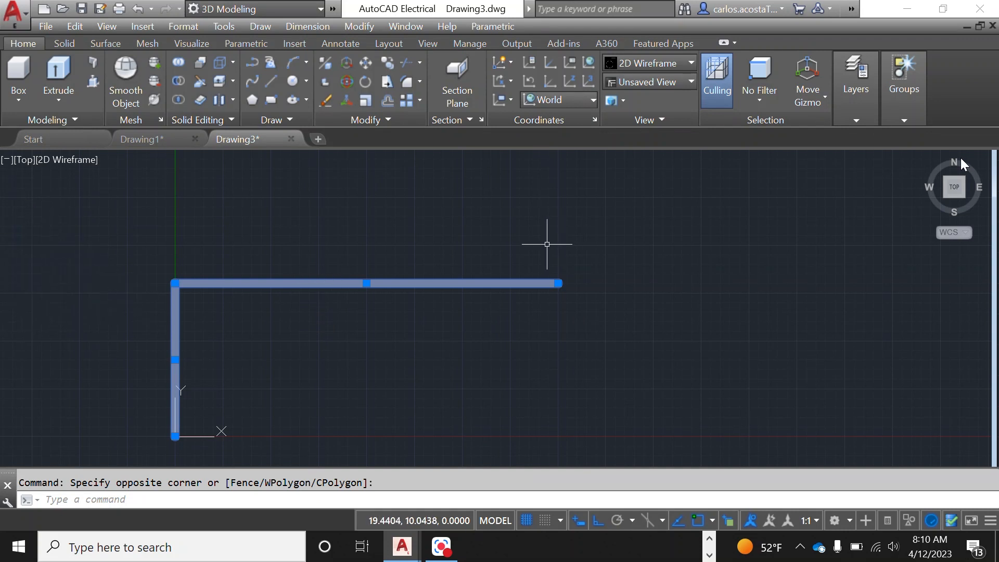
click(875, 101)
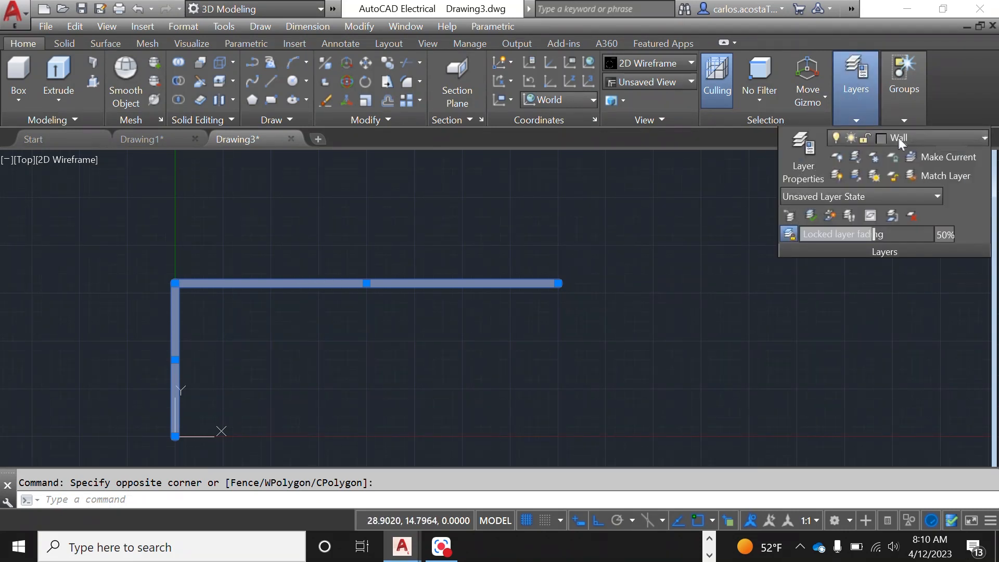
click(800, 177)
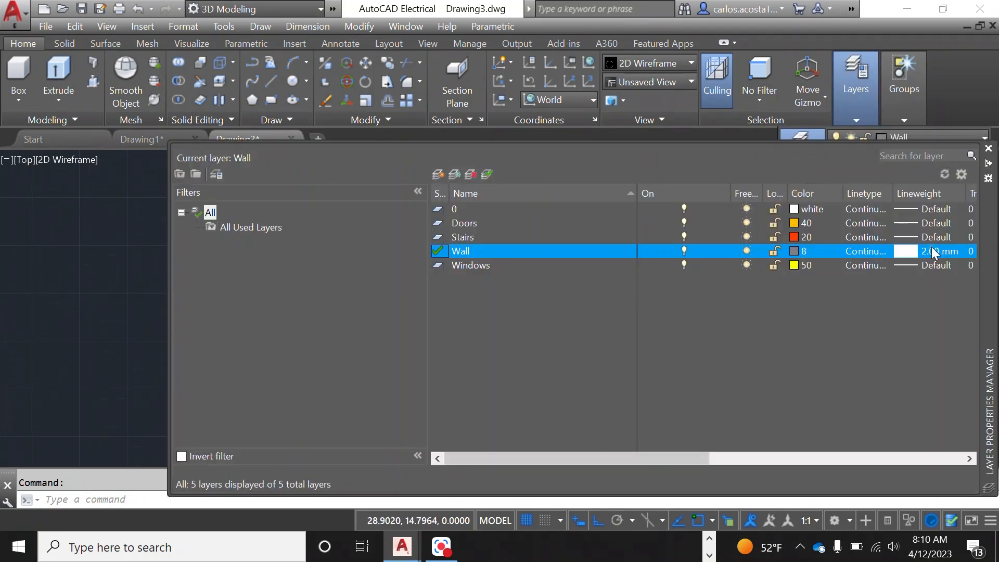
click(933, 253)
scroll(488, 218, up, 5)
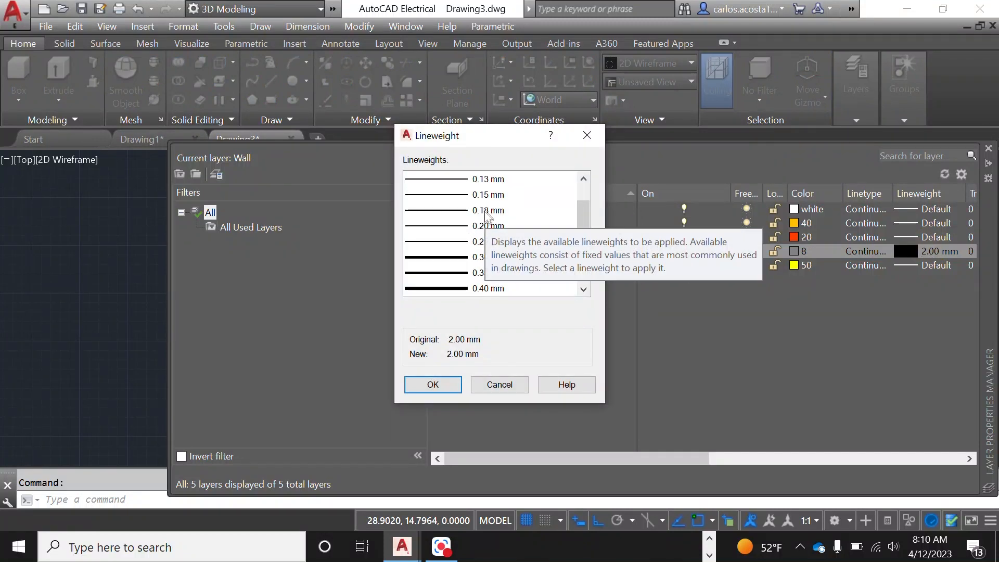
click(478, 258)
click(412, 386)
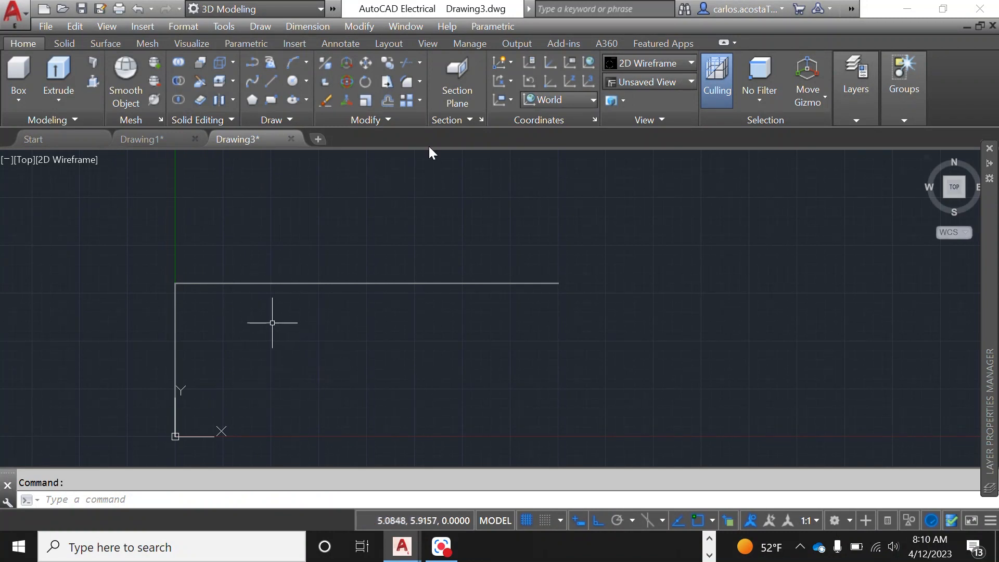
Draw connected wall lines from the origin, going 5 units along positive X and 10 units straight down
scroll(418, 259, down, 4)
scroll(446, 344, up, 2)
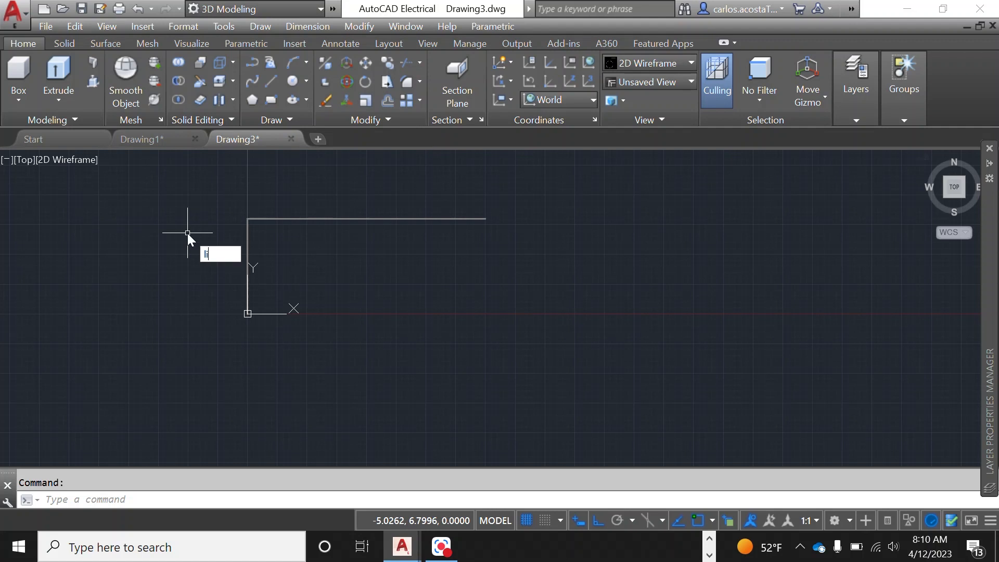
text(li)
key(Return)
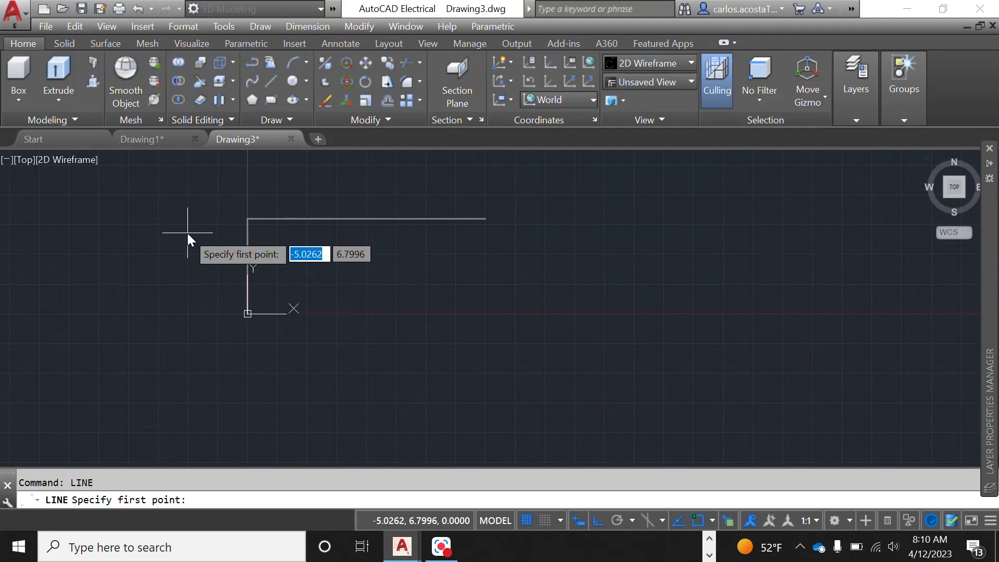
scroll(251, 312, up, 4)
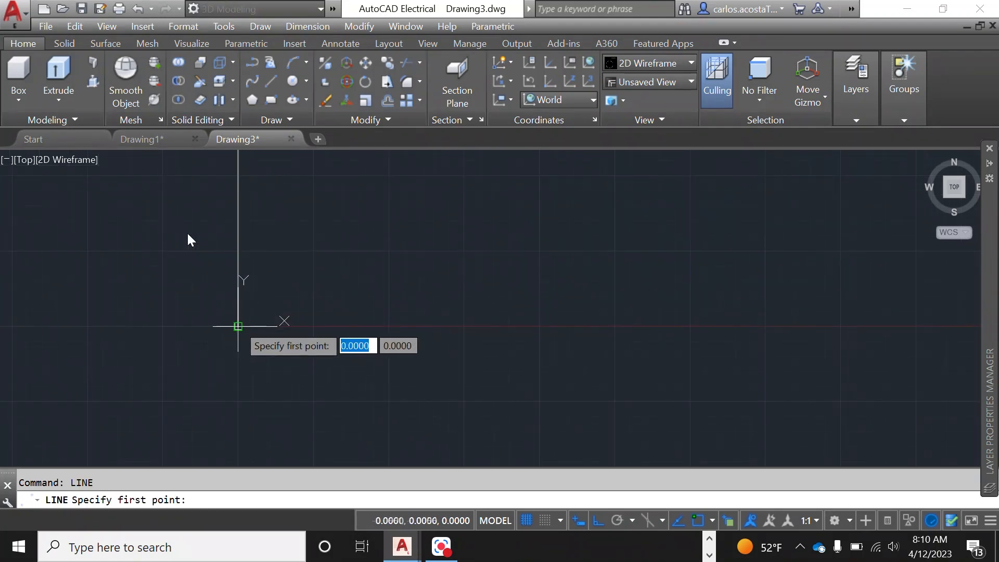
click(238, 326)
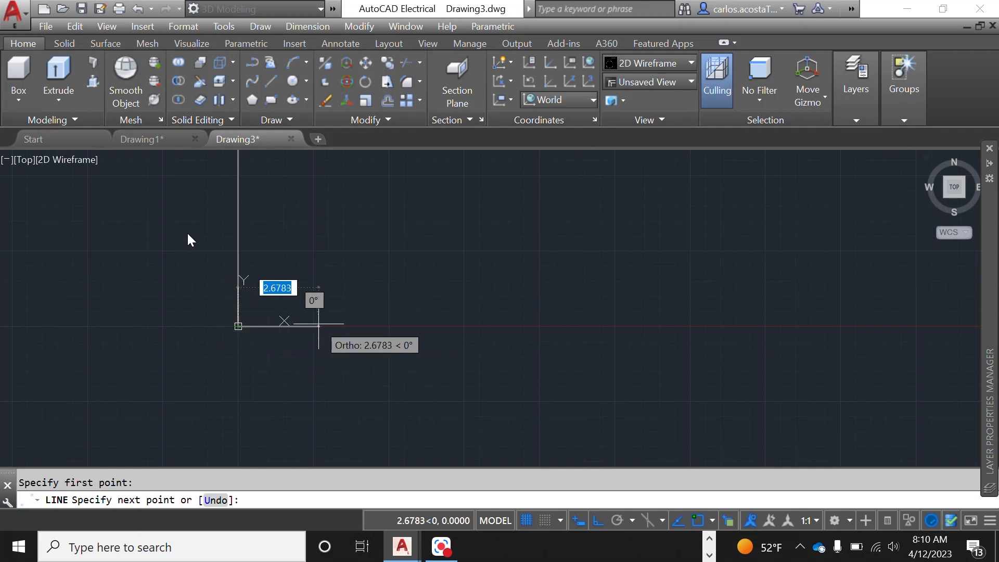
text(5)
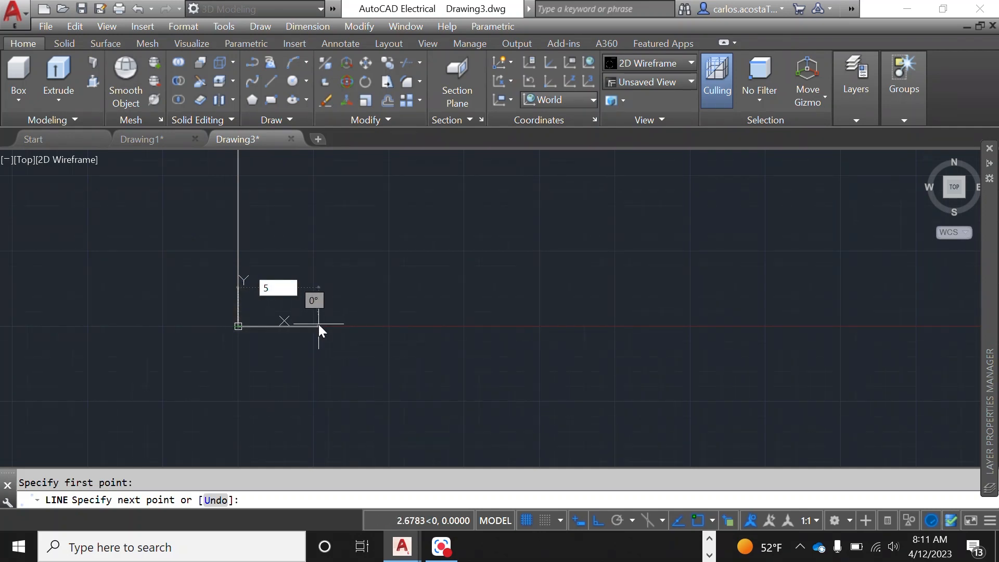
key(Return)
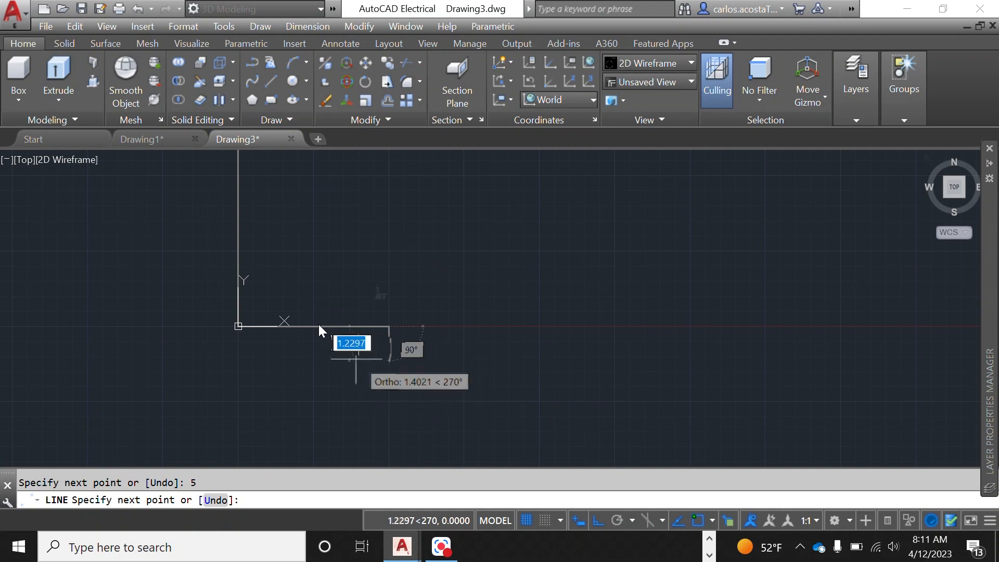
scroll(356, 359, down, 2)
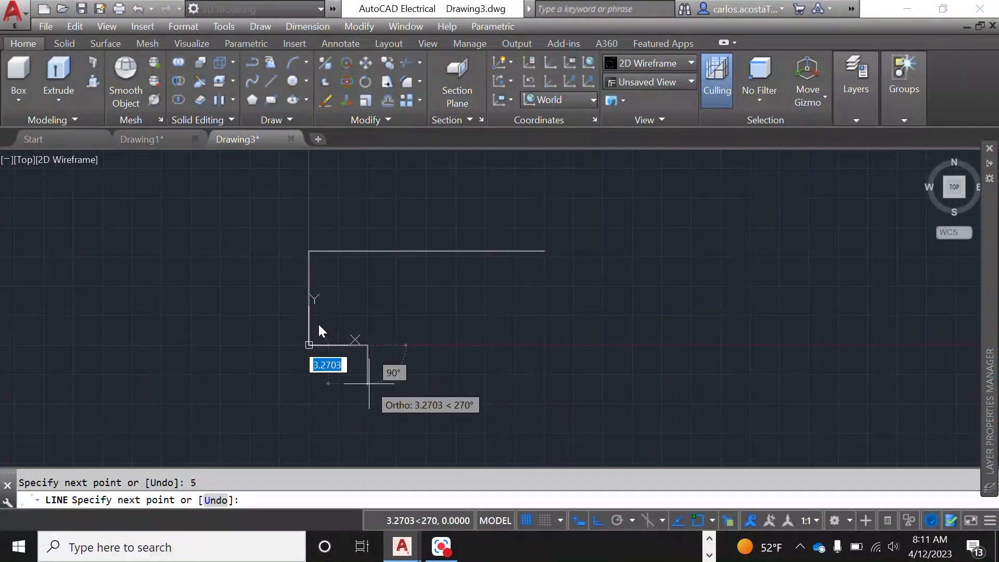
text(10)
key(Return)
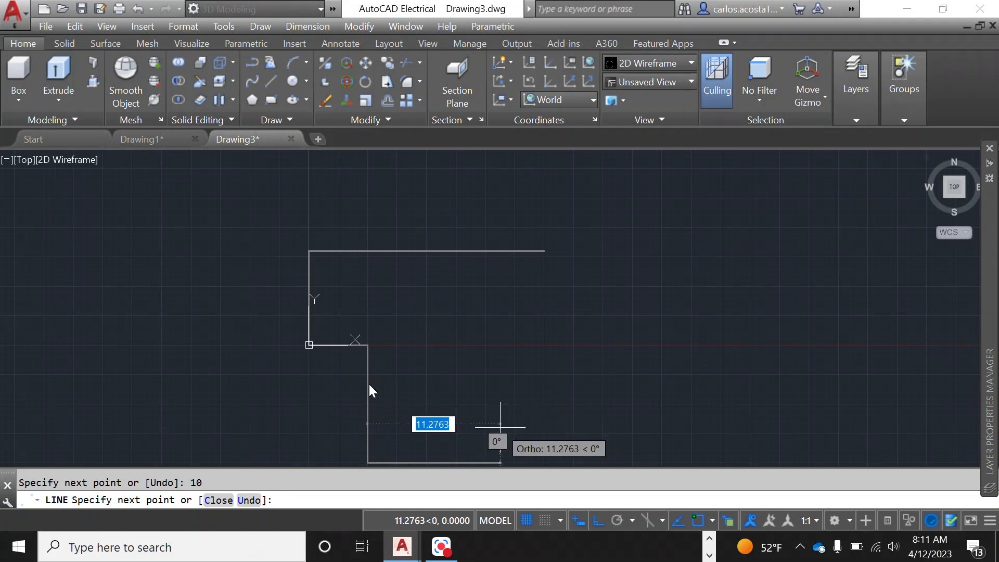
Continue the wall outline 12 units along positive X and 5 units straight up
text(12)
key(Return)
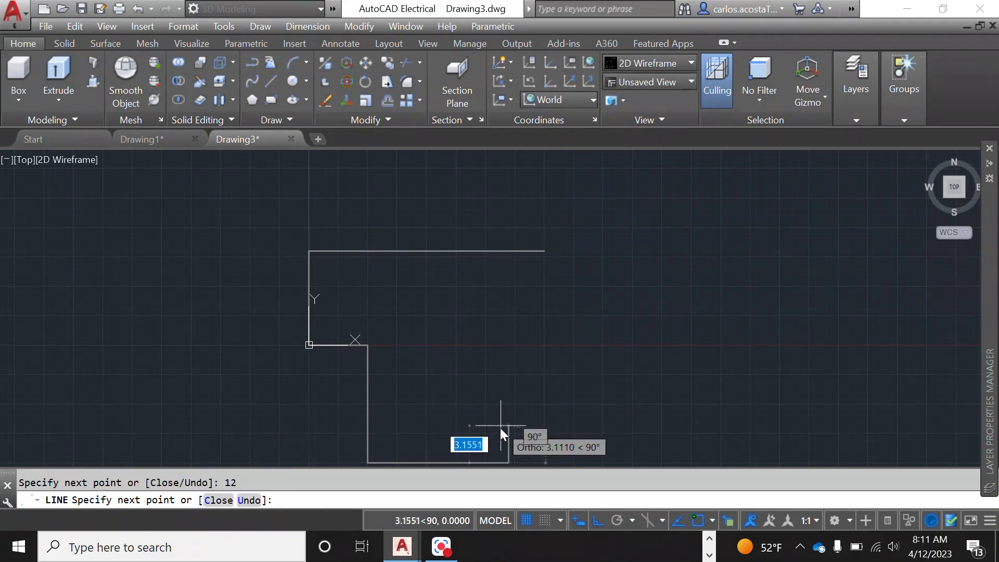
text(5)
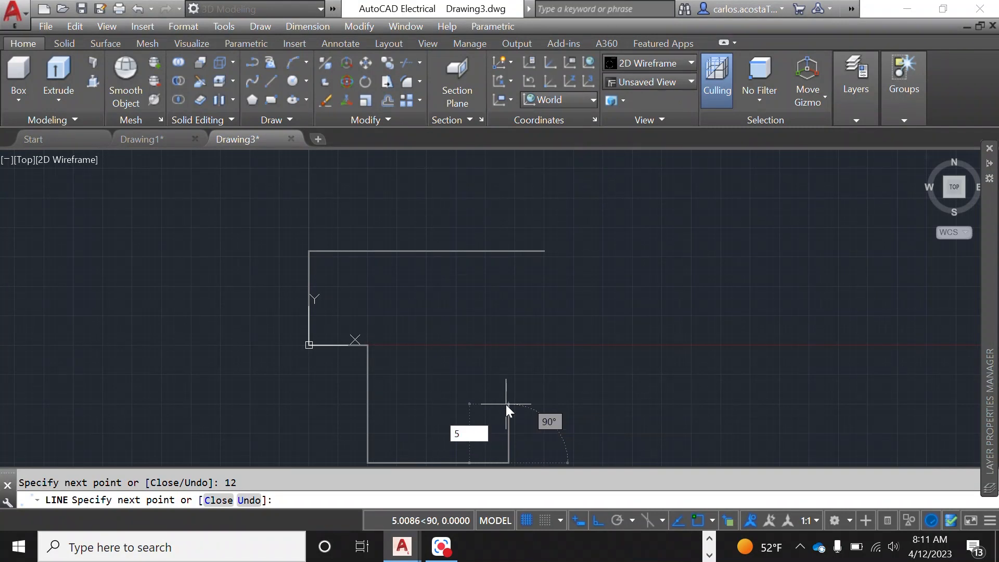
key(Return)
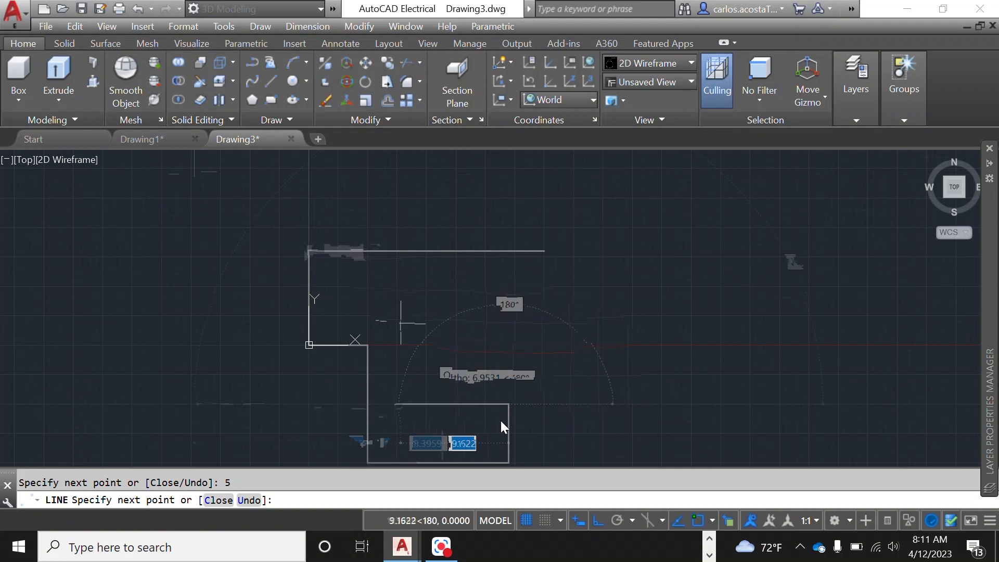
Turn off the Midpoint, Center and Geometric Center object snaps while the line command stays active
mouse_move(166, 139)
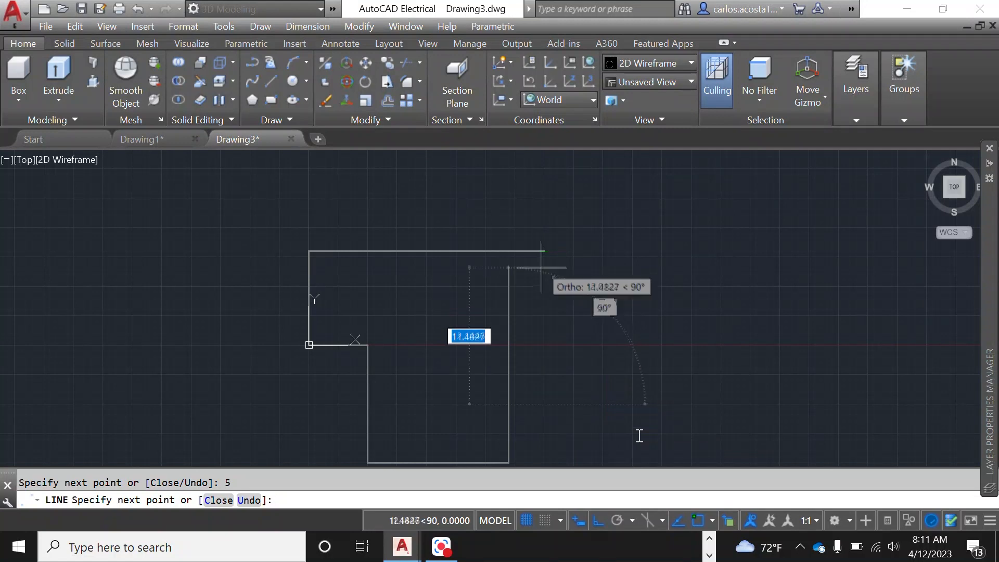
click(711, 521)
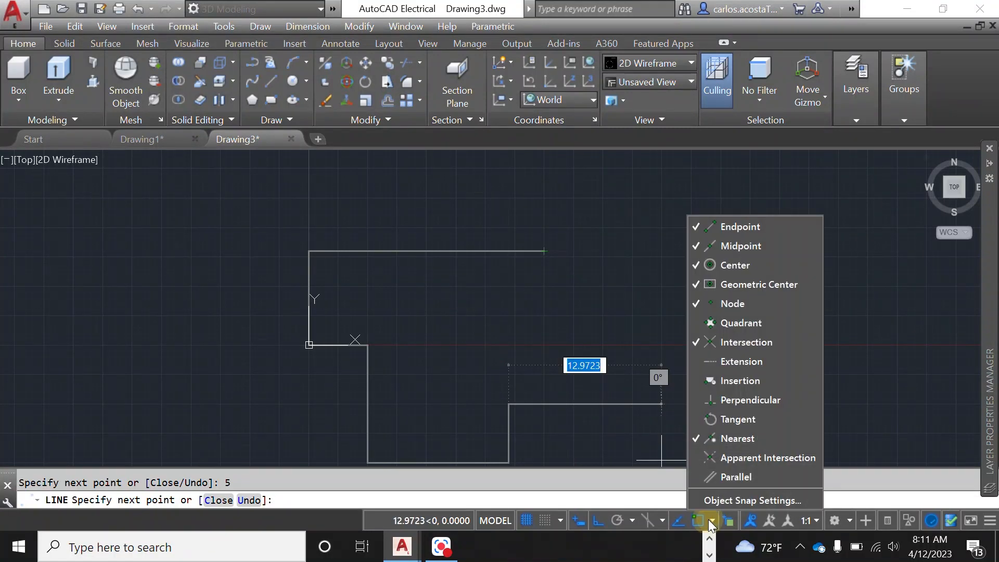
click(757, 249)
click(762, 263)
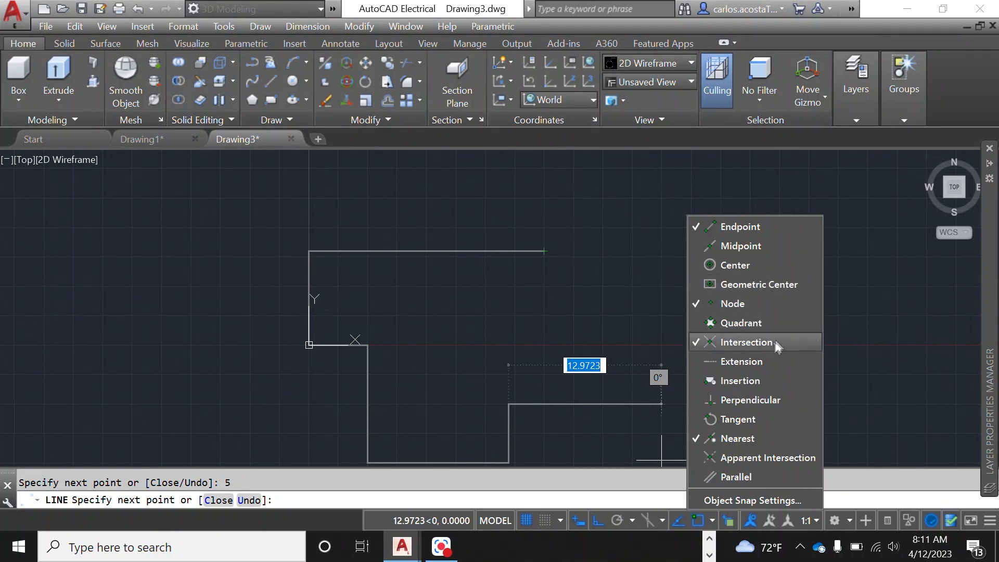
click(711, 522)
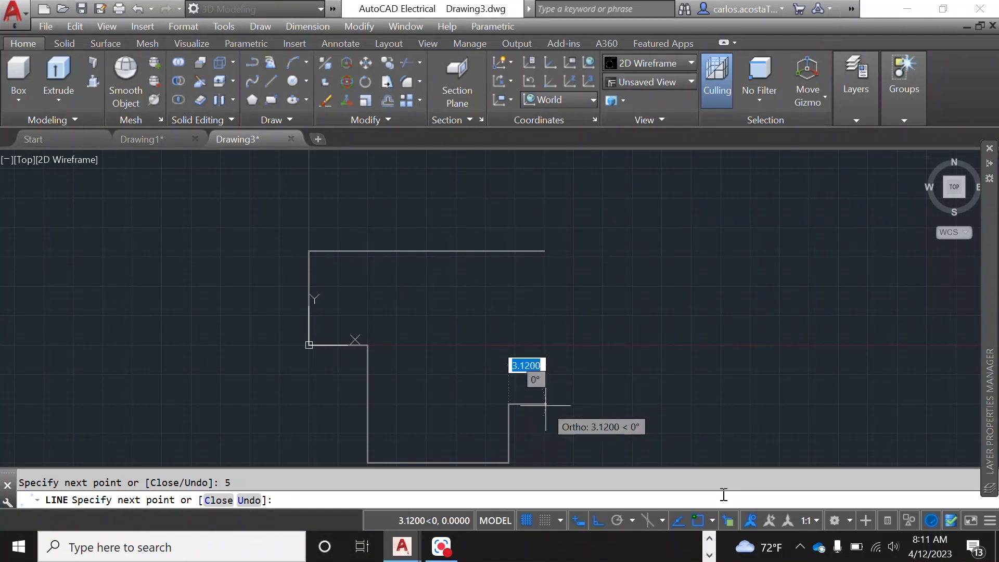
Turn on the Extension object snap and continue the wall along positive X until it aligns with the free end of the 20-unit wall
click(713, 520)
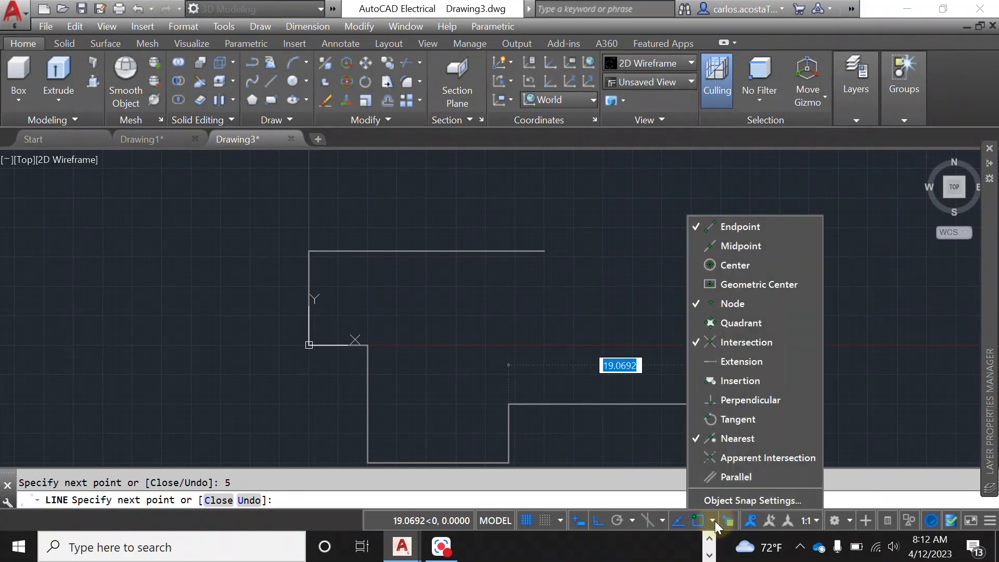
click(768, 358)
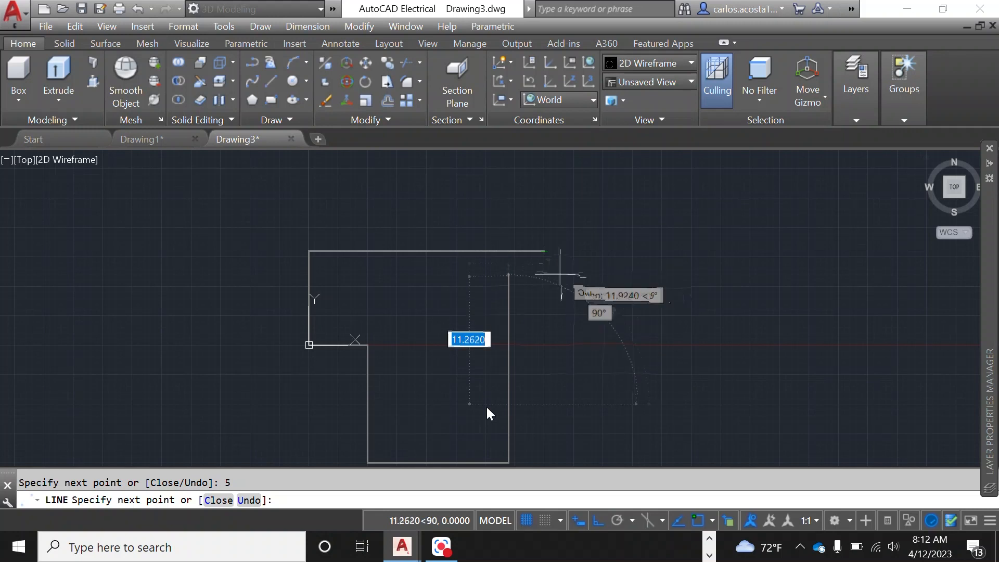
click(545, 402)
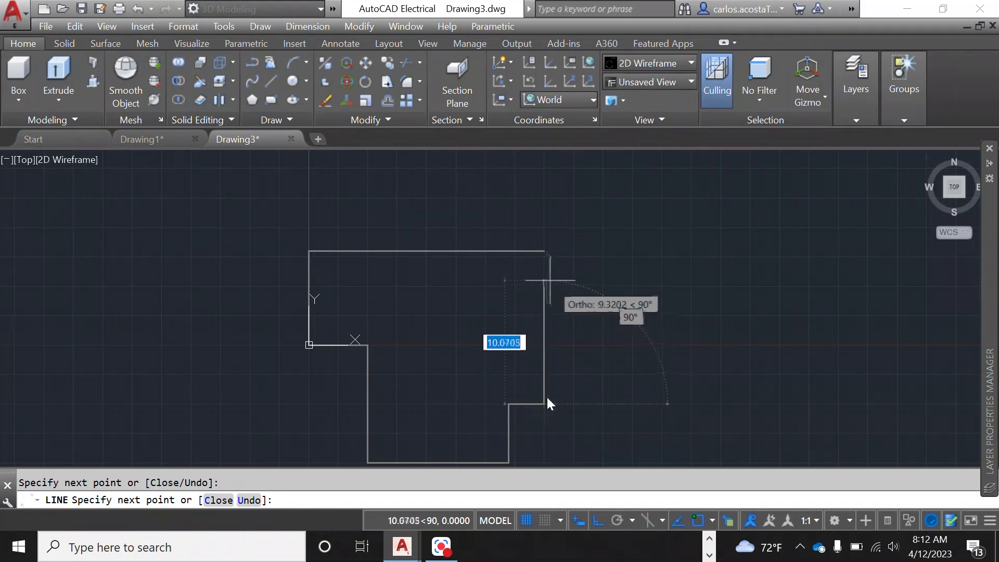
Close the wall outline at the free end of the 20-unit wall, end the line command and undo that whole line sequence
click(545, 252)
right_click(709, 294)
click(759, 304)
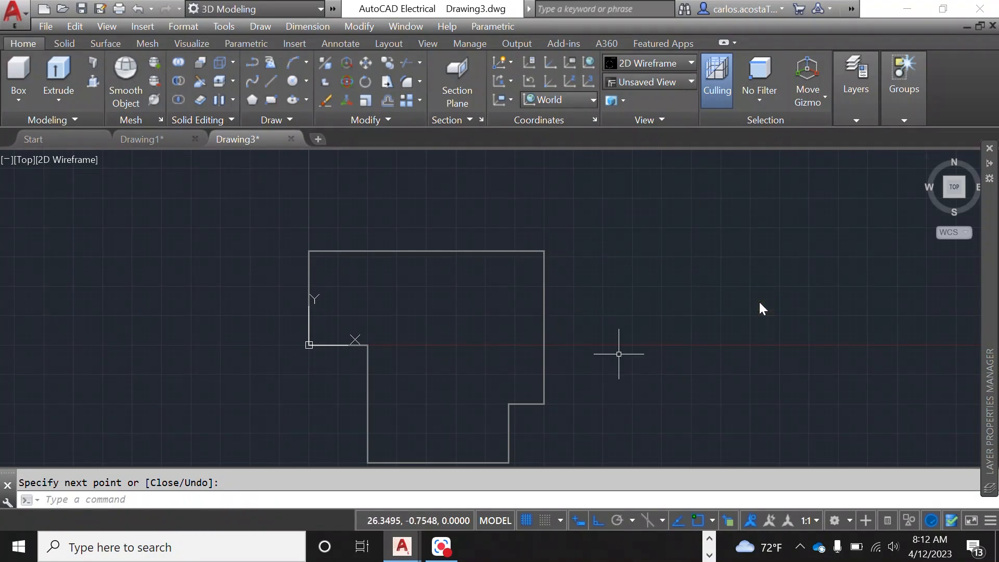
key(ctrl+z)
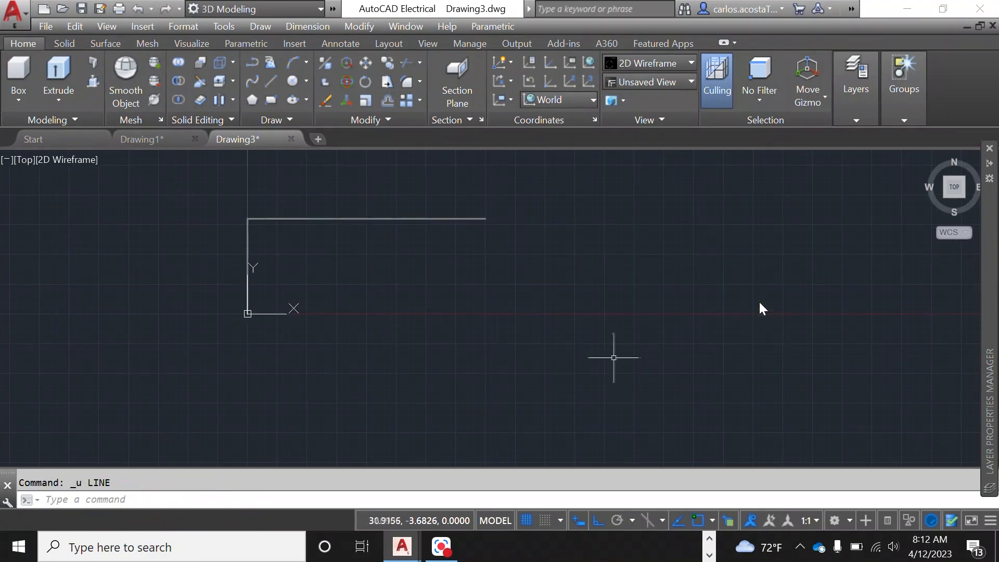
Draw connected wall lines again from the origin, 5 units along positive X and 10 units straight down
right_click(244, 283)
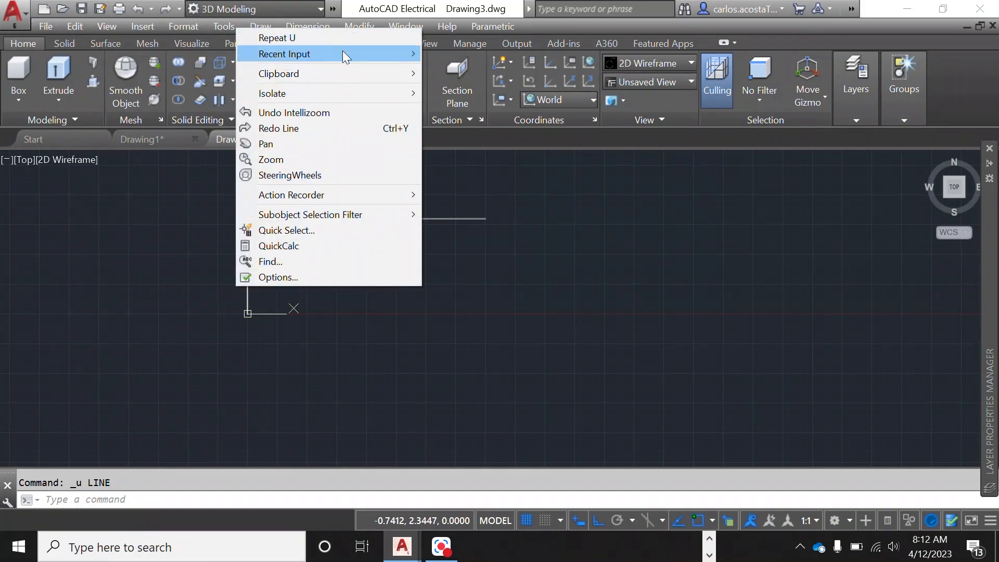
mouse_move(343, 54)
click(457, 69)
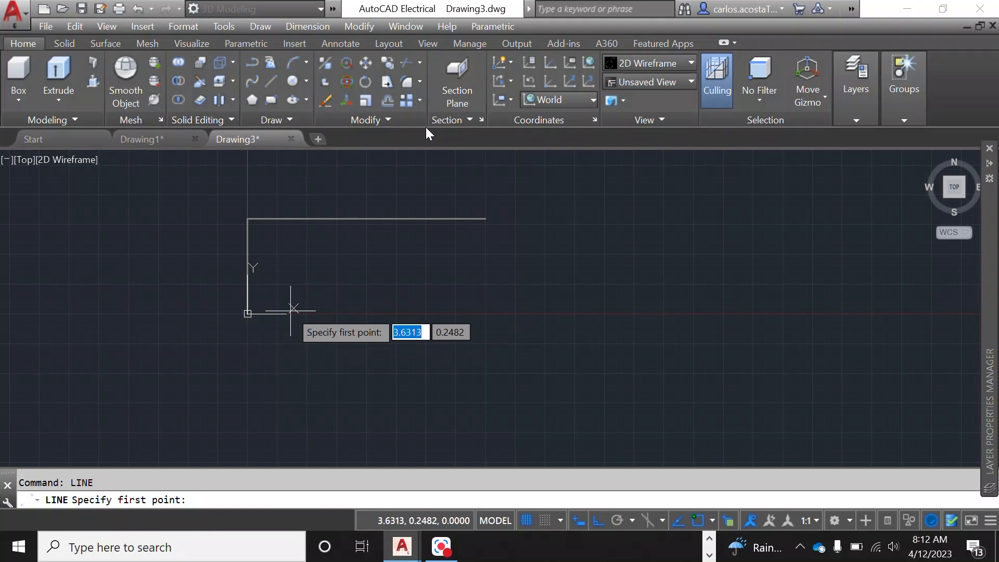
scroll(289, 281, up, 2)
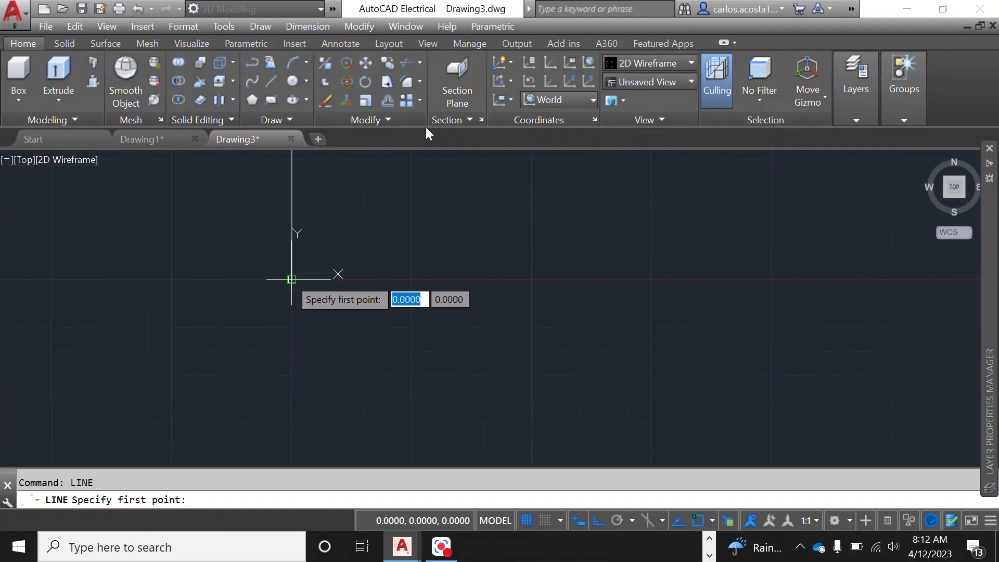
click(292, 279)
text(5)
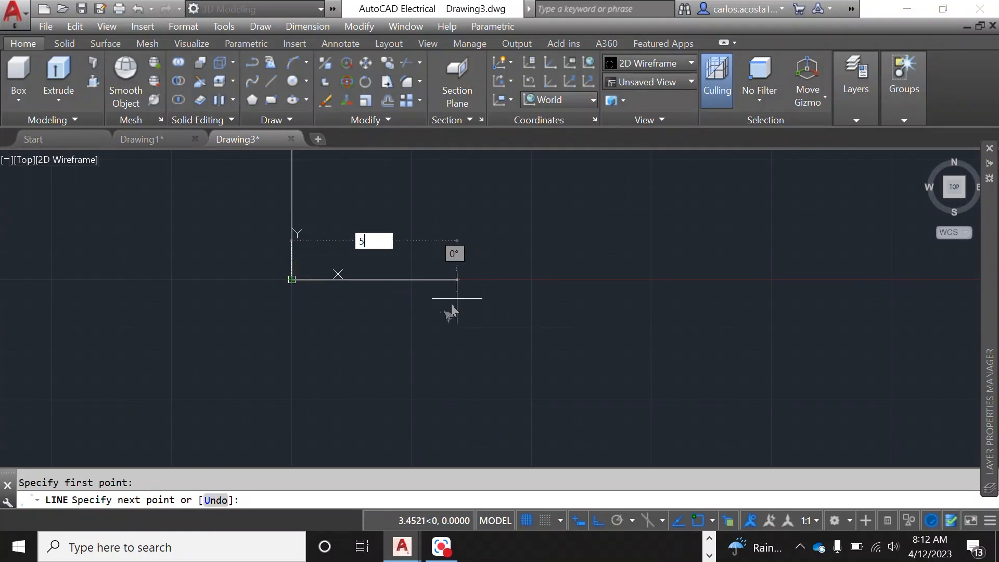
key(Return)
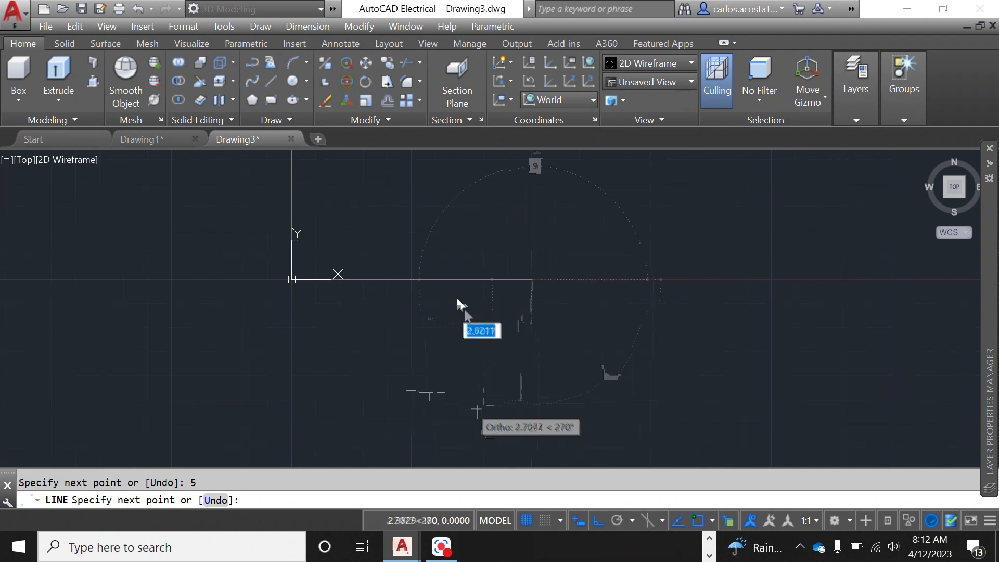
scroll(270, 359, down, 3)
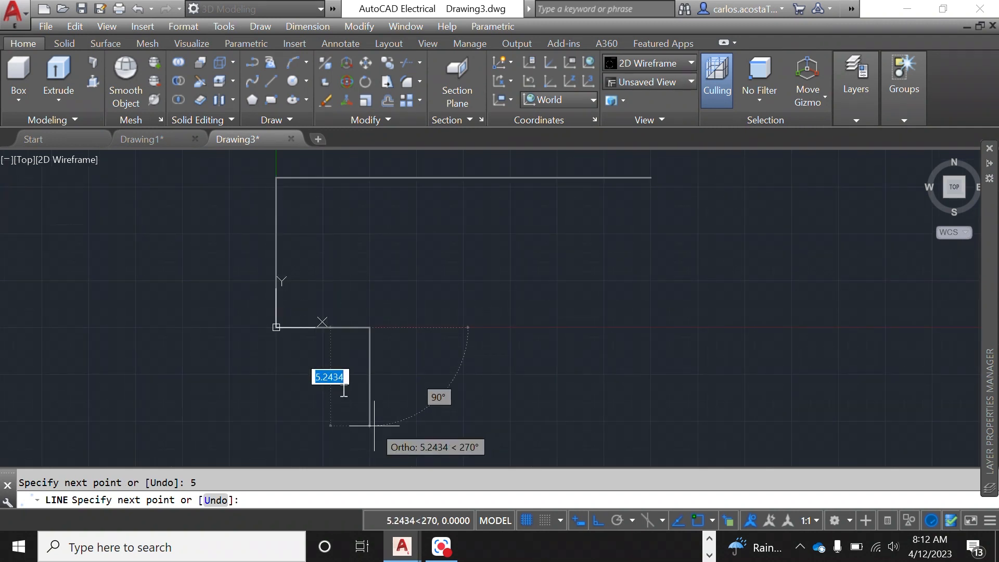
text(10)
key(Return)
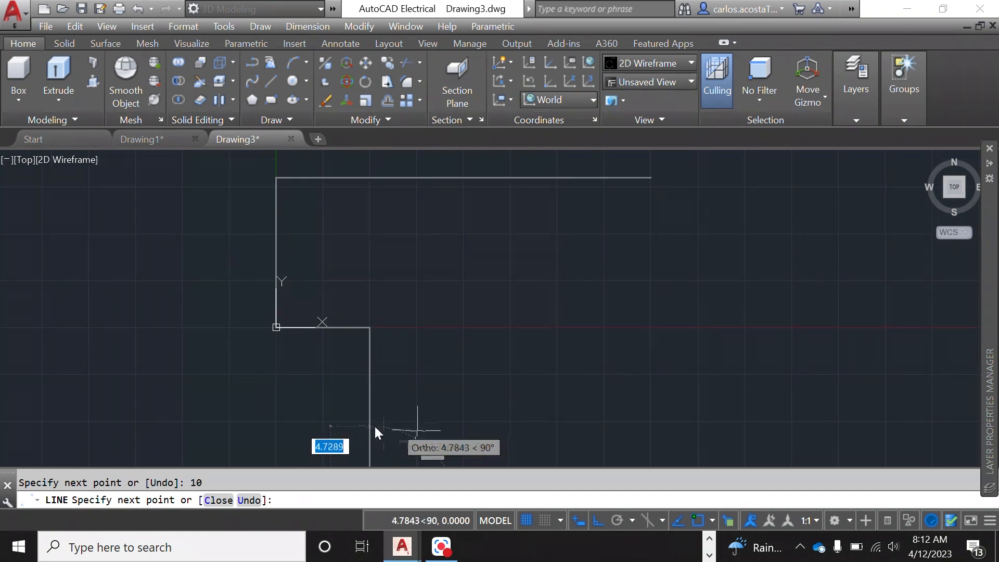
Continue the wall outline 10 units along positive X from the lower end of the vertical wall
scroll(502, 385, down, 2)
scroll(496, 329, down, 4)
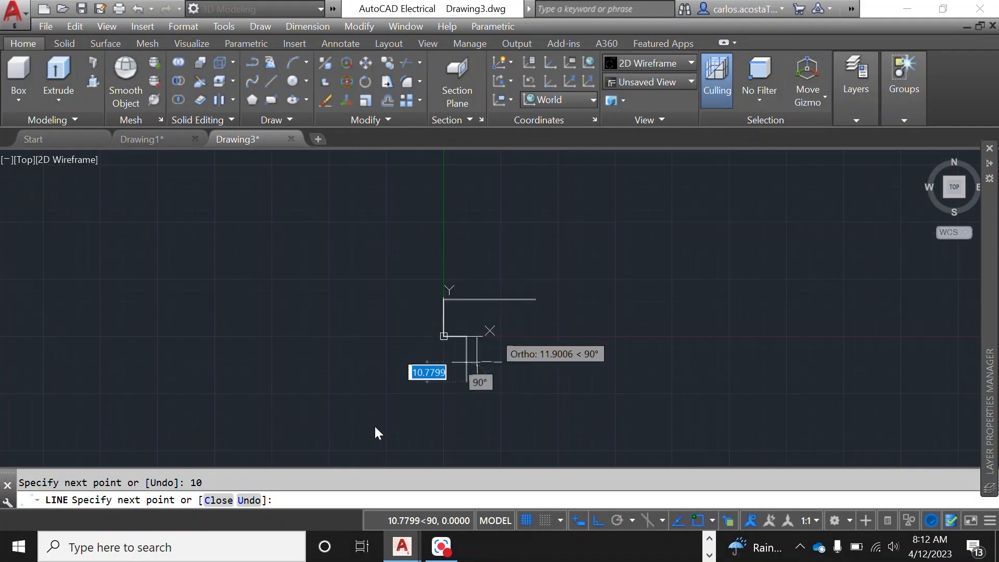
scroll(468, 393, up, 6)
scroll(465, 392, down, 2)
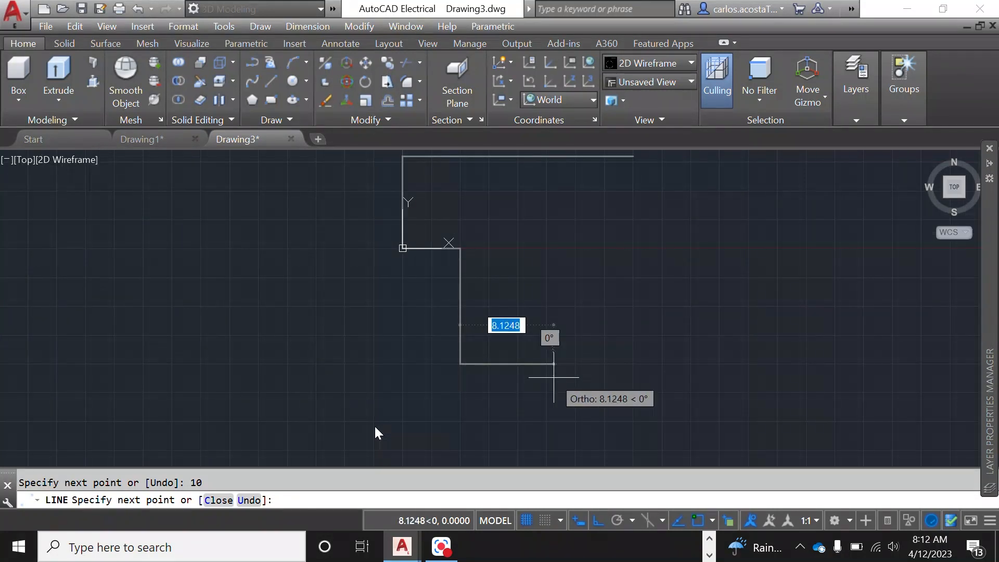
text(10)
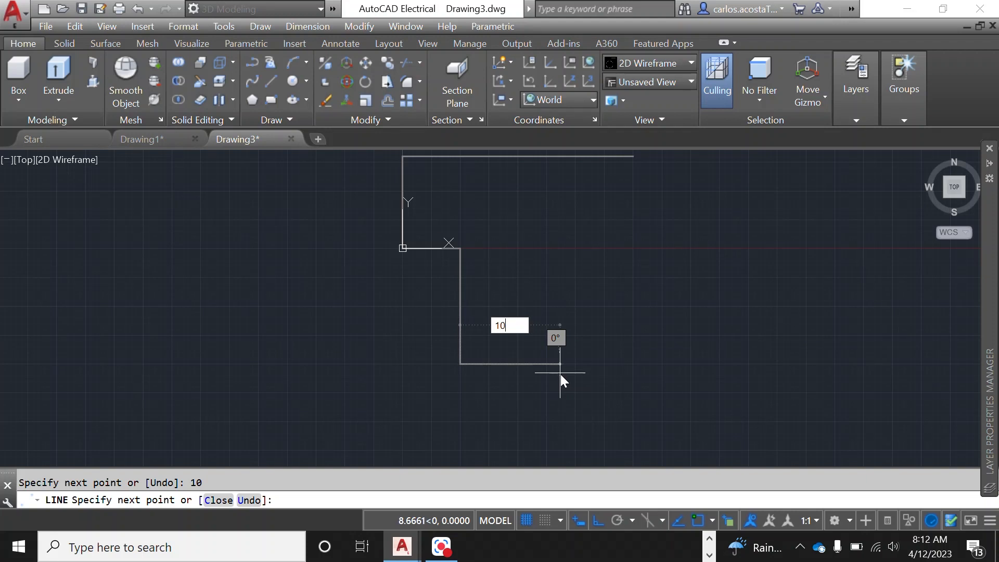
key(Return)
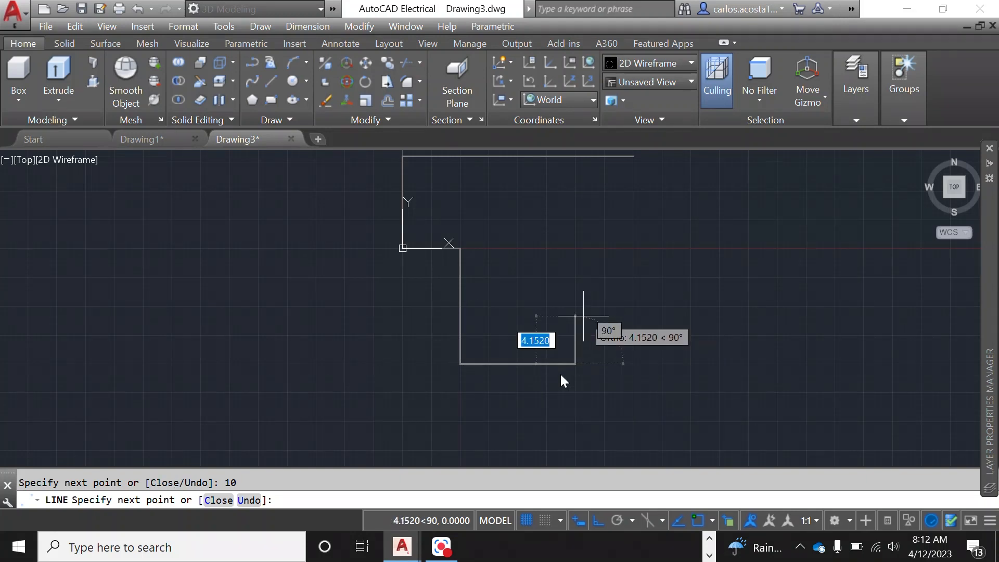
Draw a 12-unit wall line straight up from the lower wall's free end, end the line command and erase that line
key(BackSpace)
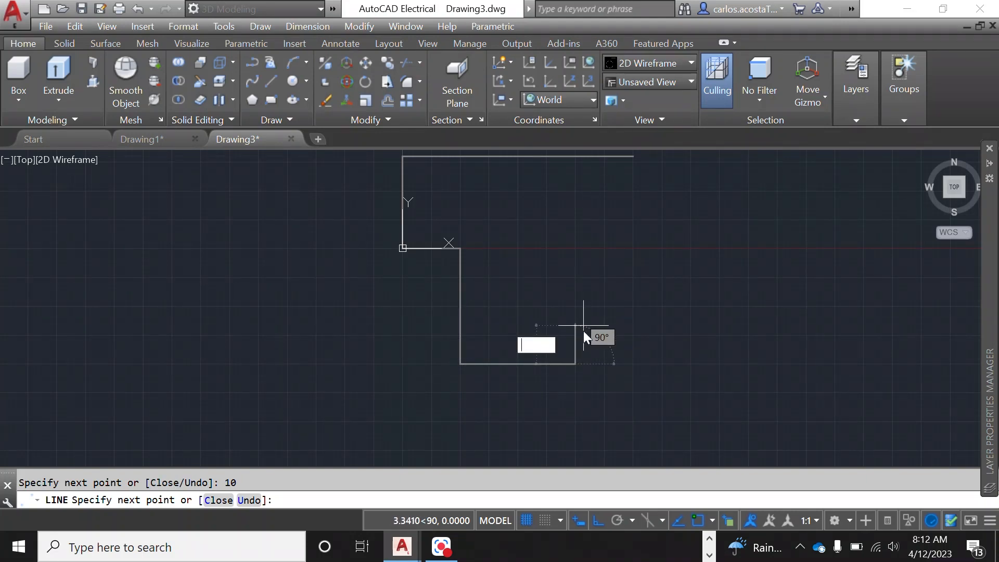
text(12)
key(Return)
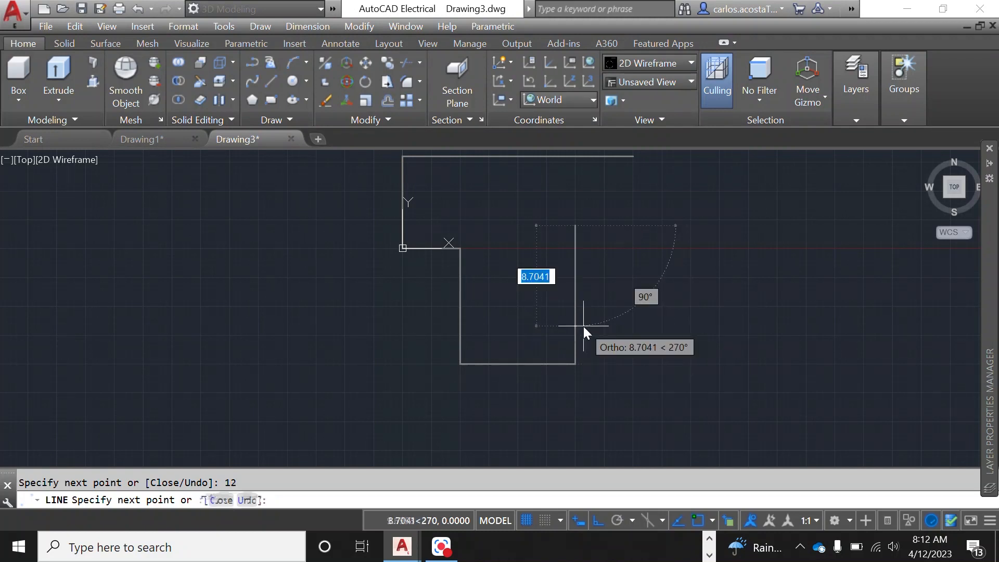
key(Escape)
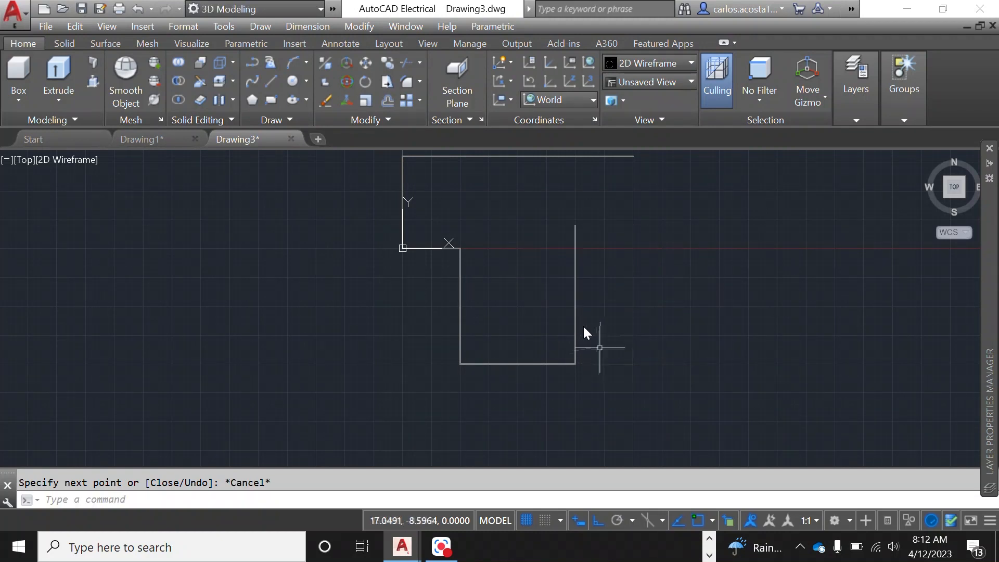
click(574, 315)
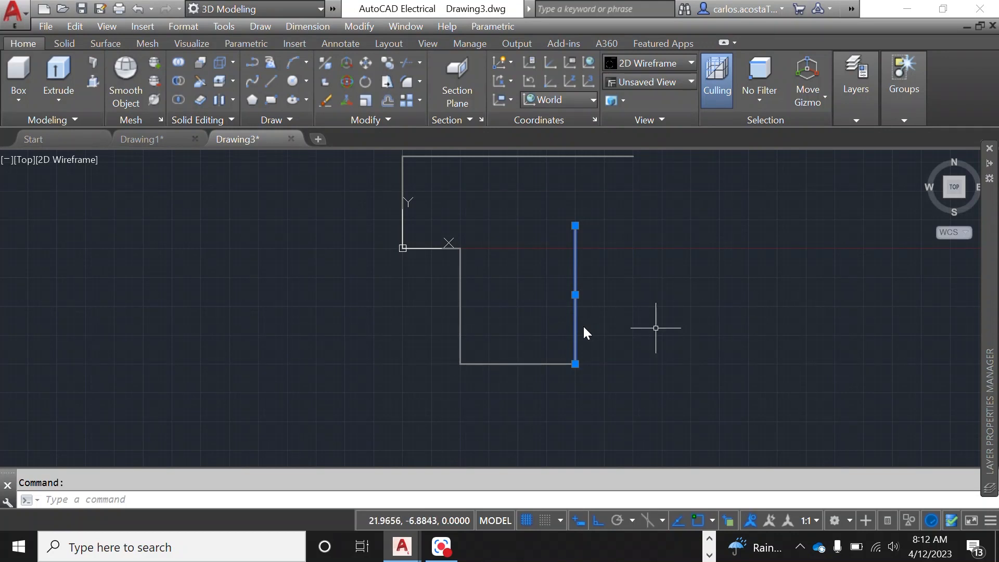
key(Delete)
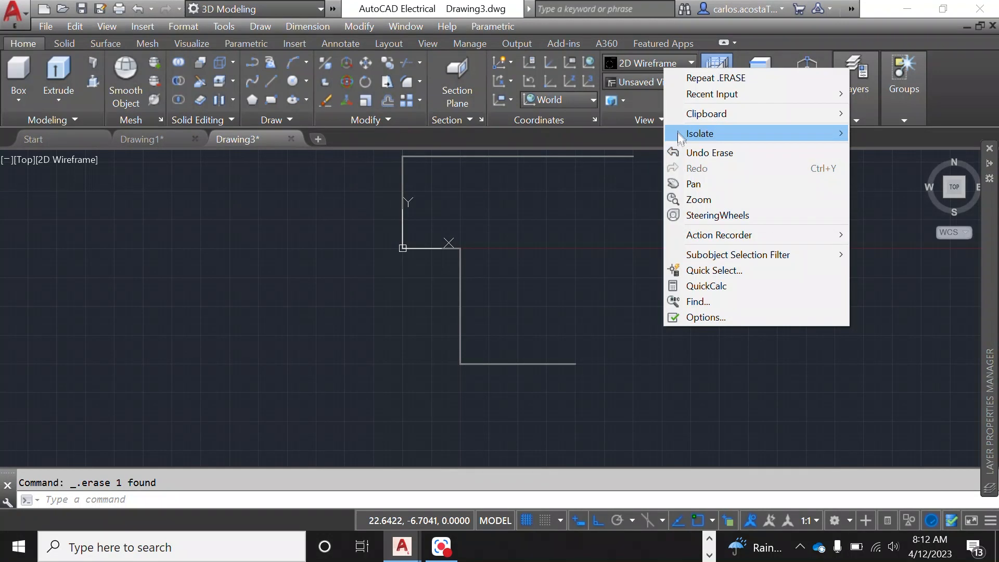
Start a new line at the free endpoint of the lower 10-unit wall and draw it 8 units straight up
mouse_move(805, 93)
click(879, 111)
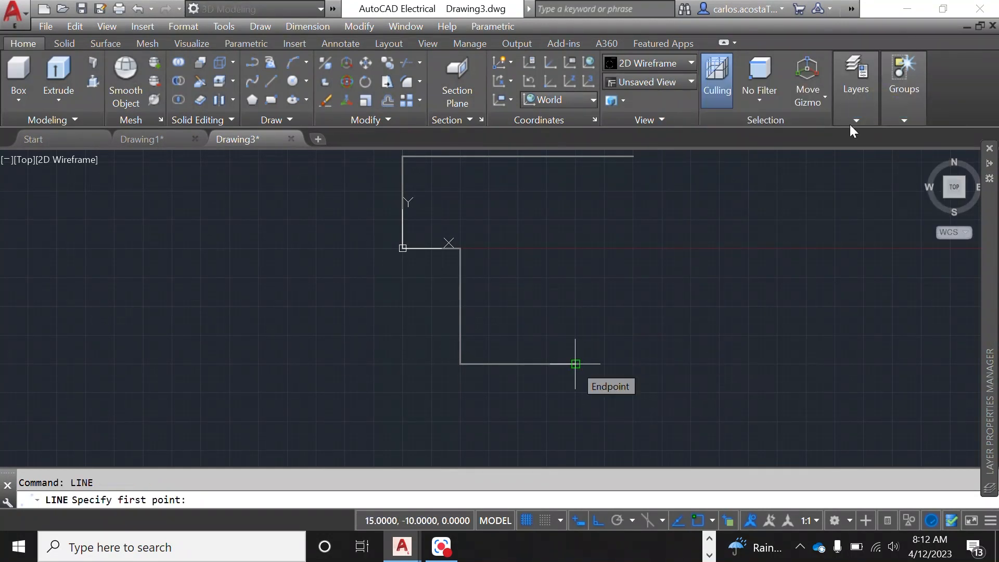
scroll(575, 363, up, 8)
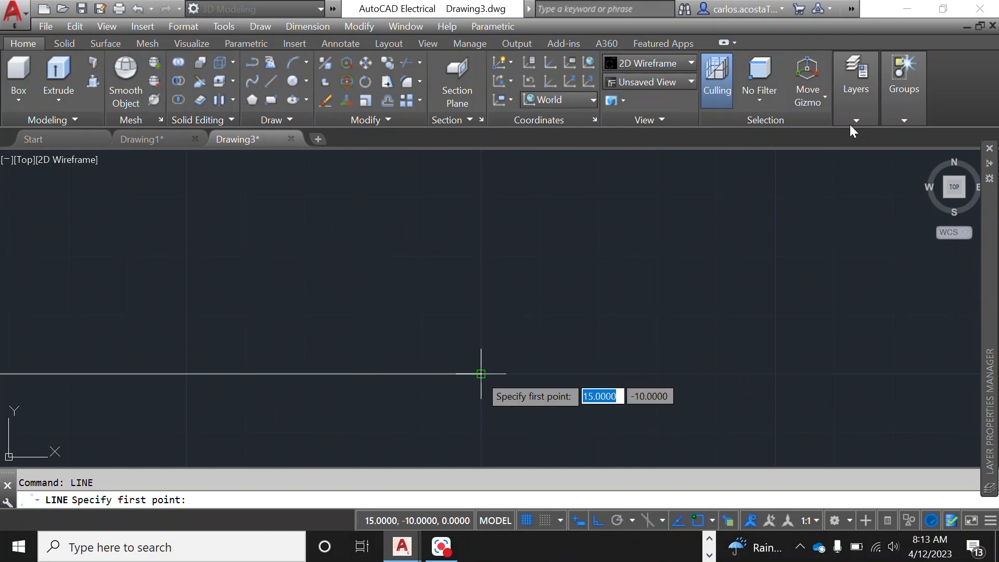
scroll(482, 376, up, 5)
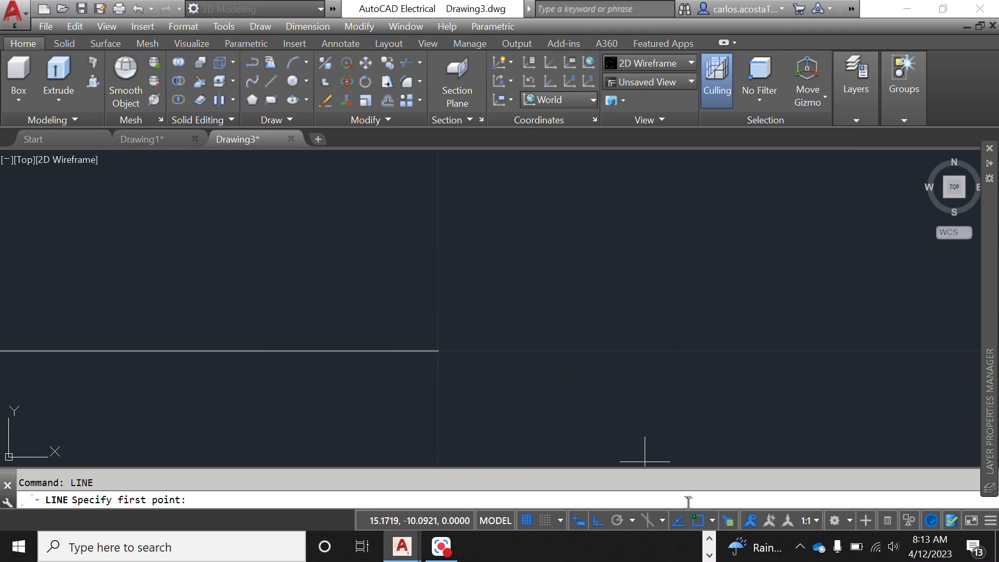
click(712, 520)
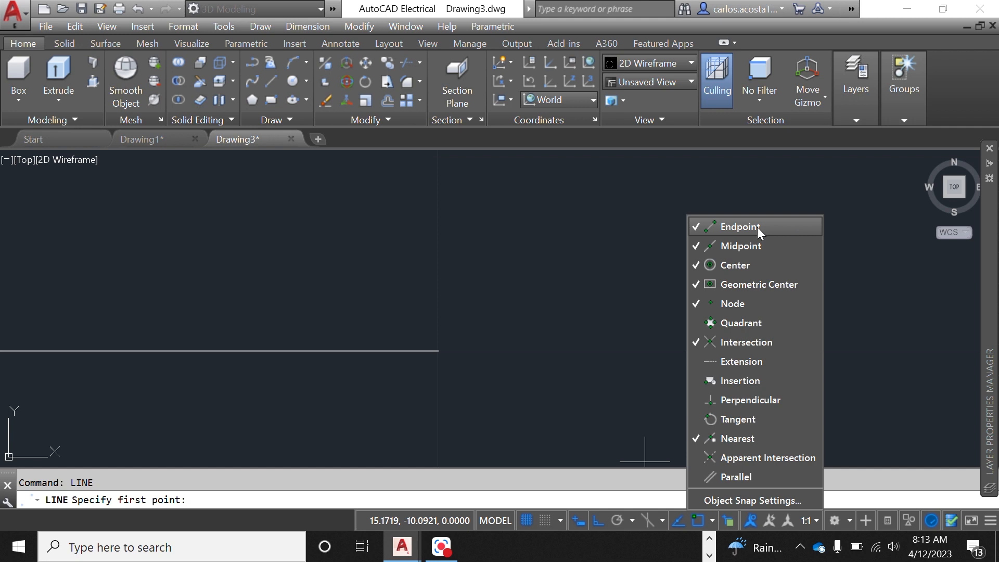
click(714, 522)
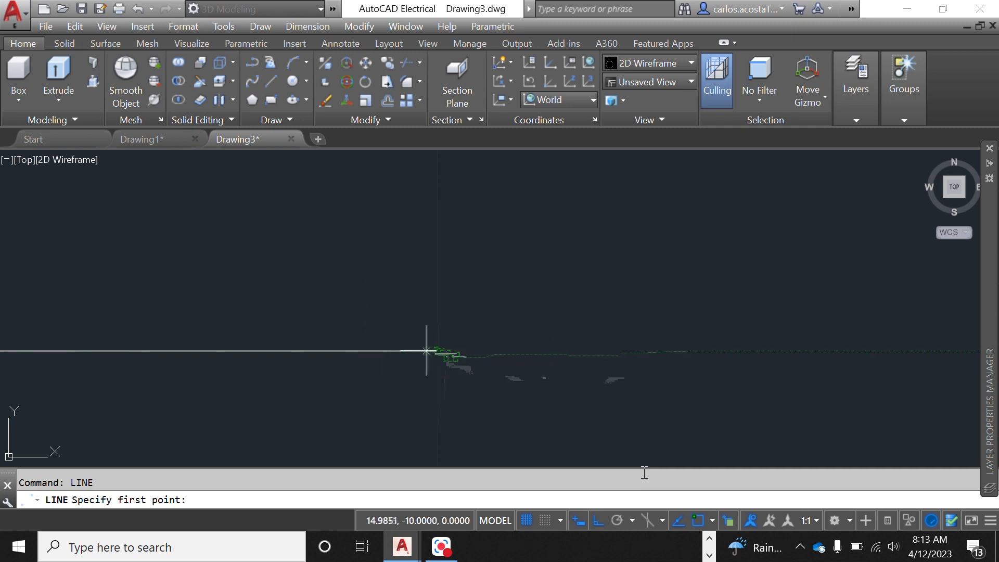
click(439, 345)
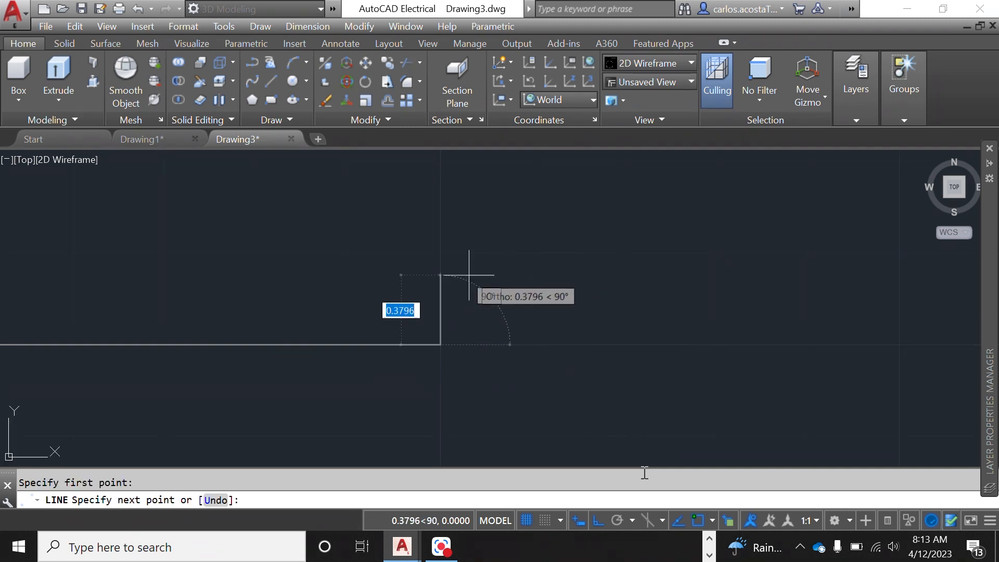
text(8)
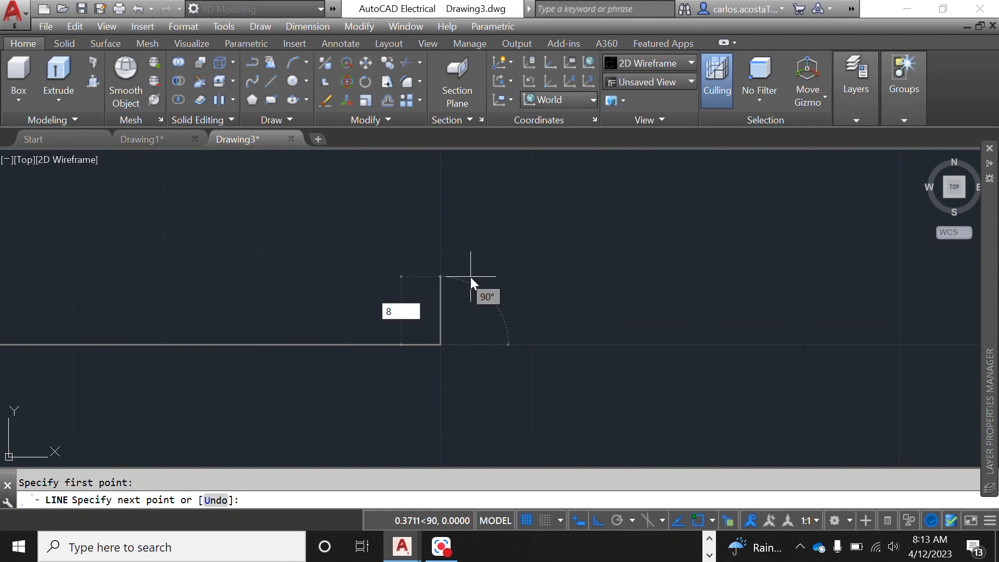
key(Return)
Continue the wall 5 units along positive X to the point aligned vertically with the 20-unit wall's free end
scroll(470, 276, down, 3)
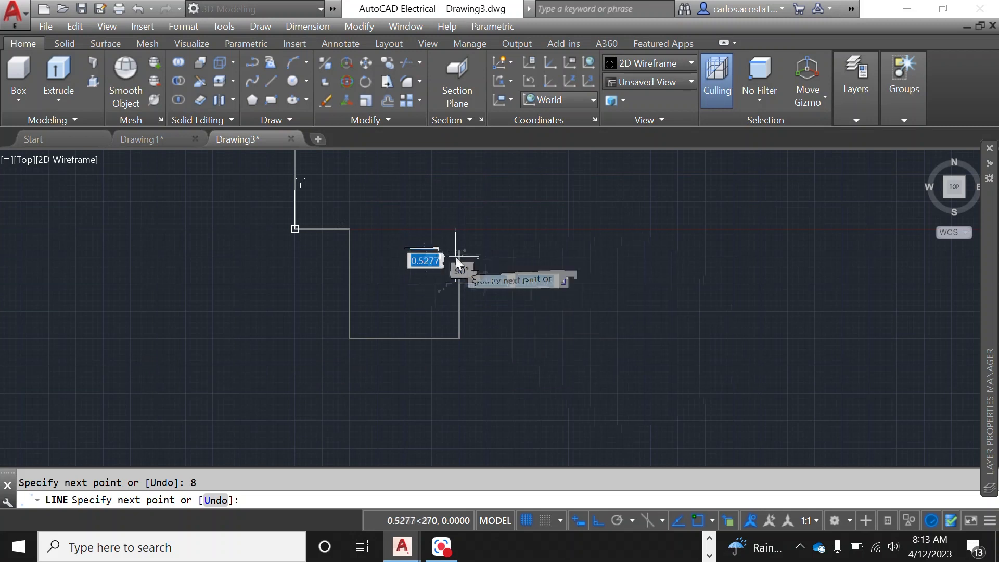
scroll(455, 254, up, 3)
scroll(509, 306, down, 3)
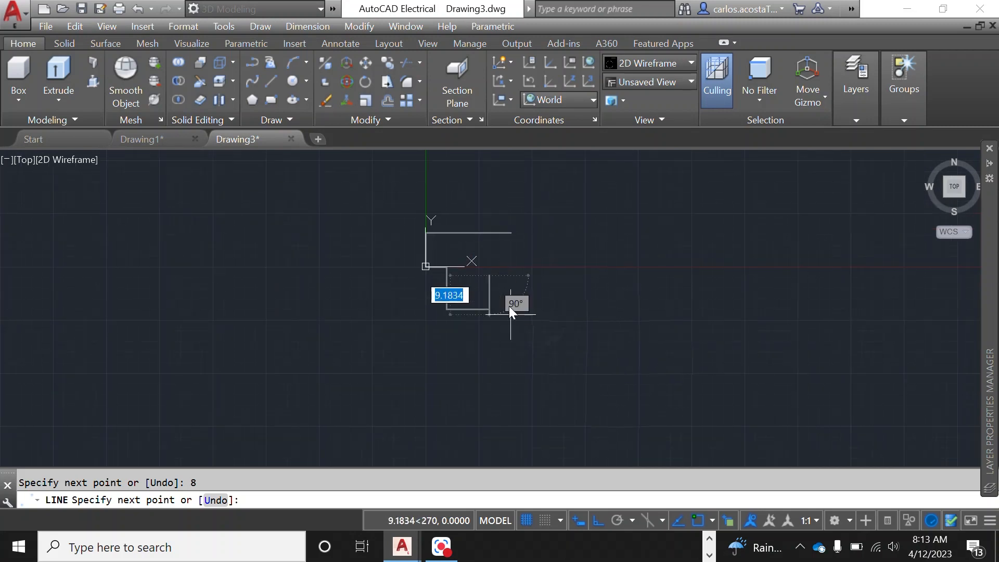
scroll(508, 306, up, 1)
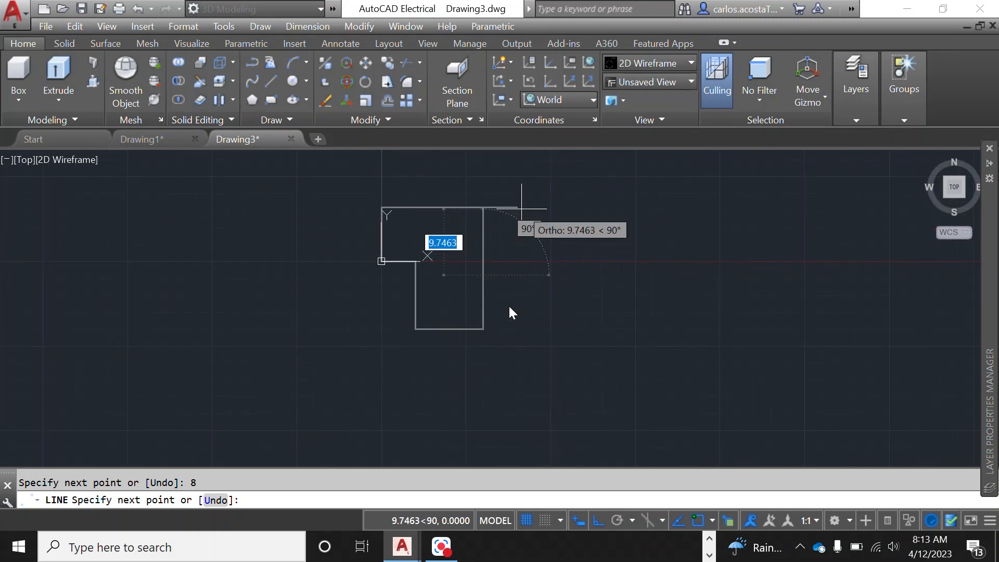
scroll(509, 307, up, 4)
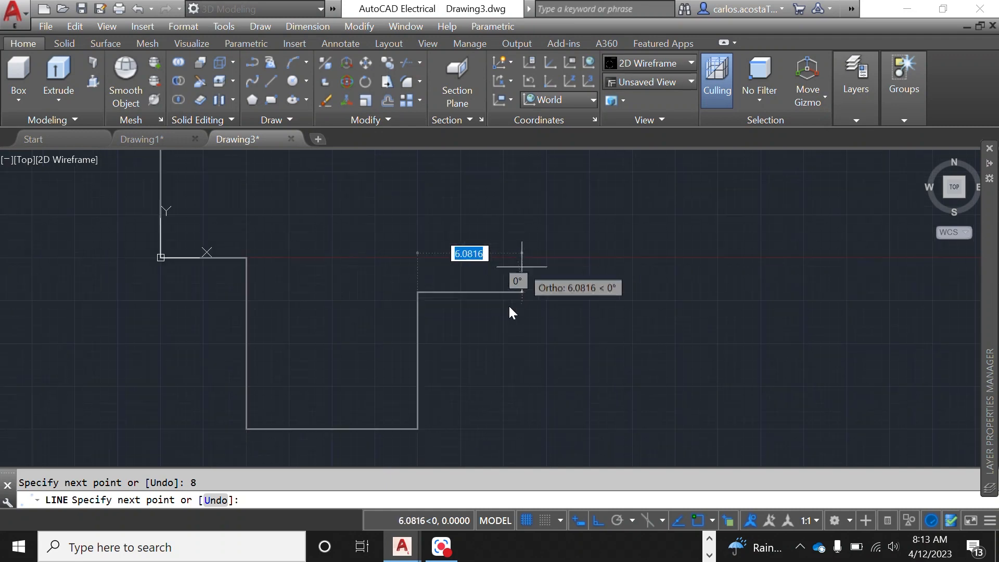
scroll(509, 306, down, 2)
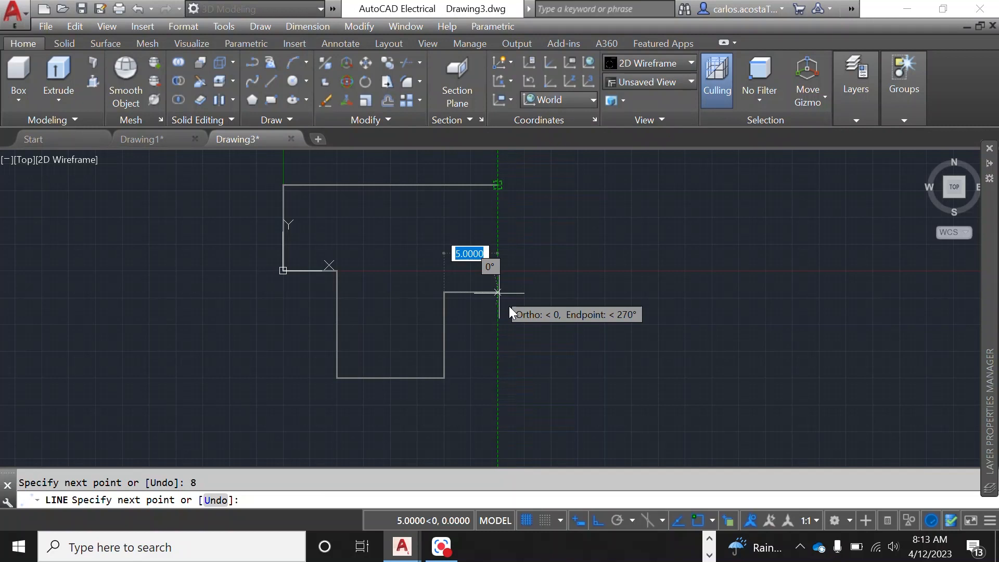
click(497, 292)
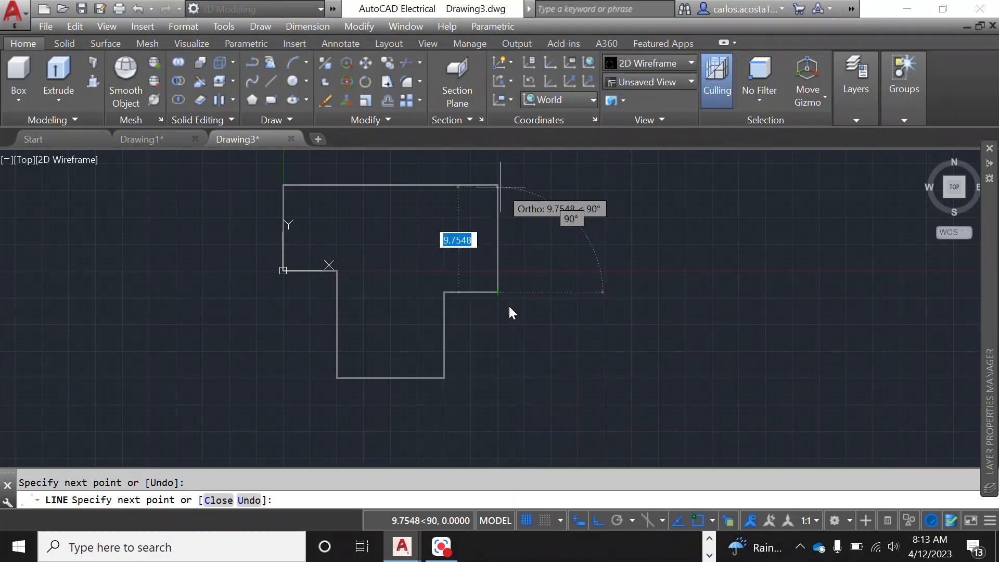
Close the outline with a vertical wall line up to the 20-unit wall's free end and finish the line command
click(499, 186)
right_click(608, 261)
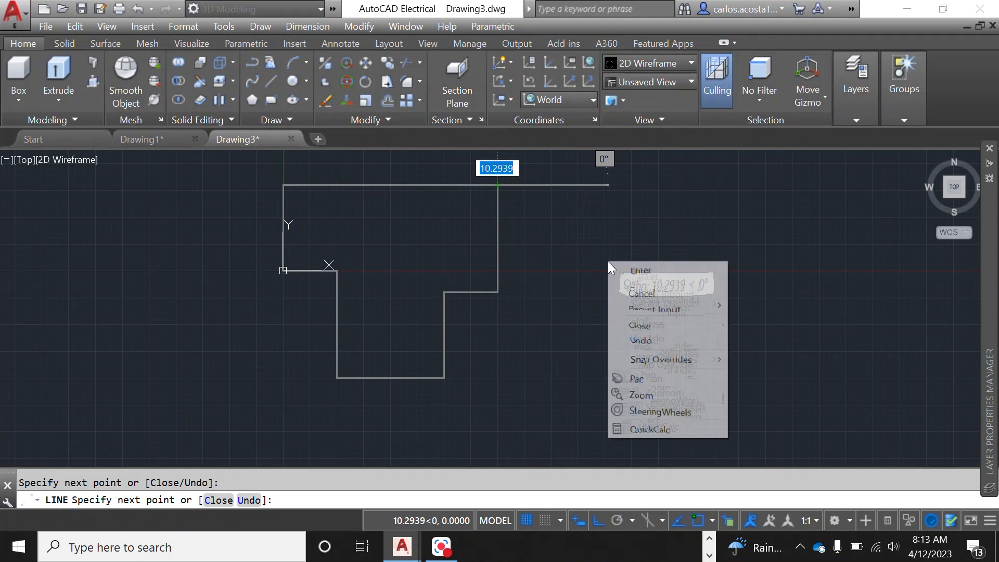
click(633, 270)
Look over the wall outline and switch to the Drawing1 floor plan for reference
scroll(627, 272, down, 2)
scroll(447, 245, up, 4)
scroll(450, 281, up, 2)
scroll(382, 266, down, 4)
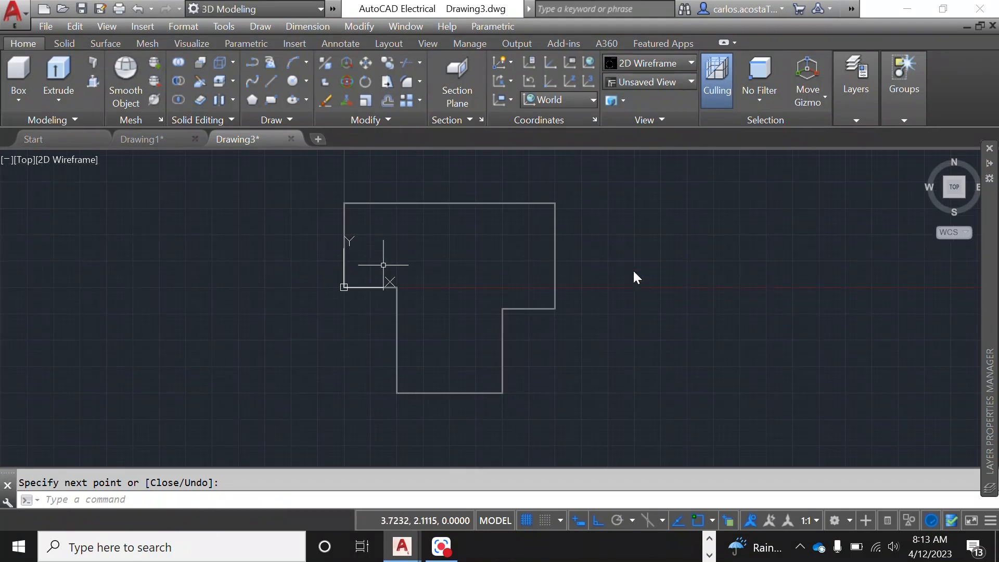
scroll(477, 270, up, 2)
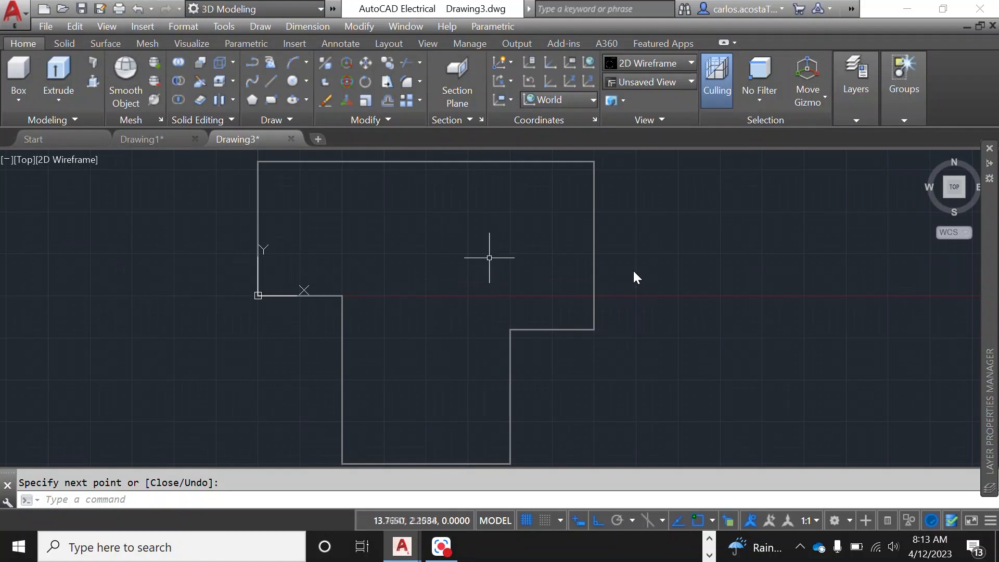
click(169, 138)
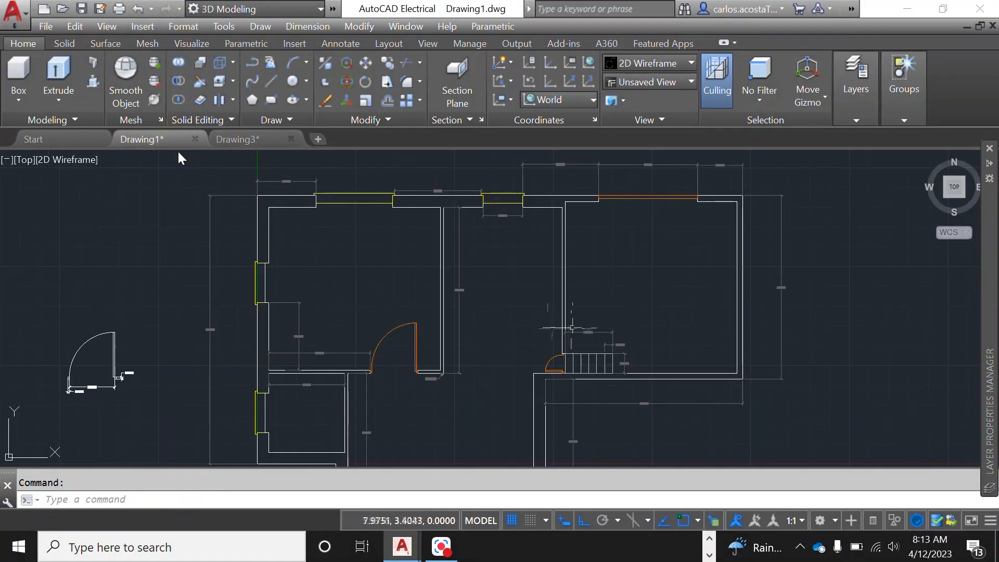
Switch back to Drawing3 and offset the upper section's left outer wall line 0.5 units inward
click(251, 137)
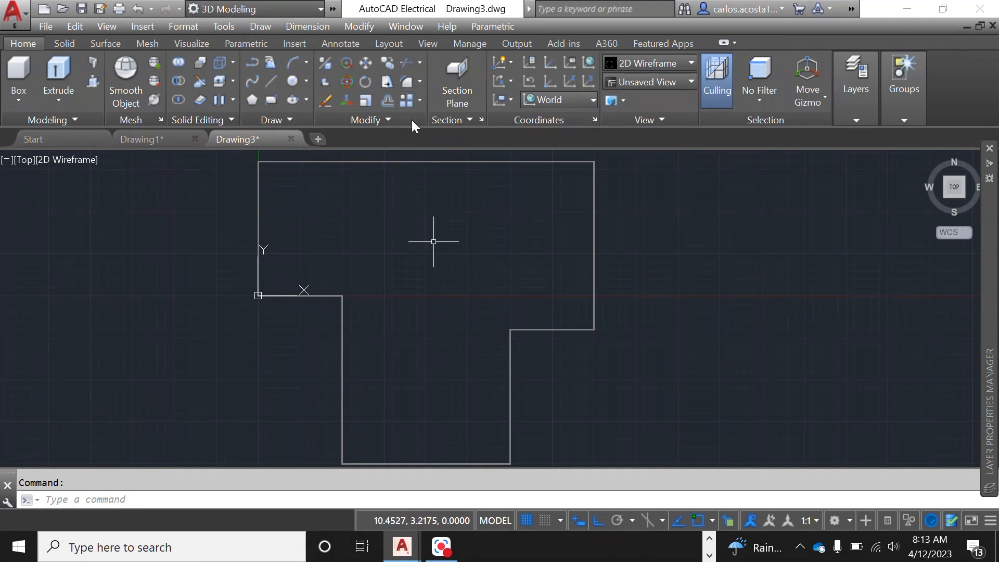
text(off)
key(Return)
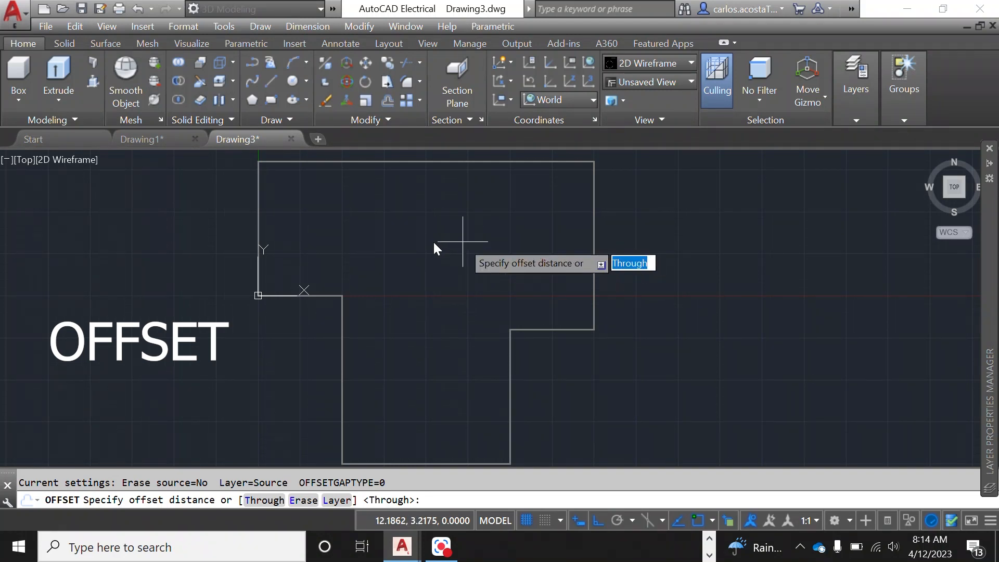
text(0.5)
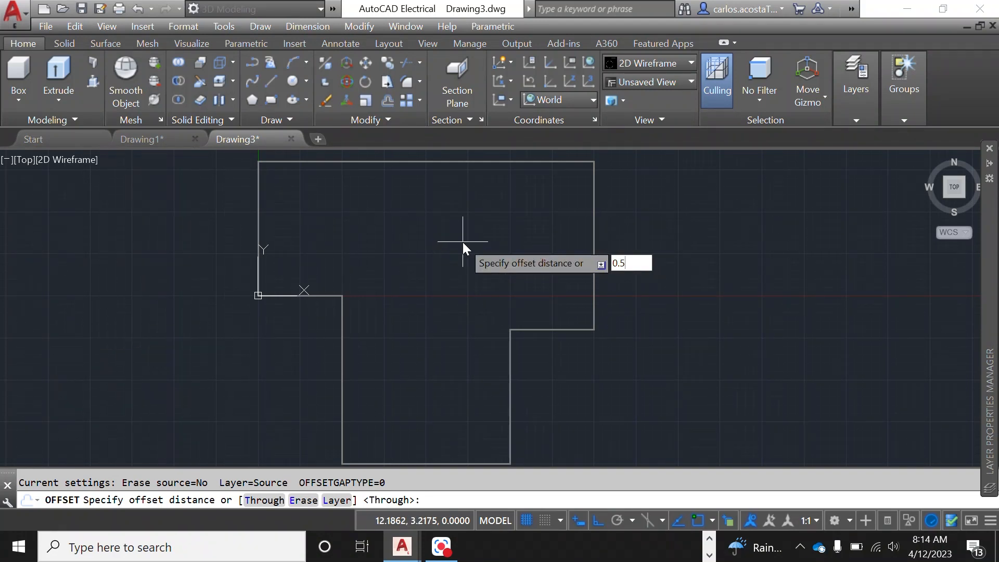
key(Return)
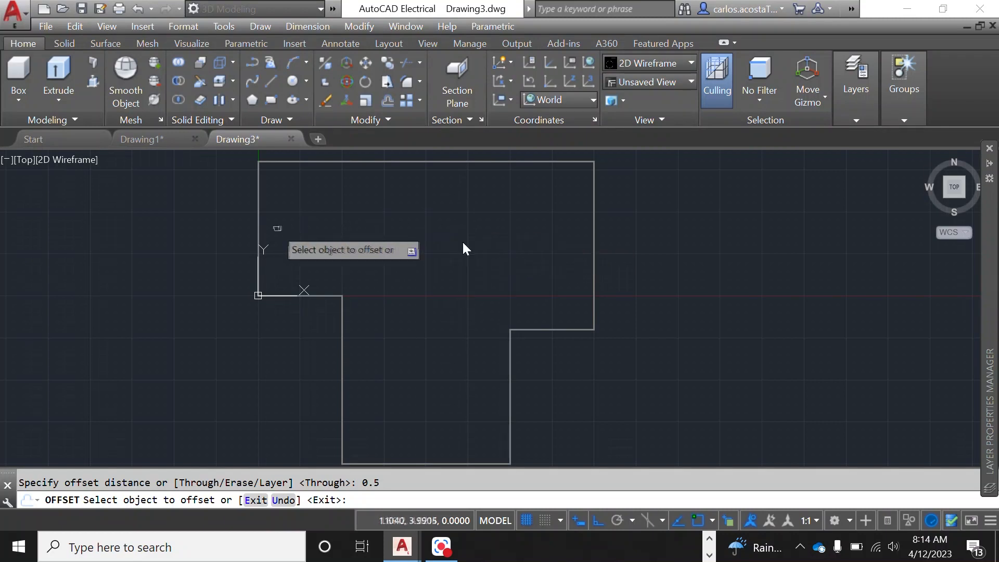
click(258, 229)
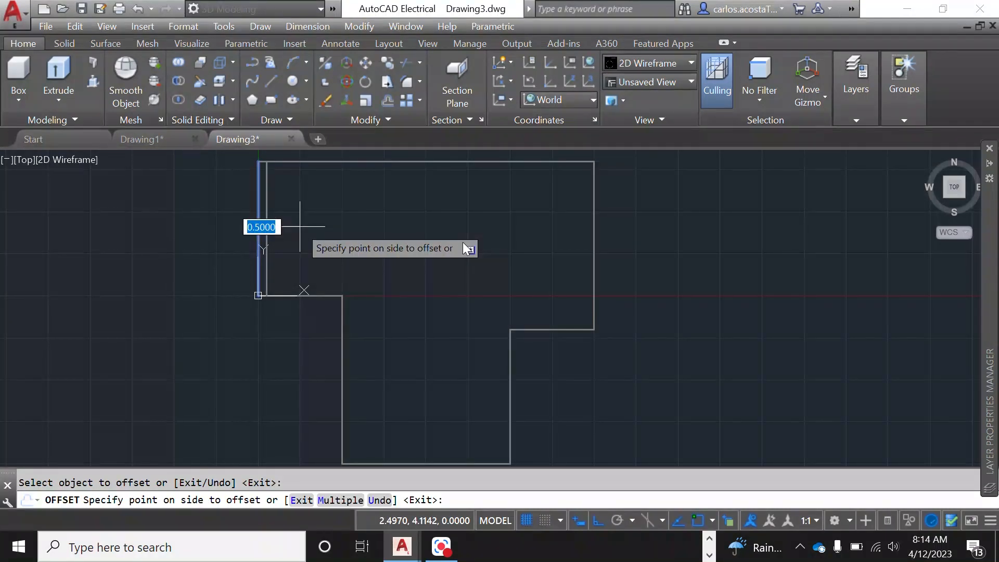
click(466, 249)
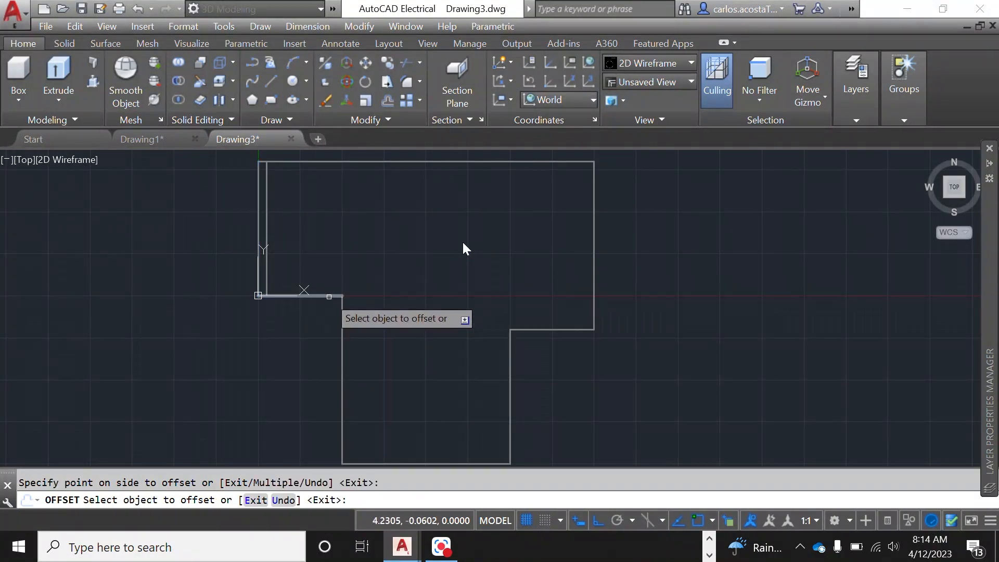
Offset the 5-unit wall starting at the origin and the vertical wall descending from it 0.5 units inward
click(329, 296)
click(330, 265)
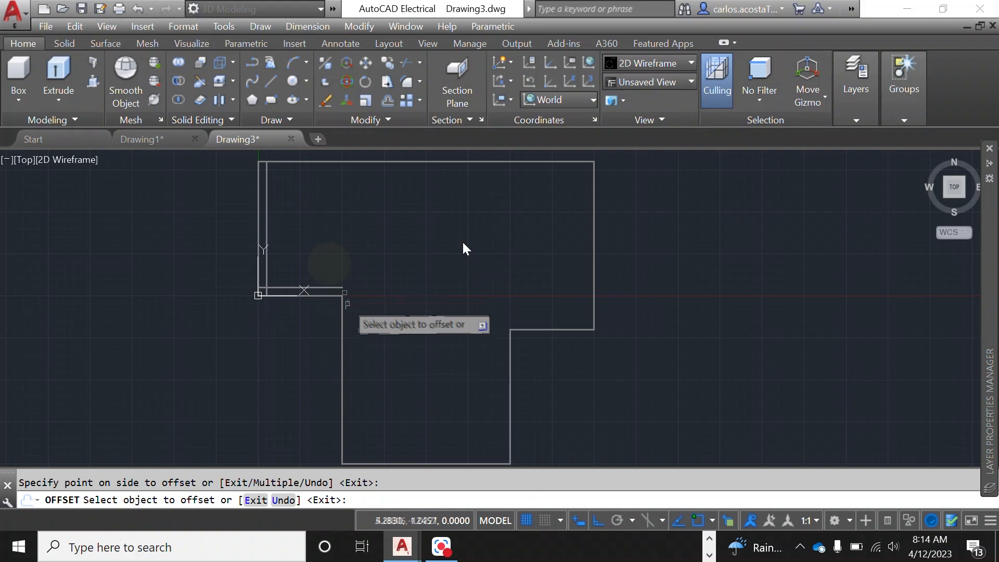
click(343, 326)
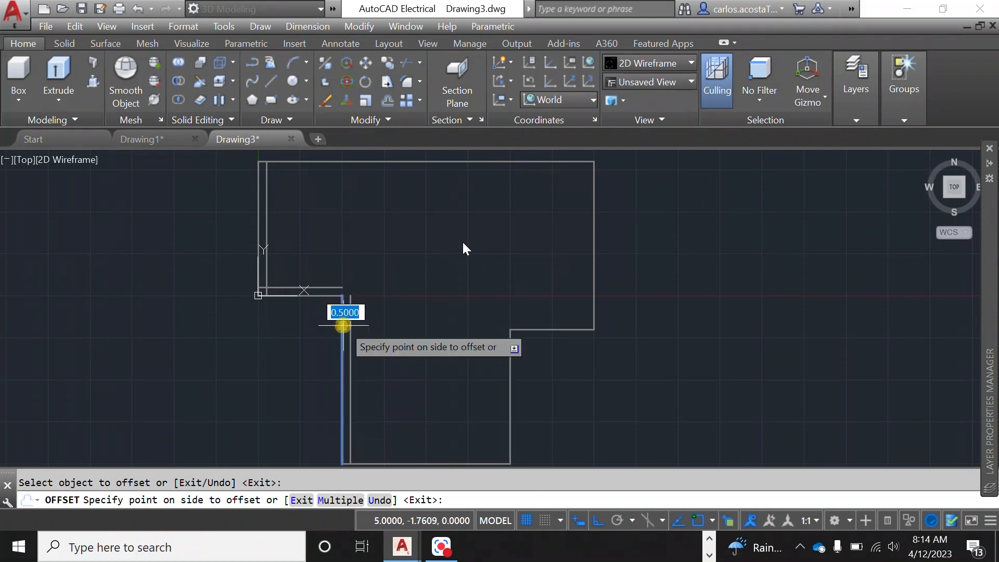
click(359, 326)
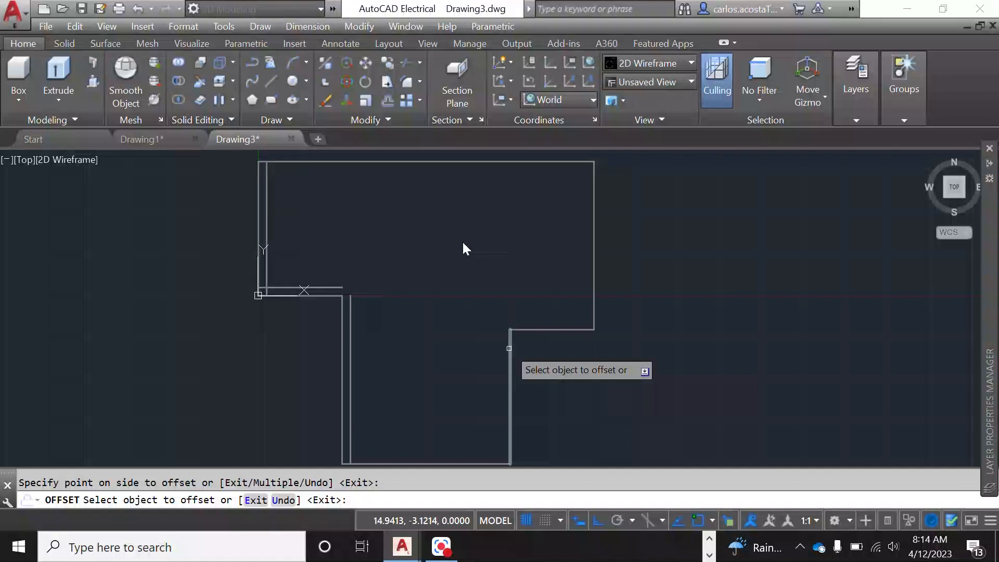
Offset the lower section's right vertical wall and its bottom wall 0.5 units inward
click(509, 348)
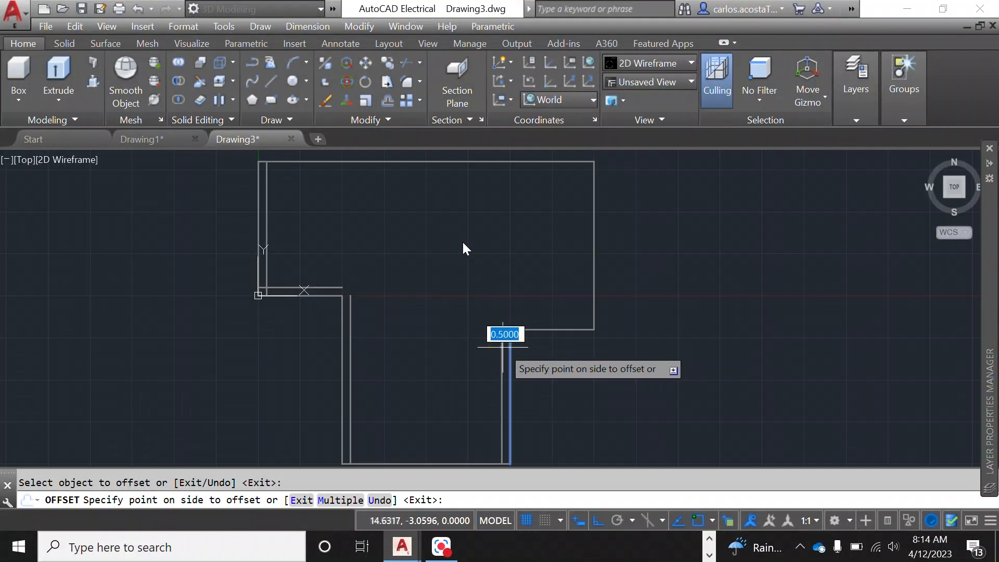
click(495, 347)
scroll(468, 346, down, 4)
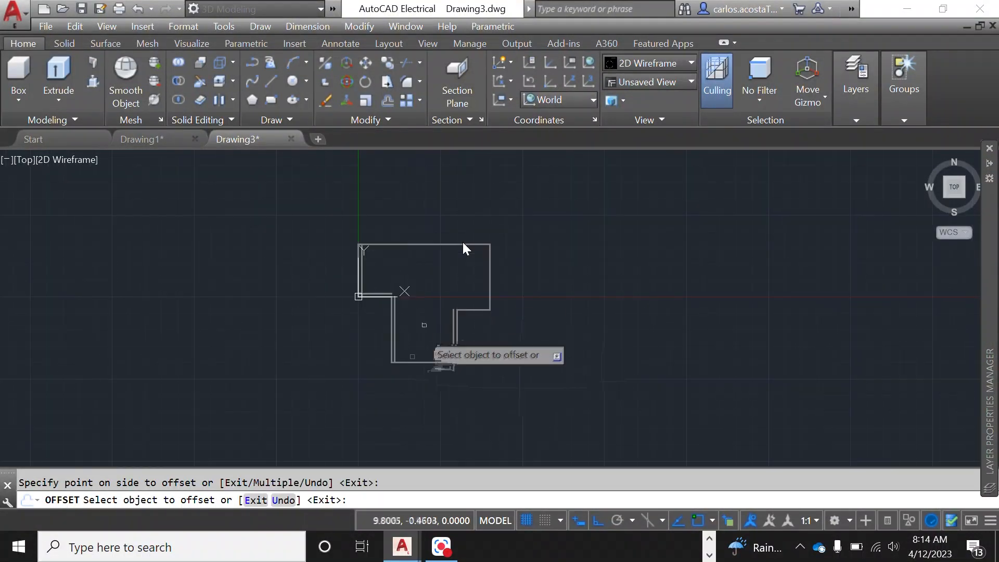
scroll(519, 361, up, 2)
click(466, 333)
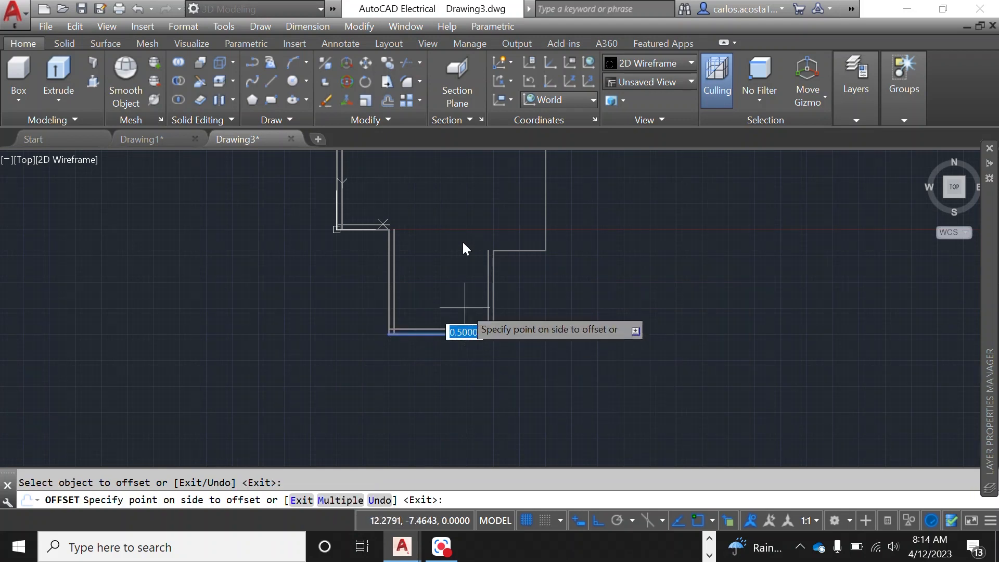
click(462, 310)
Offset the right-hand horizontal step wall, the long right wall and the top wall 0.5 units inward, and end the Offset command
scroll(462, 323, down, 3)
scroll(468, 364, up, 5)
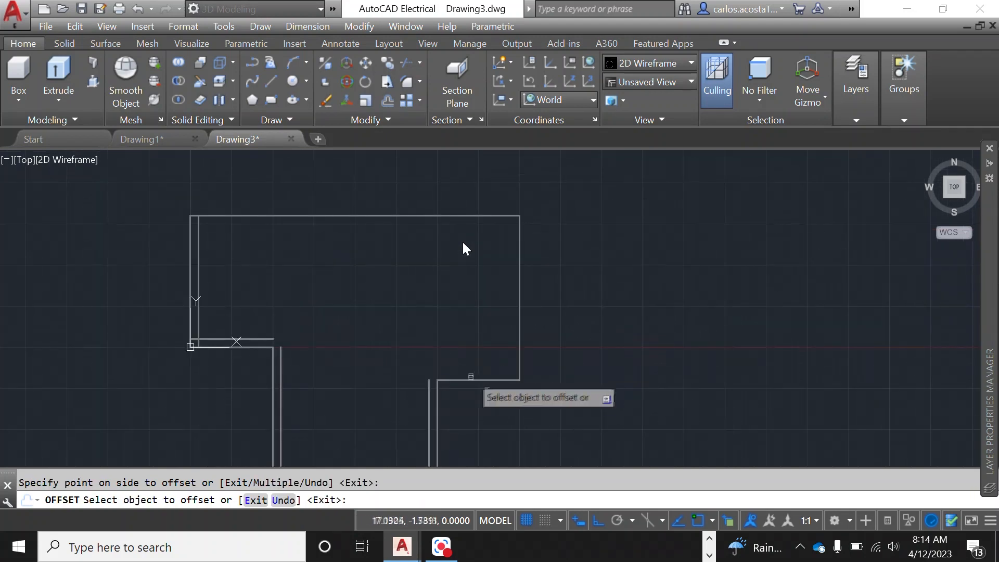
click(471, 380)
click(469, 350)
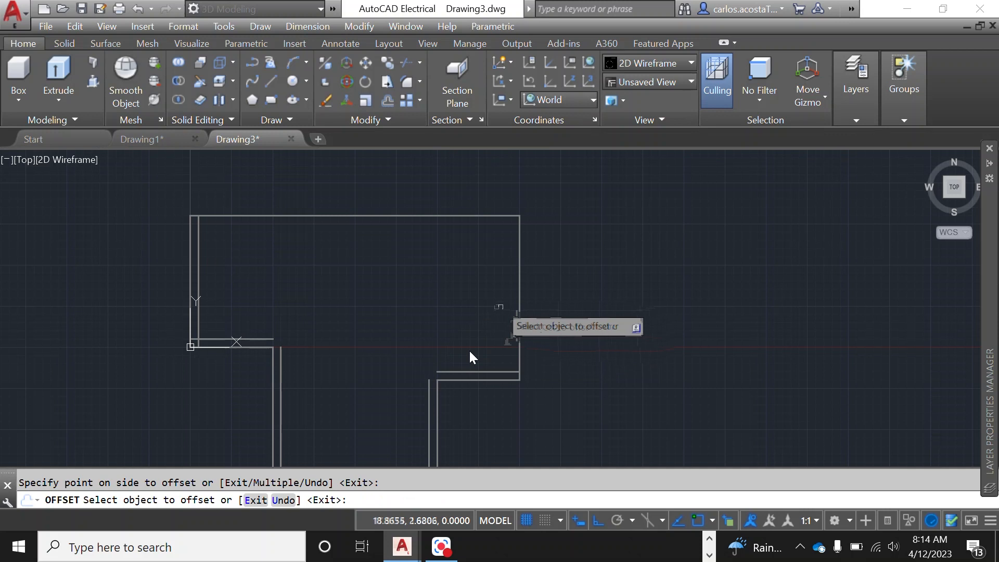
click(519, 298)
click(453, 292)
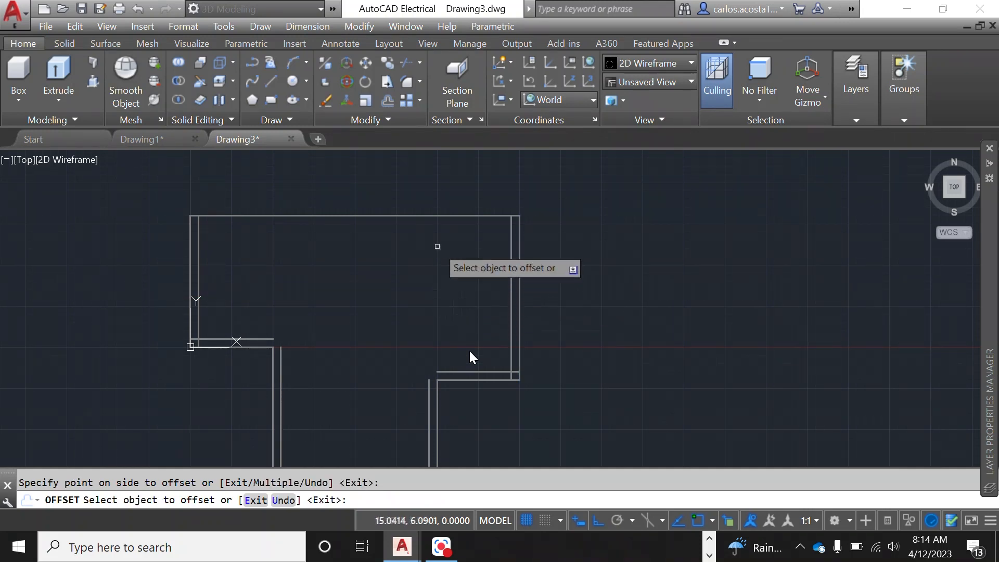
click(431, 217)
click(424, 263)
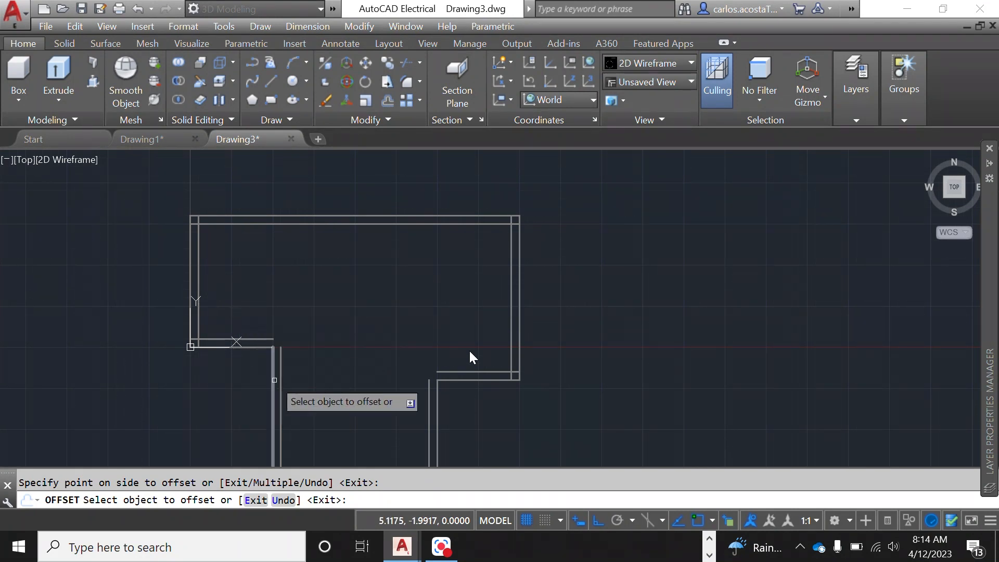
scroll(276, 379, up, 4)
scroll(292, 354, down, 2)
scroll(277, 337, up, 4)
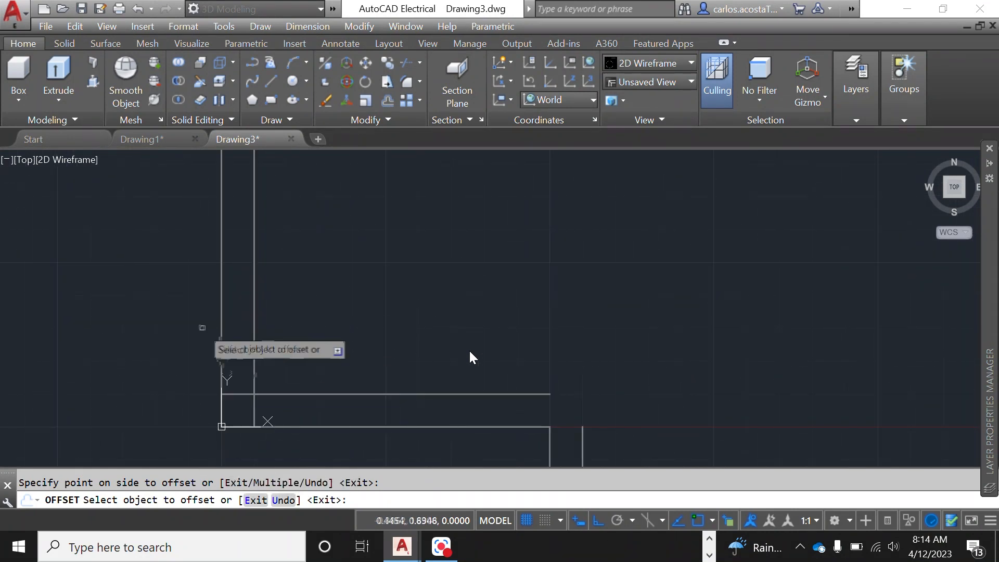
scroll(430, 347, down, 2)
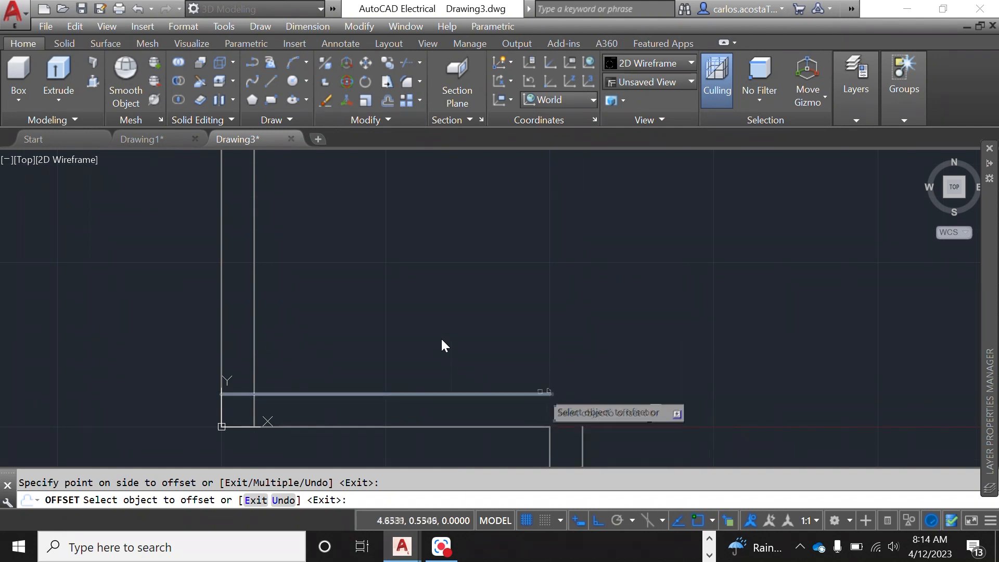
scroll(430, 347, up, 5)
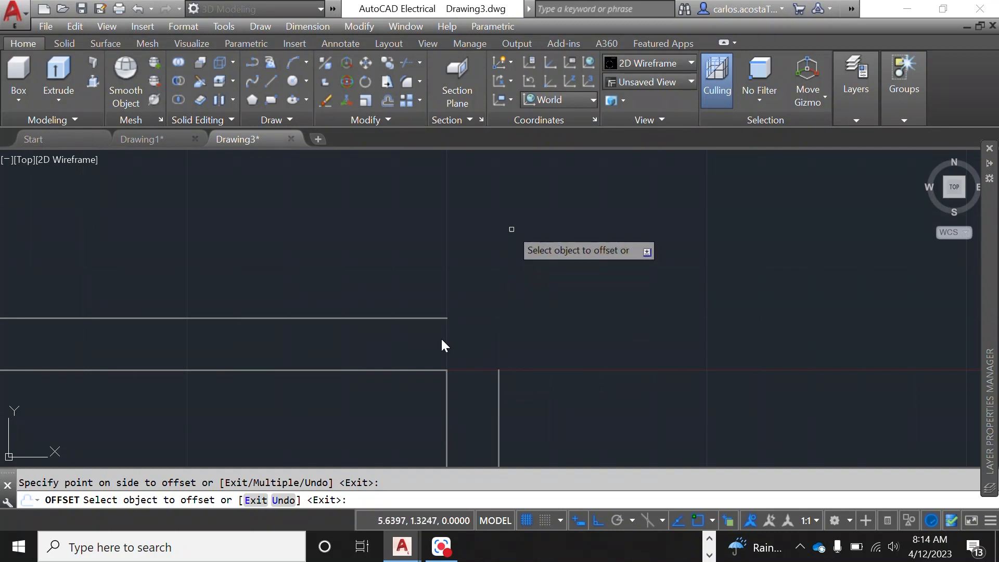
right_click(490, 215)
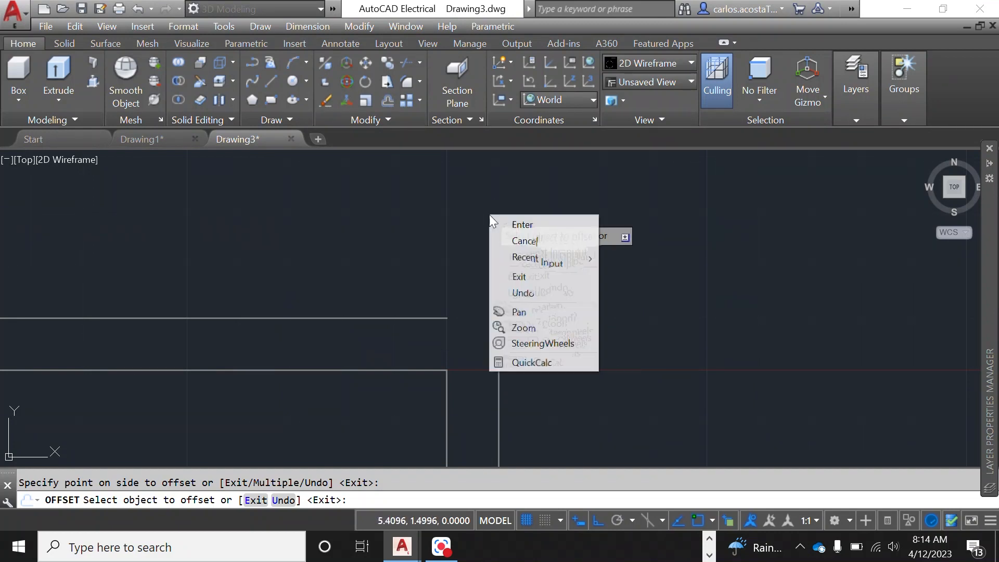
click(546, 223)
Fillet the inner lines of the left step and the lower section's left wall into a sharp corner
text(fil)
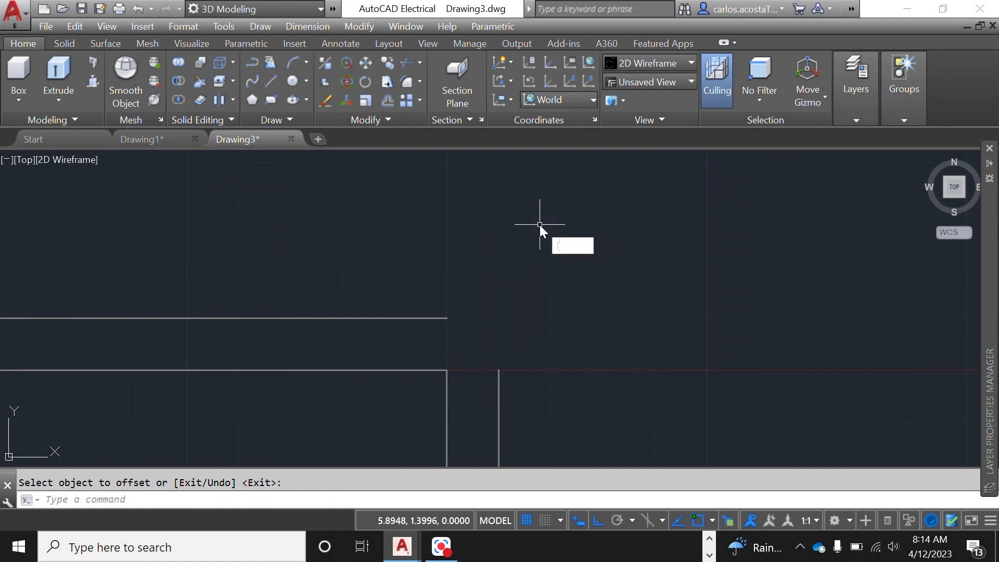
key(Down)
key(Return)
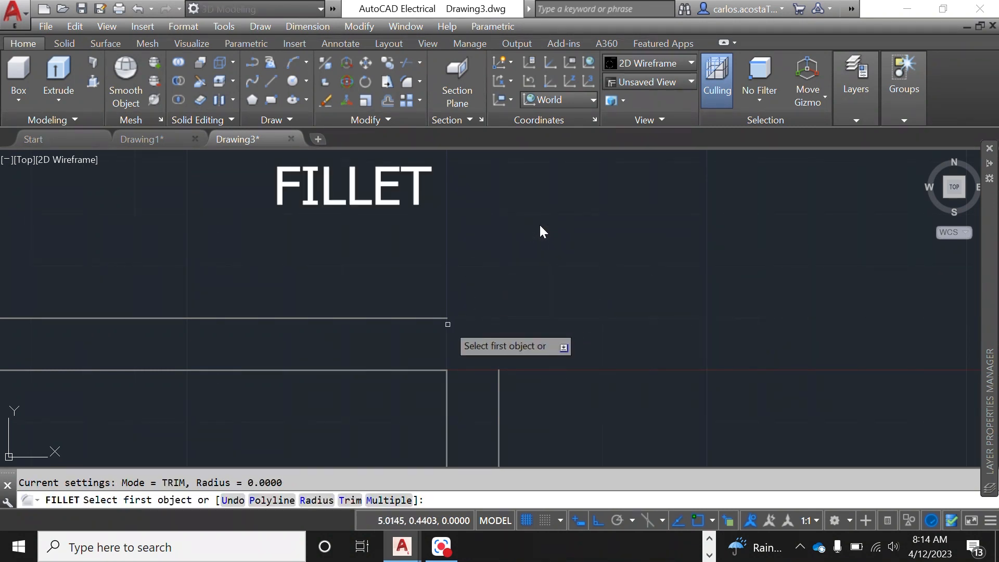
click(443, 318)
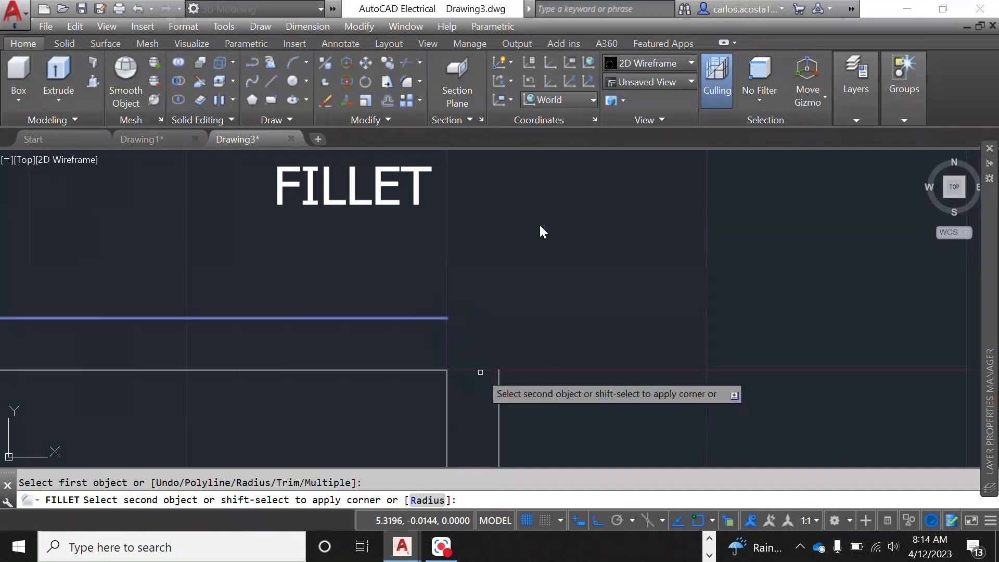
click(500, 382)
Repeat Fillet to join the inner lines of the right step and the lower section's right wall in a sharp corner
right_click(565, 257)
click(661, 268)
scroll(652, 267, up, 3)
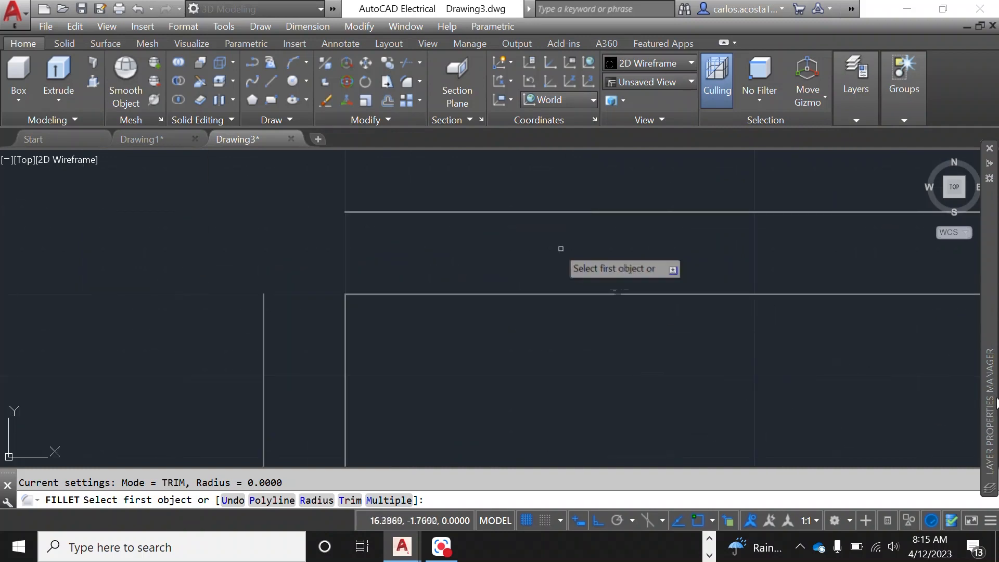
click(544, 212)
click(263, 331)
right_click(472, 349)
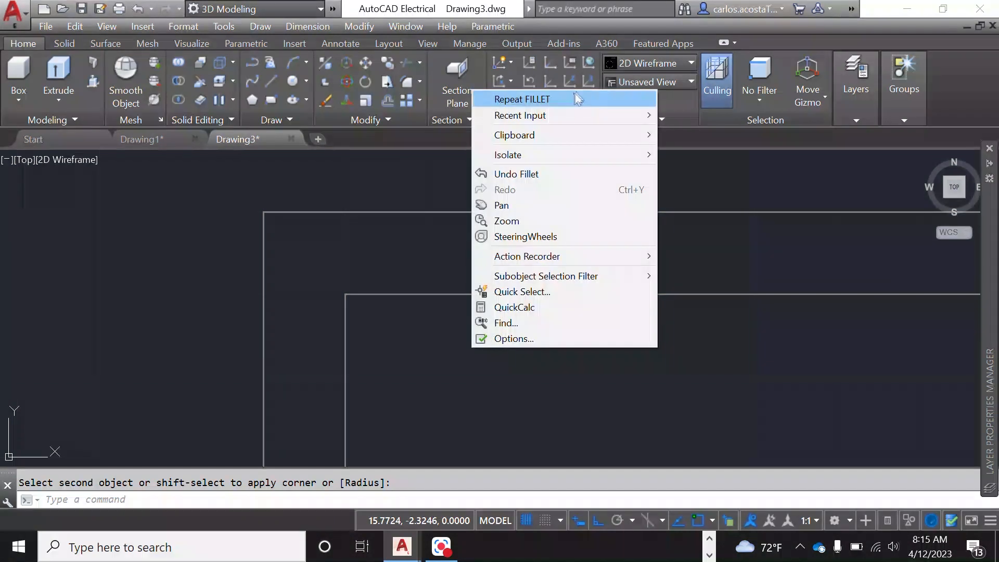
click(431, 392)
click(430, 390)
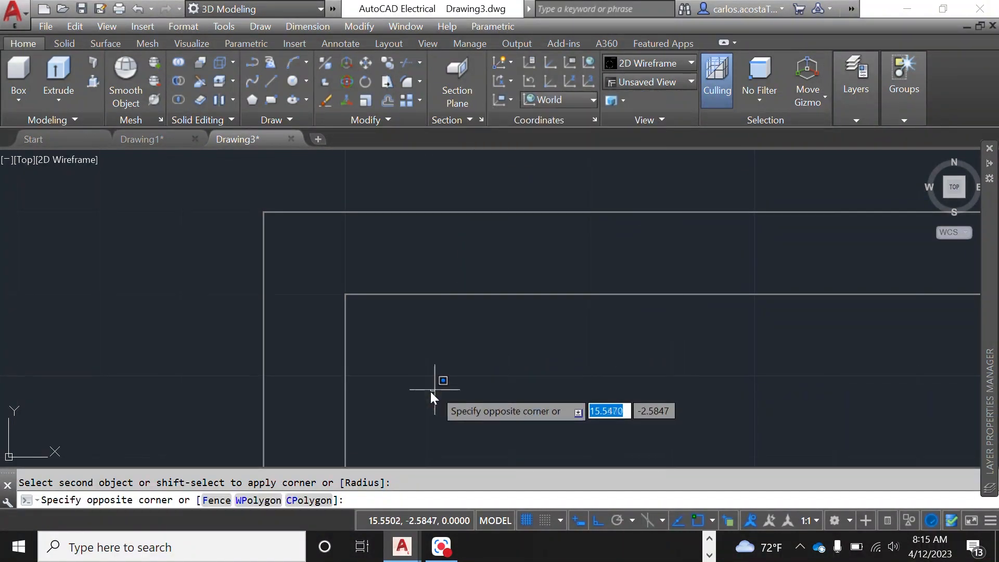
right_click(450, 383)
key(Escape)
key(Escape)
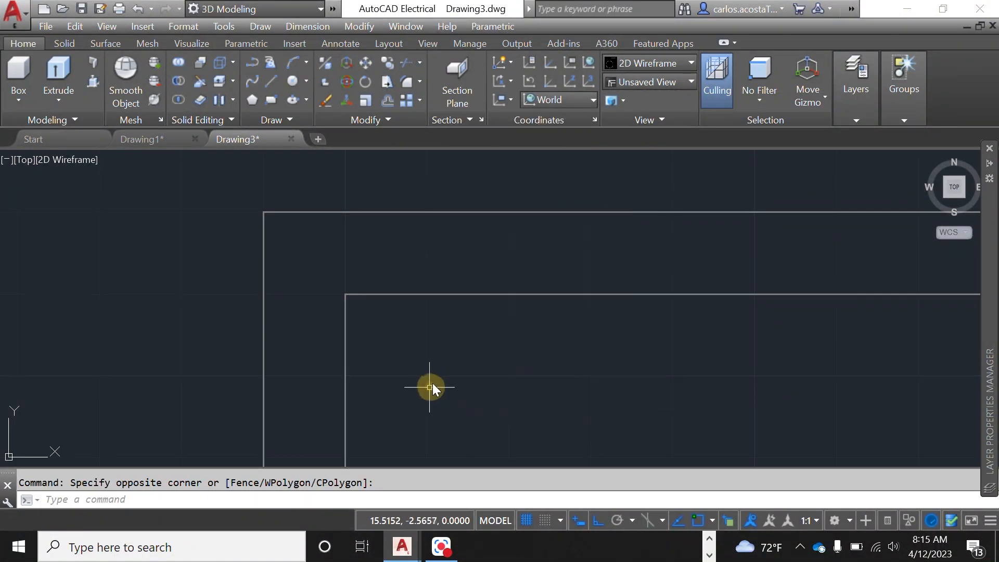
Examine the double-line outer walls and their corners around the whole outline
scroll(572, 350, down, 3)
scroll(500, 367, down, 5)
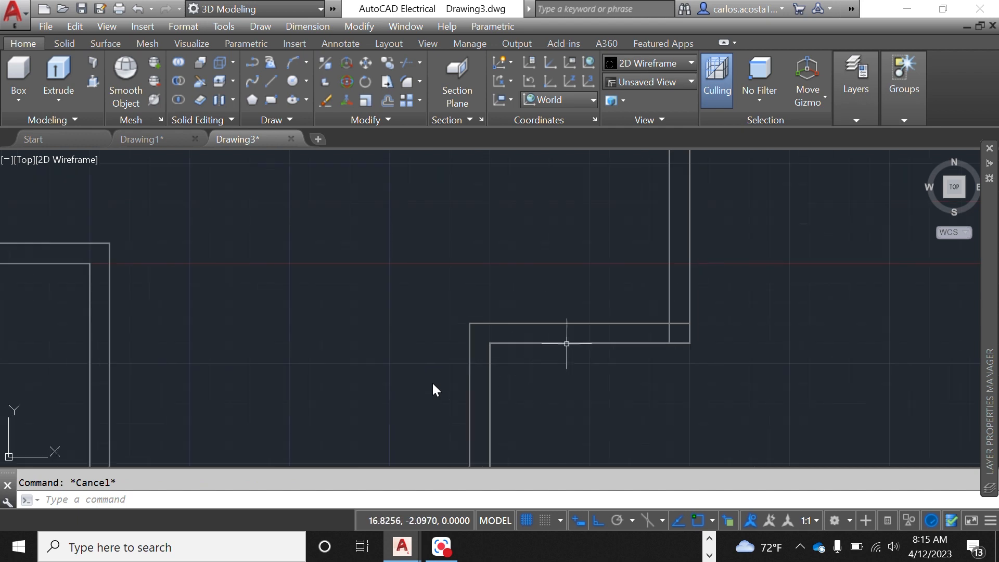
scroll(290, 363, up, 2)
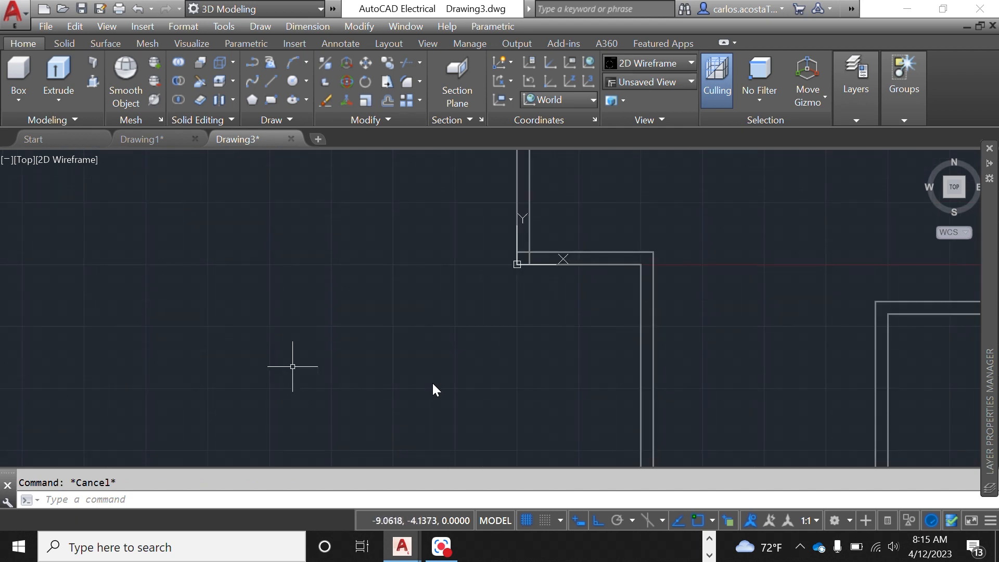
scroll(215, 359, down, 2)
scroll(786, 341, up, 2)
scroll(773, 346, down, 2)
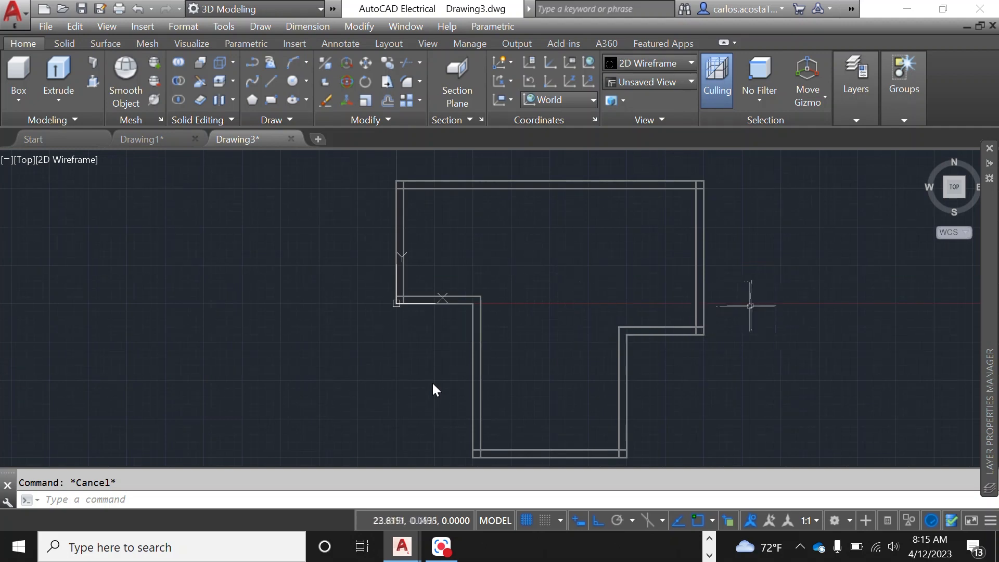
scroll(722, 242, up, 2)
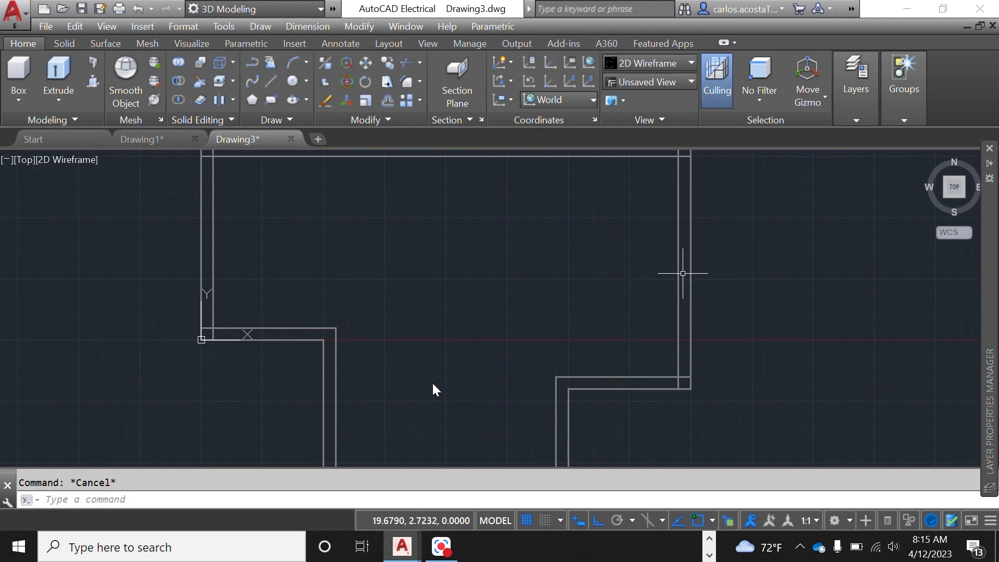
scroll(707, 290, up, 1)
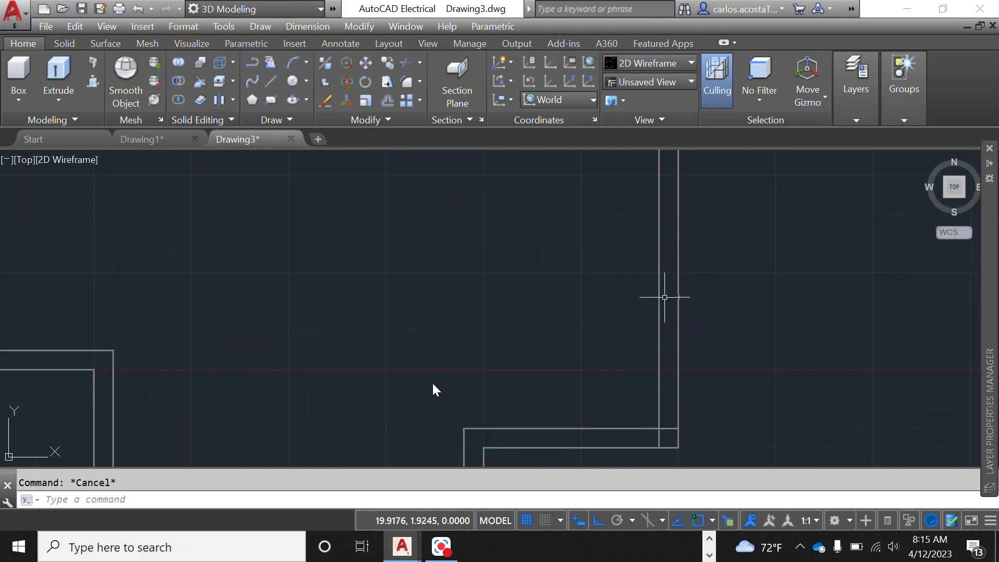
scroll(395, 302, down, 2)
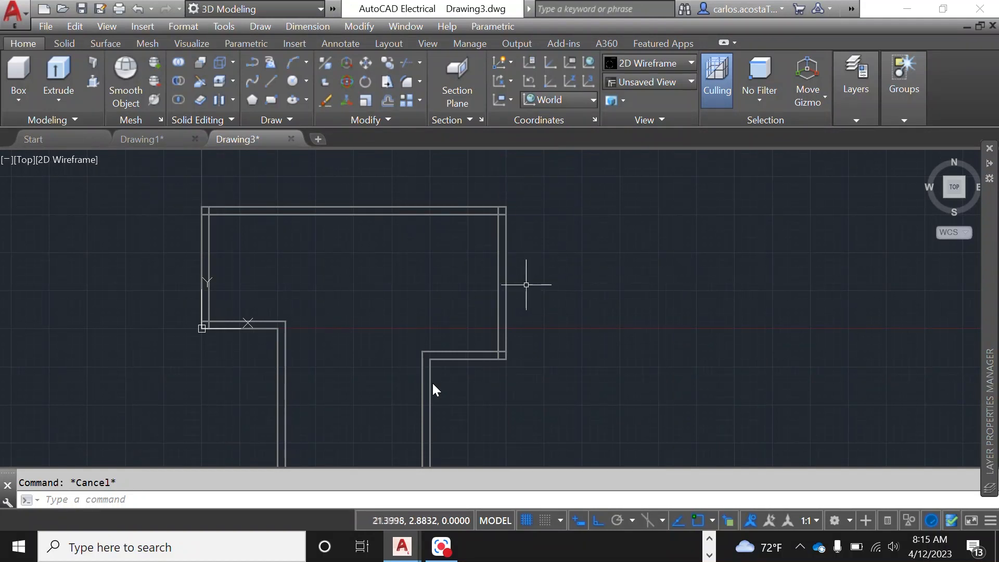
scroll(359, 295, up, 2)
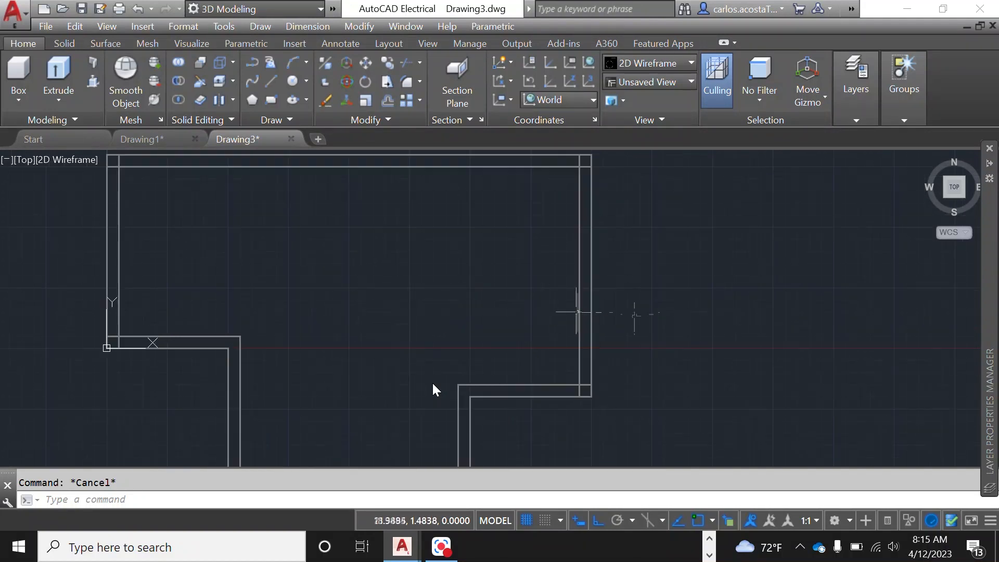
Offset the outer line of the long right wall 5 units inward
click(591, 311)
text(of)
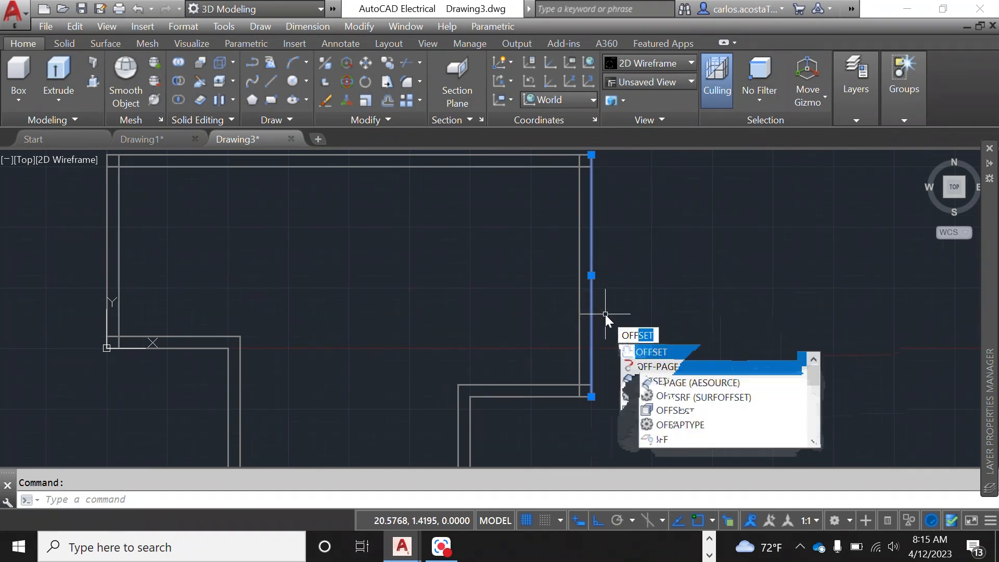
key(Return)
scroll(605, 314, up, 3)
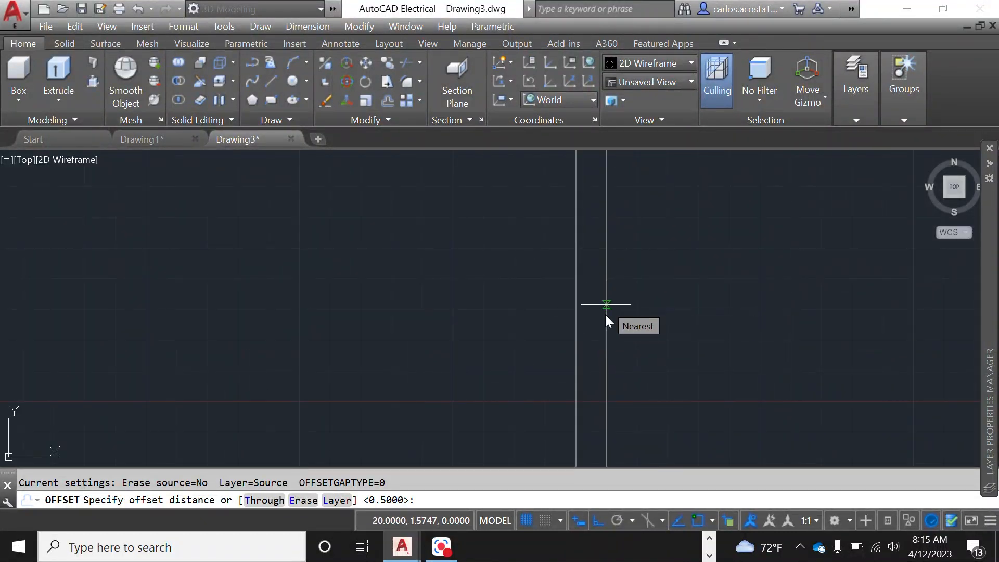
text(5)
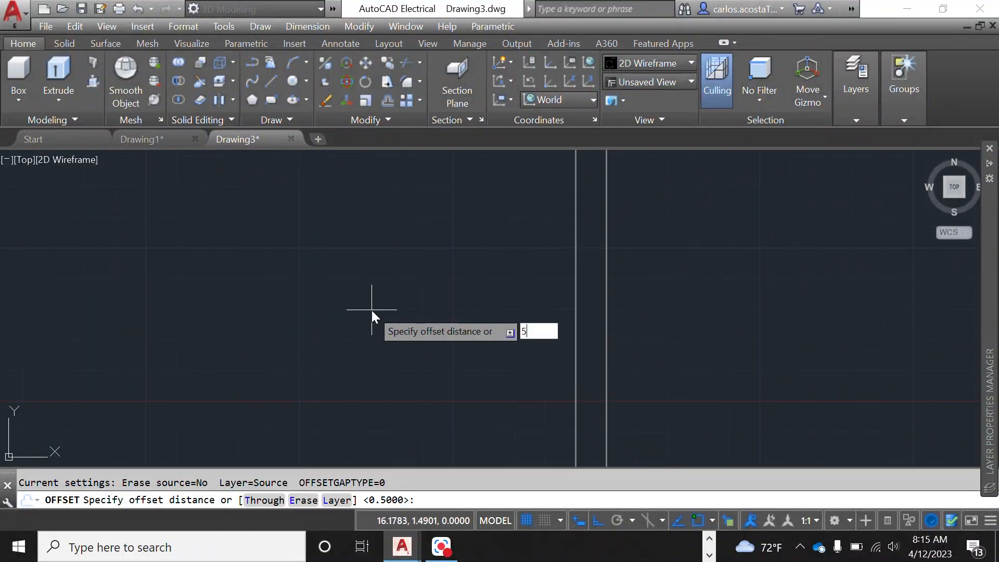
key(Return)
click(606, 317)
click(373, 311)
Offset the inner lines of the upper left wall and the bottom wall 5 units into the plan, and end the Offset command
scroll(397, 290, down, 2)
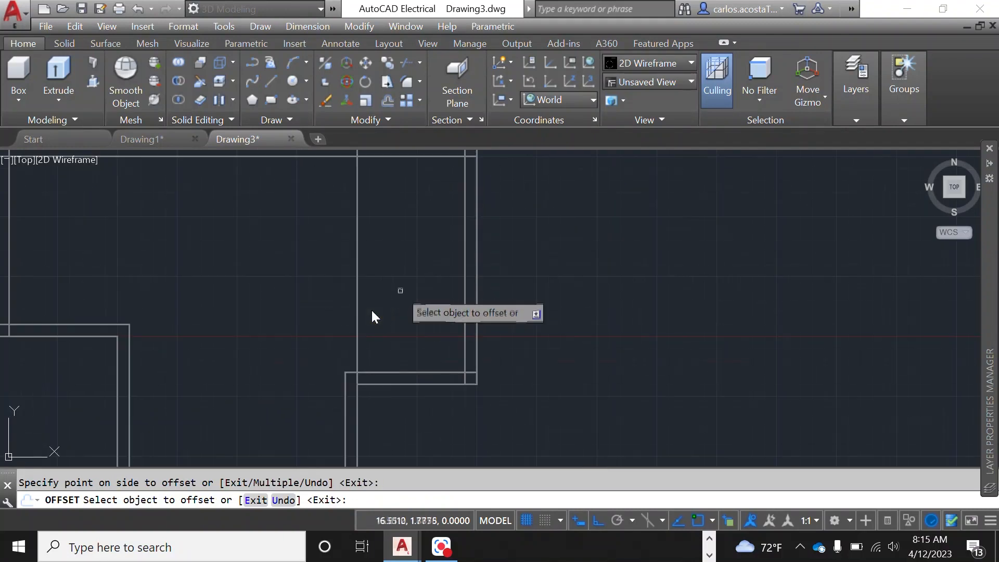
scroll(598, 276, down, 2)
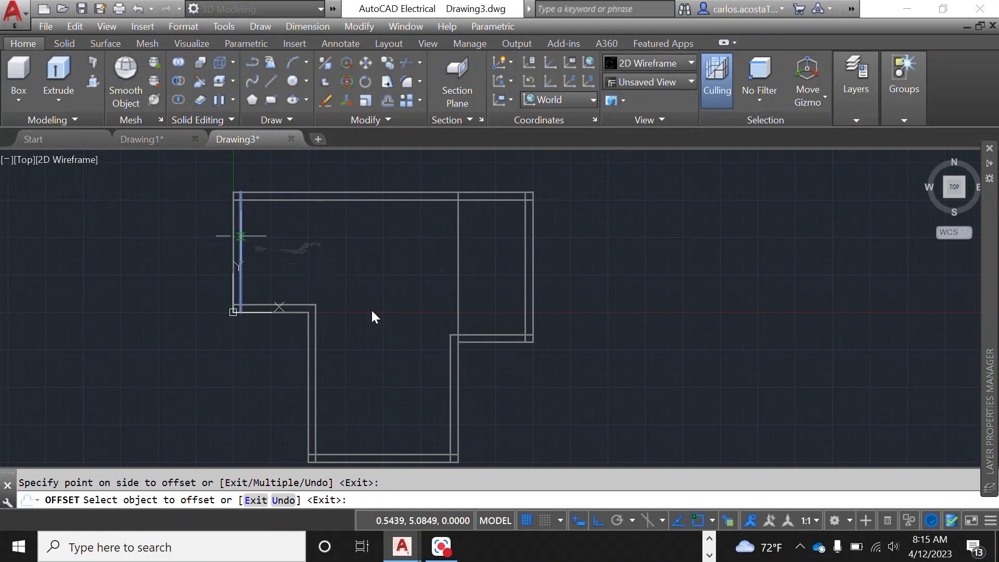
click(241, 237)
click(310, 242)
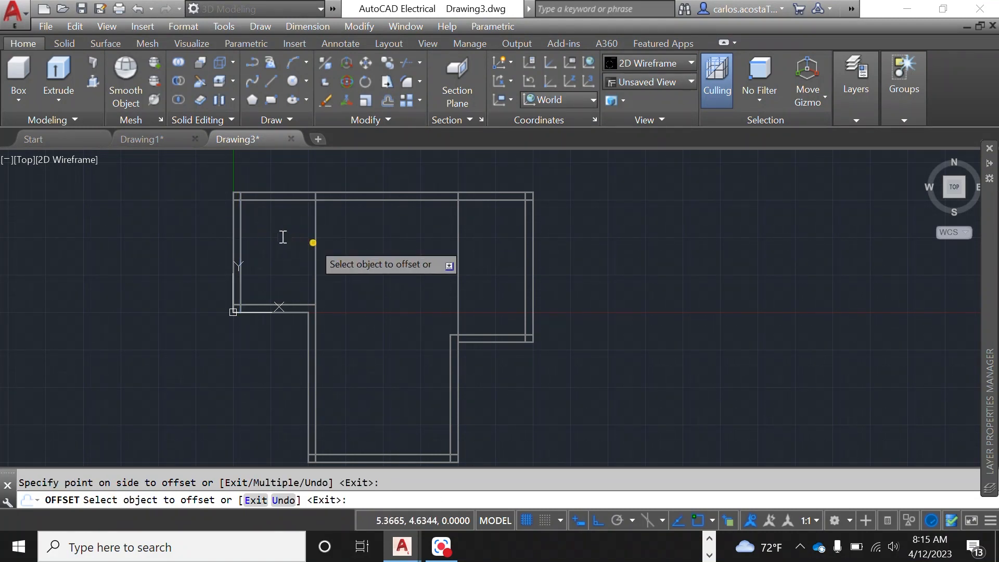
scroll(409, 283, down, 2)
scroll(375, 424, up, 2)
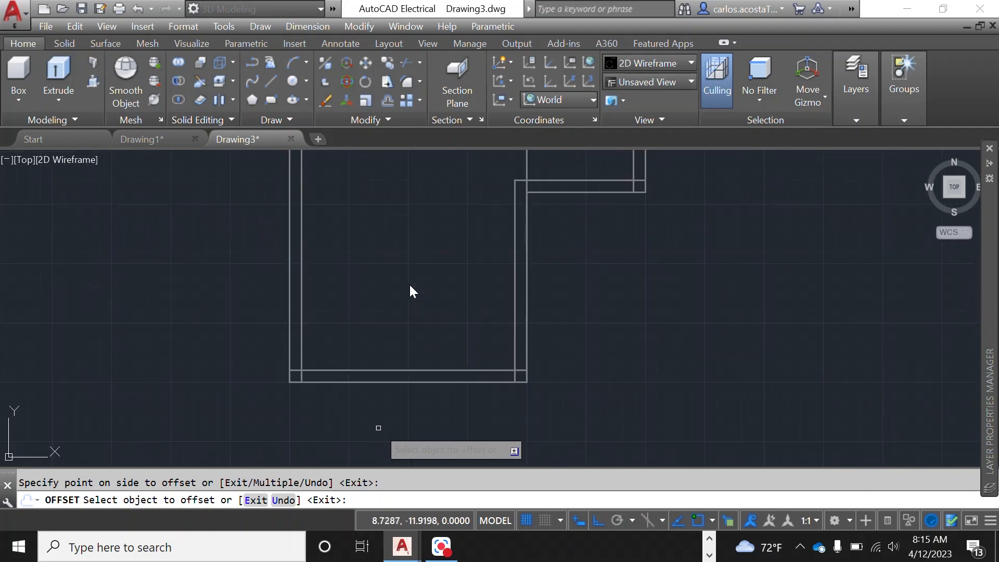
scroll(376, 424, down, 1)
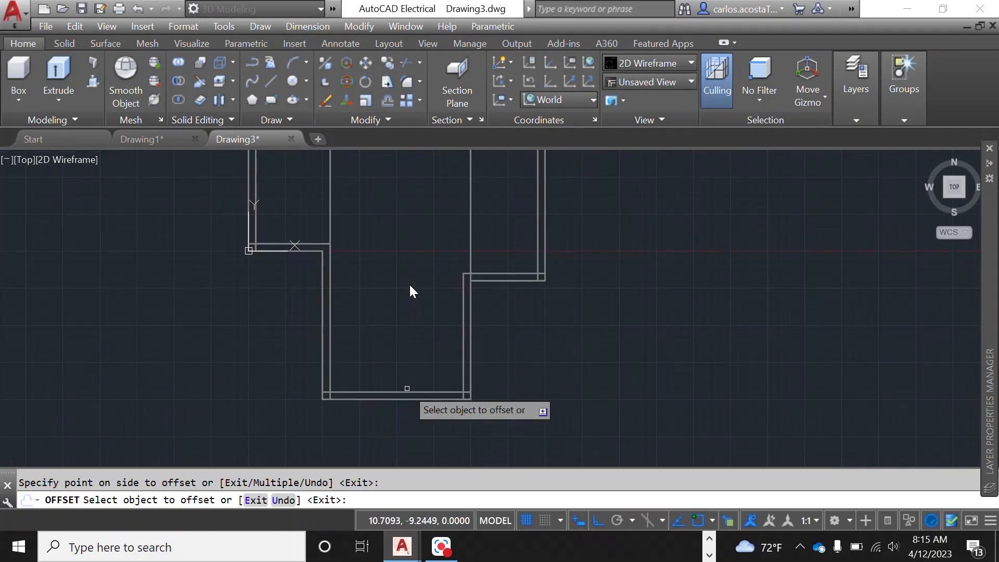
click(409, 390)
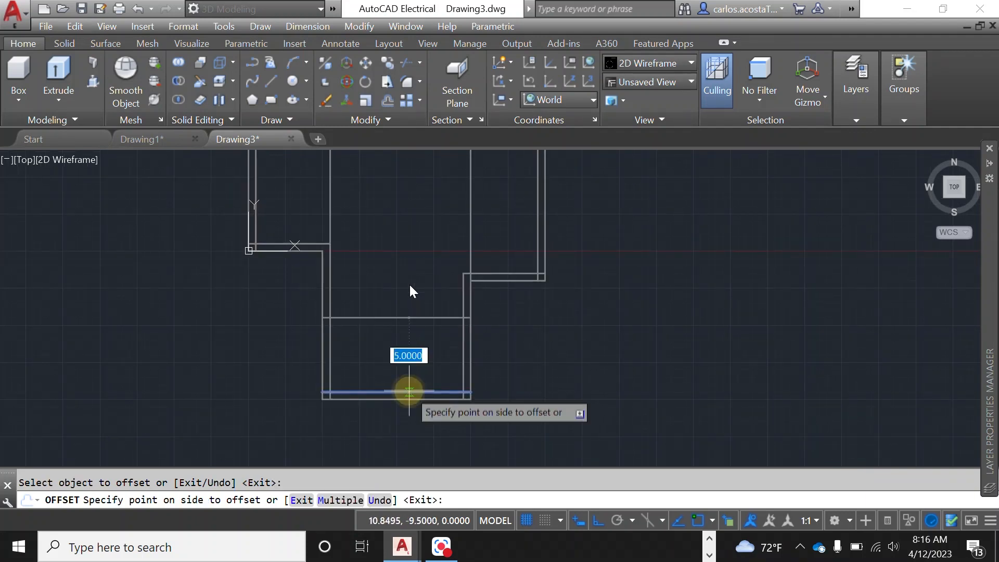
click(413, 316)
right_click(618, 357)
click(661, 367)
Examine the offset inner wall lines and their crossings with the outer walls across the whole plan
scroll(335, 407, down, 2)
scroll(396, 286, up, 5)
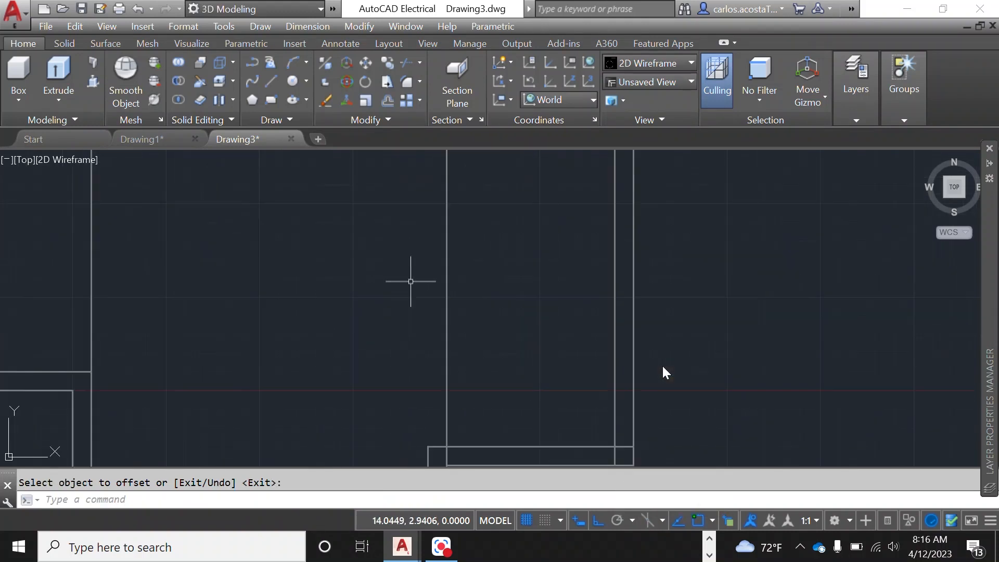
scroll(587, 309, down, 3)
scroll(434, 315, down, 2)
scroll(266, 312, up, 4)
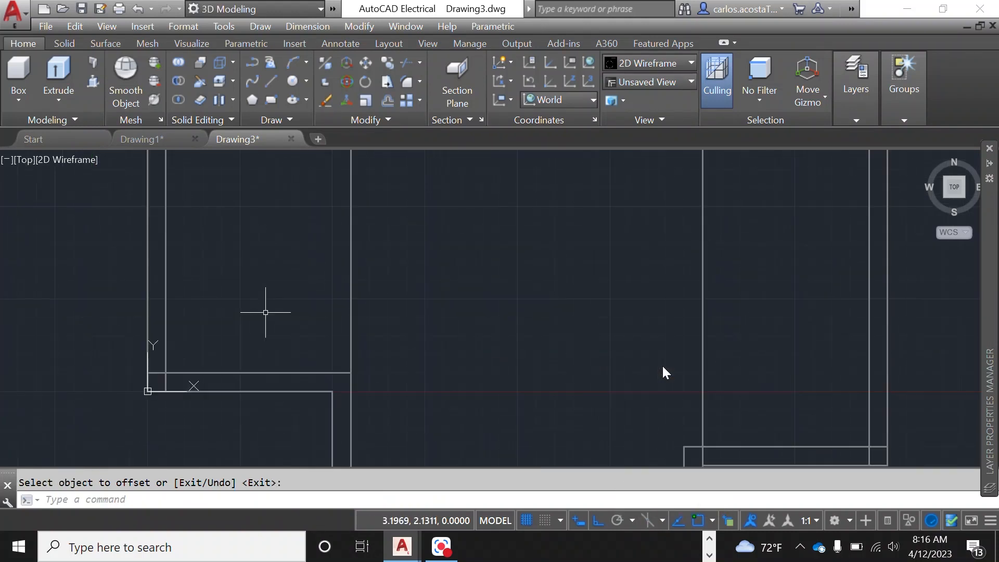
scroll(520, 292, down, 1)
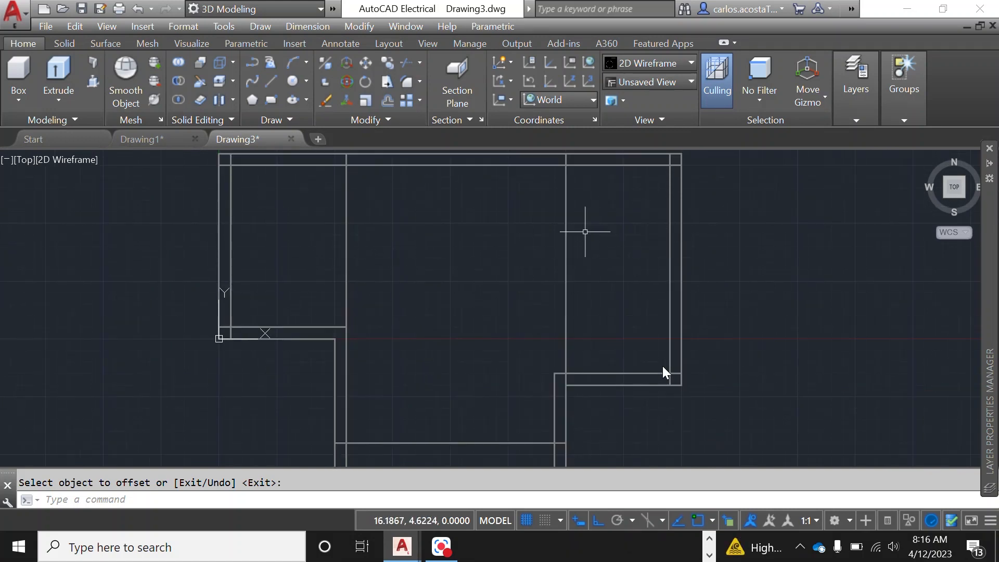
scroll(520, 250, down, 3)
scroll(481, 312, up, 4)
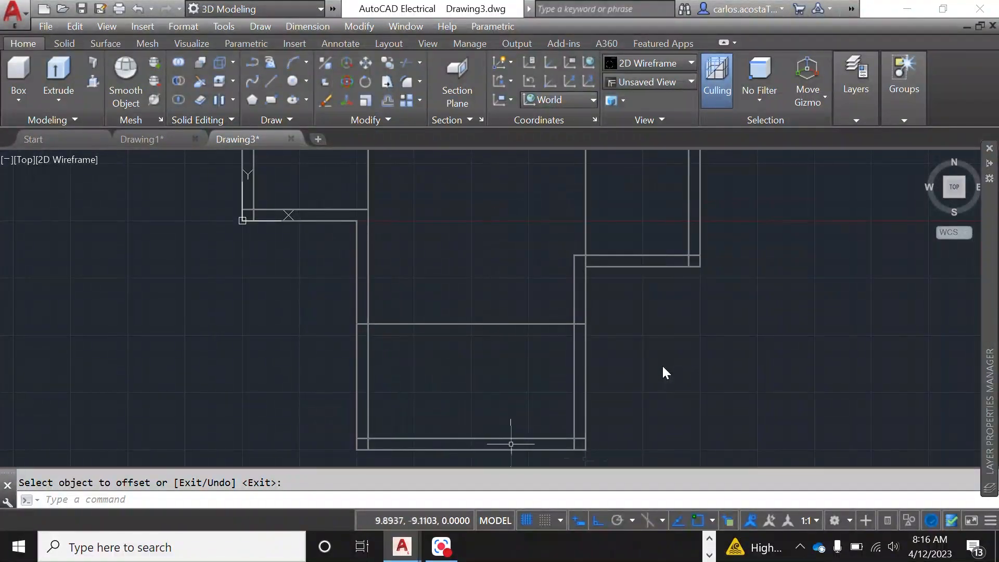
scroll(556, 426, down, 2)
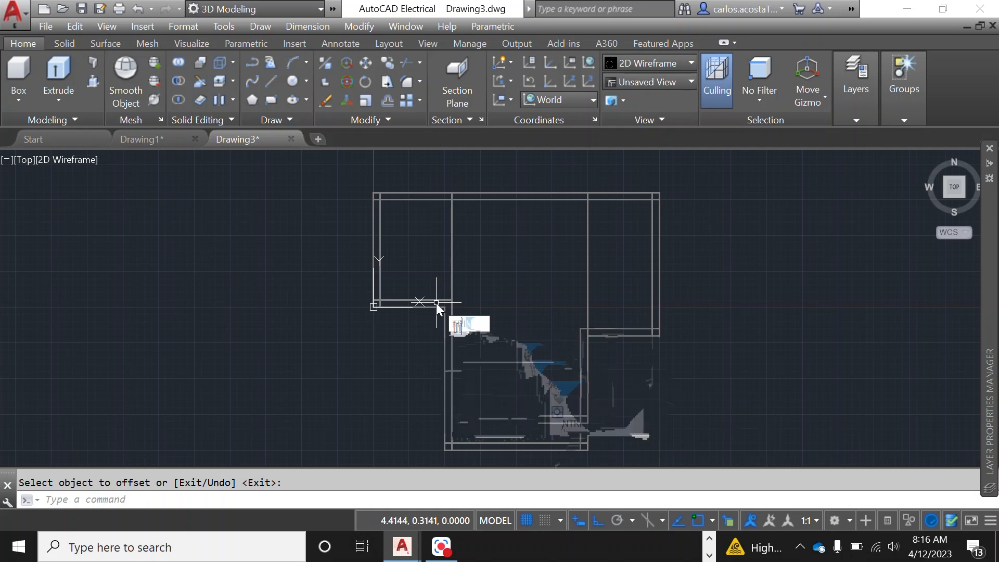
Trim the overlapping ends of the inner lines at the upper-left corner, using the left and top inner lines as cutting edges
key(Return)
scroll(436, 307, up, 8)
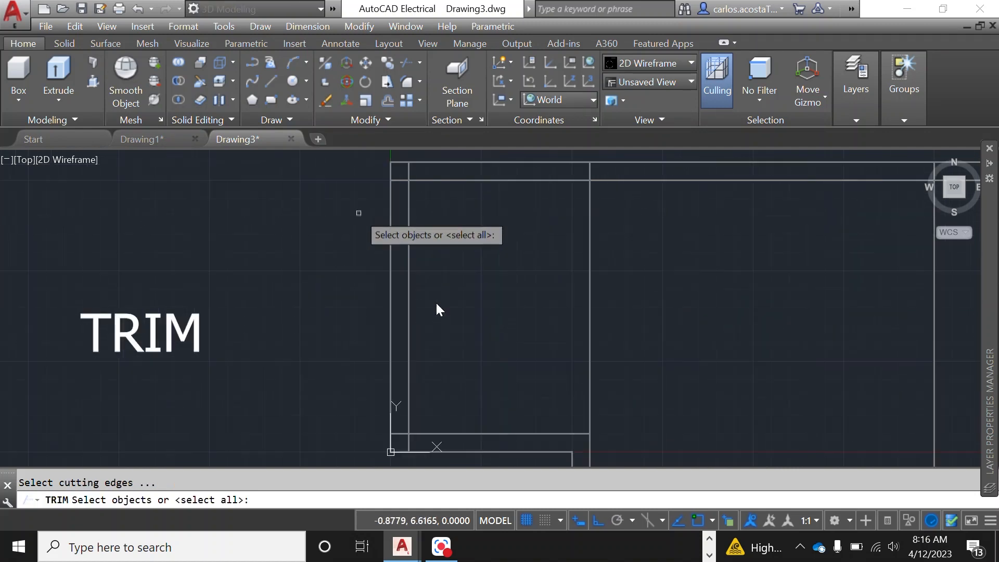
click(403, 233)
scroll(411, 232, down, 2)
click(466, 196)
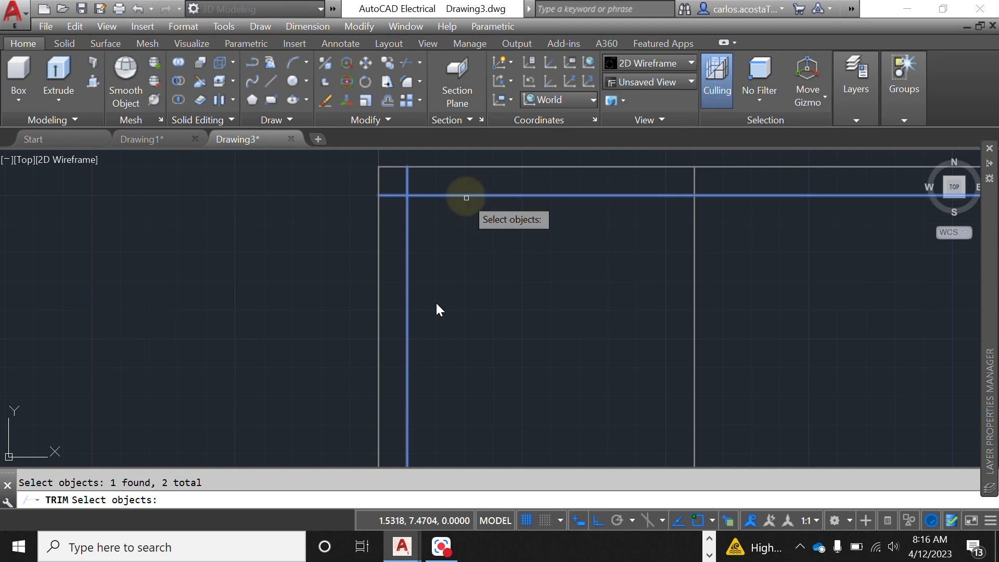
key(Return)
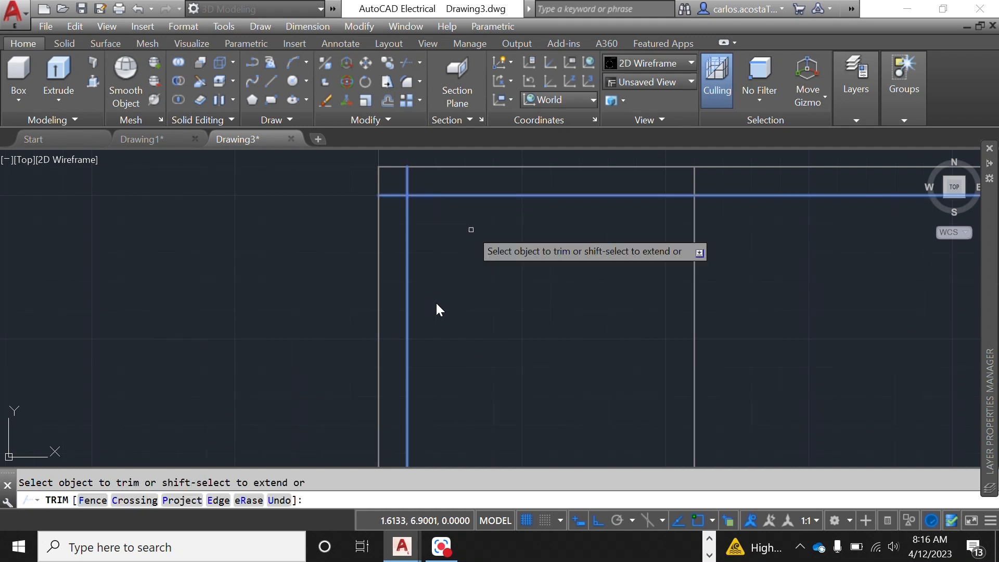
click(392, 195)
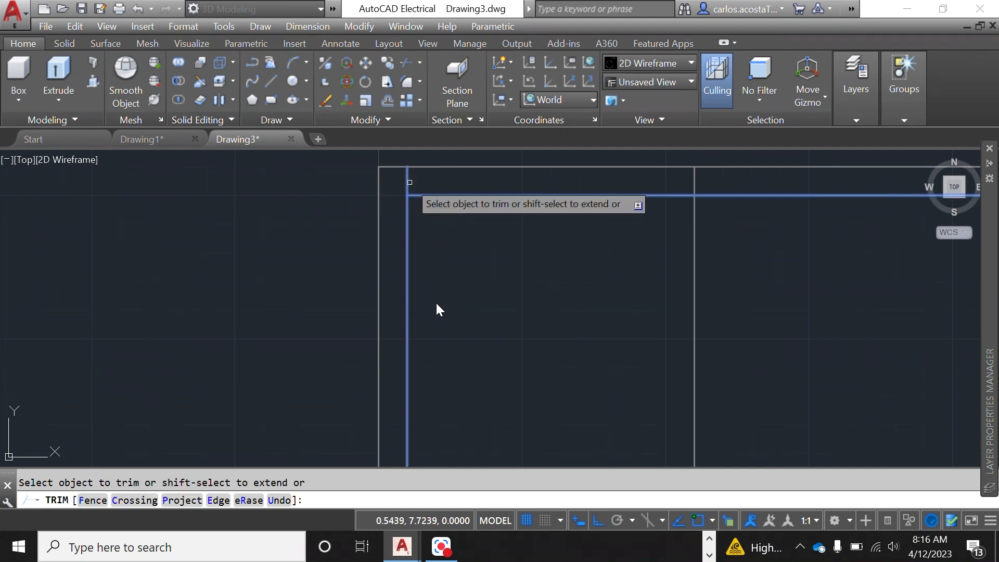
right_click(559, 274)
click(596, 285)
scroll(386, 200, down, 2)
scroll(389, 375, up, 5)
scroll(385, 381, down, 2)
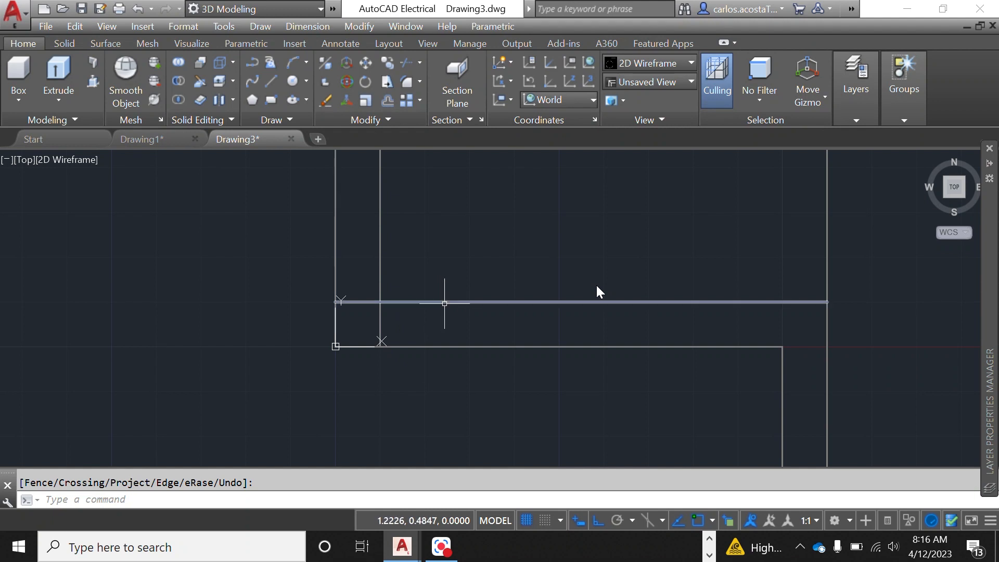
click(442, 301)
click(380, 269)
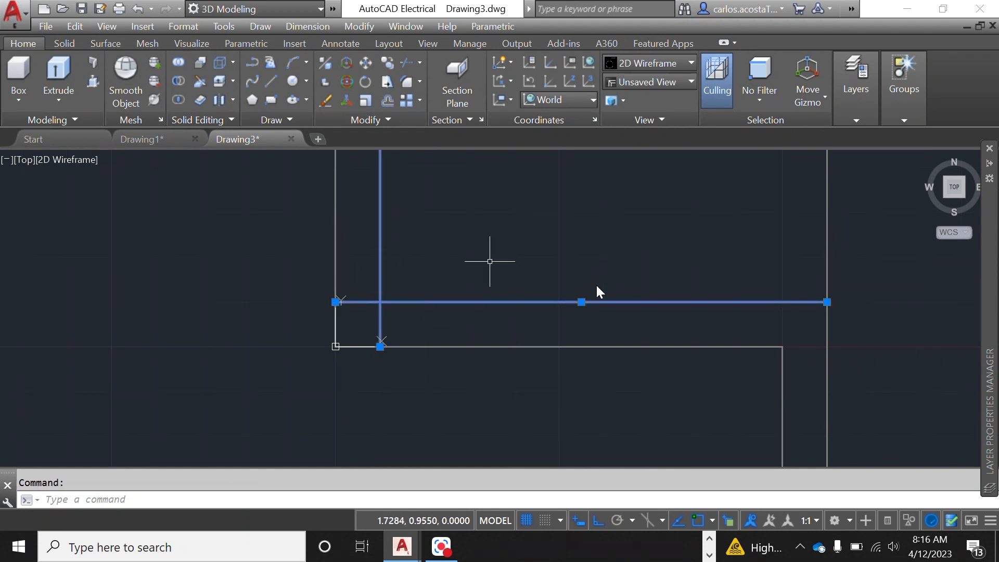
right_click(486, 261)
click(445, 249)
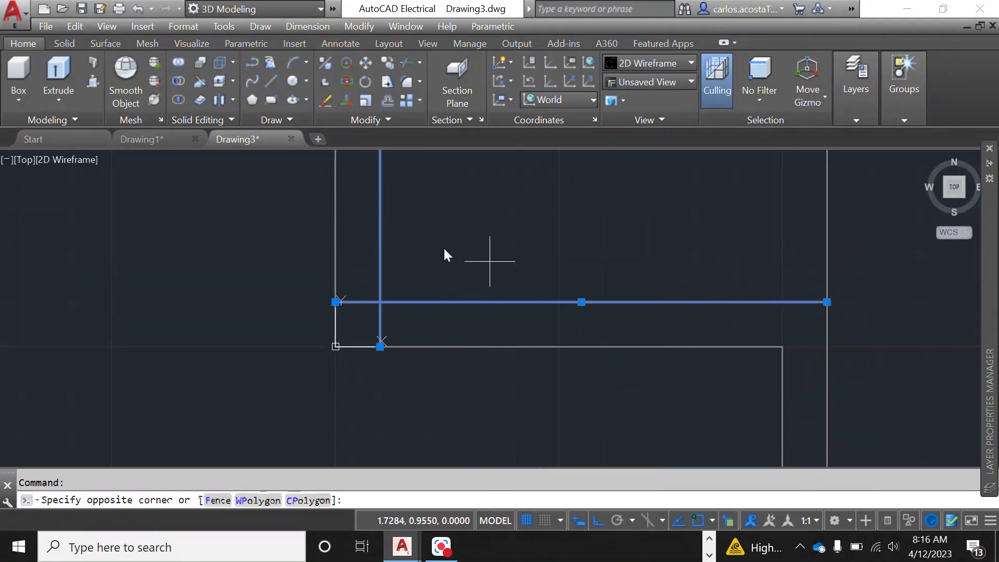
click(446, 270)
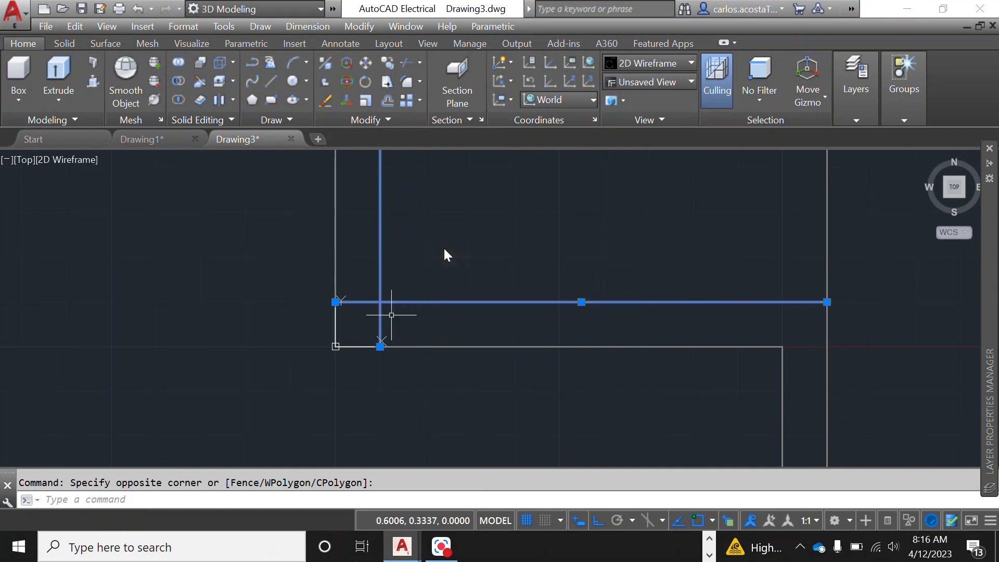
right_click(420, 279)
key(Escape)
key(Escape)
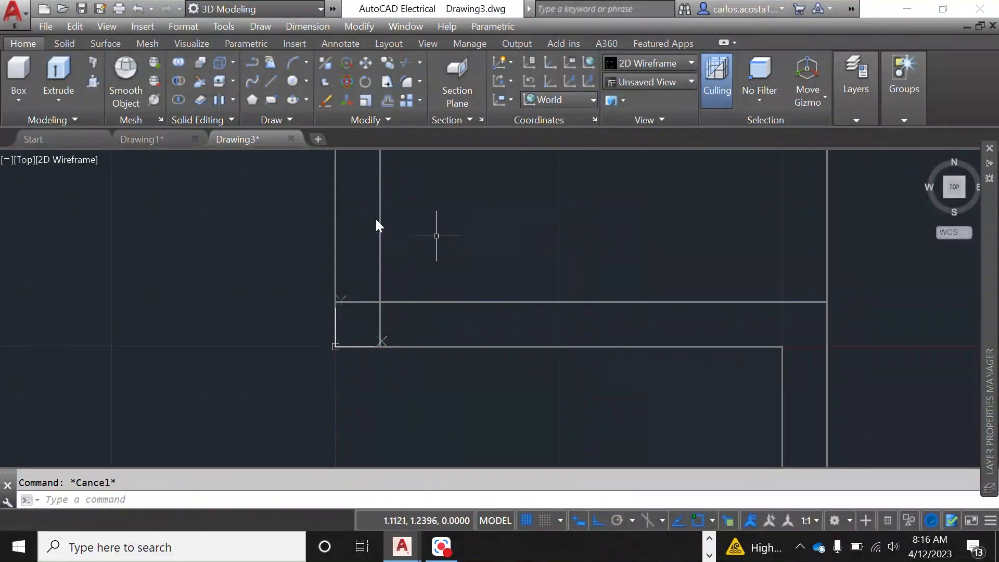
Repeat Trim on the inner lines of the left wall and left step at the origin corner, and end the command
right_click(389, 239)
click(462, 251)
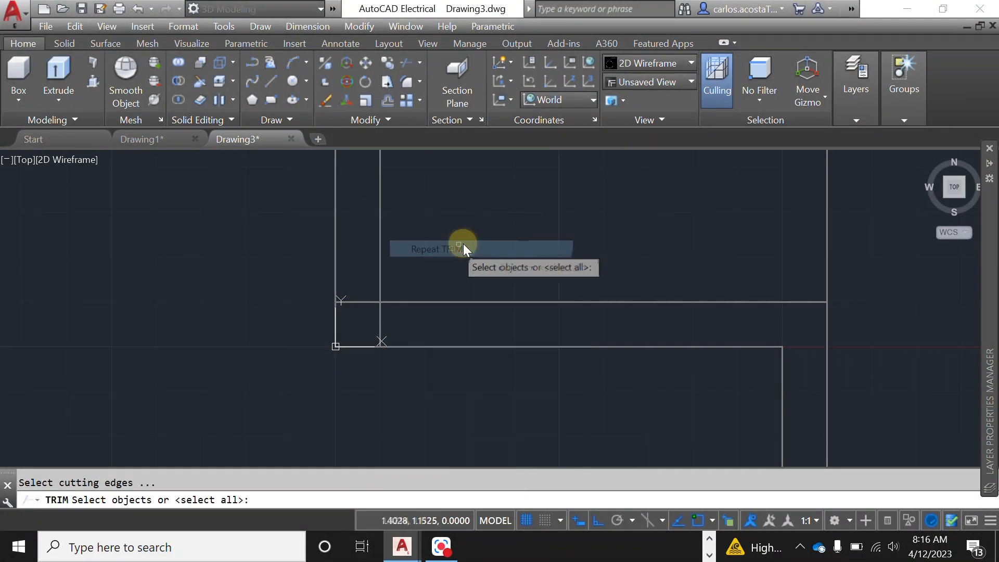
click(449, 301)
click(380, 267)
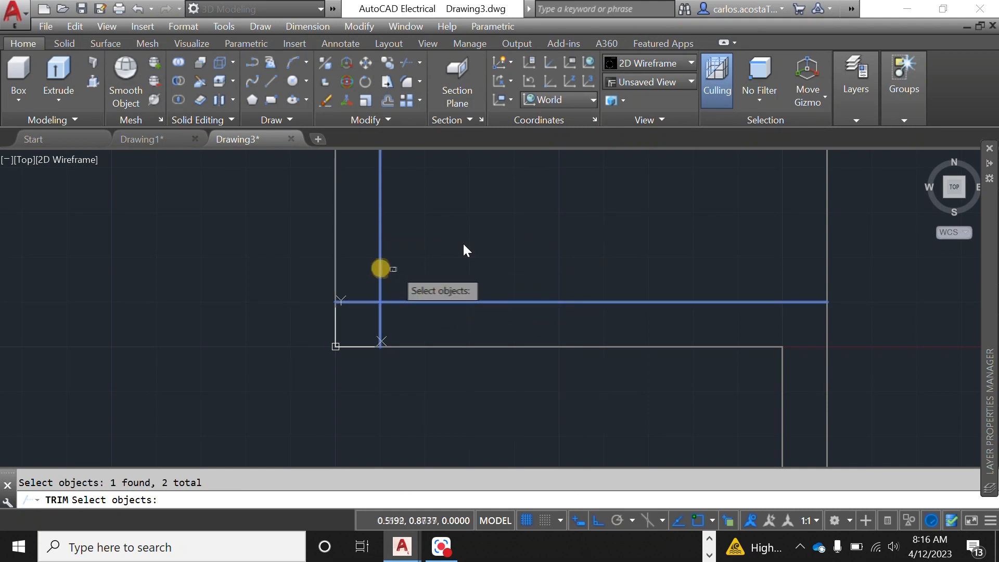
key(Return)
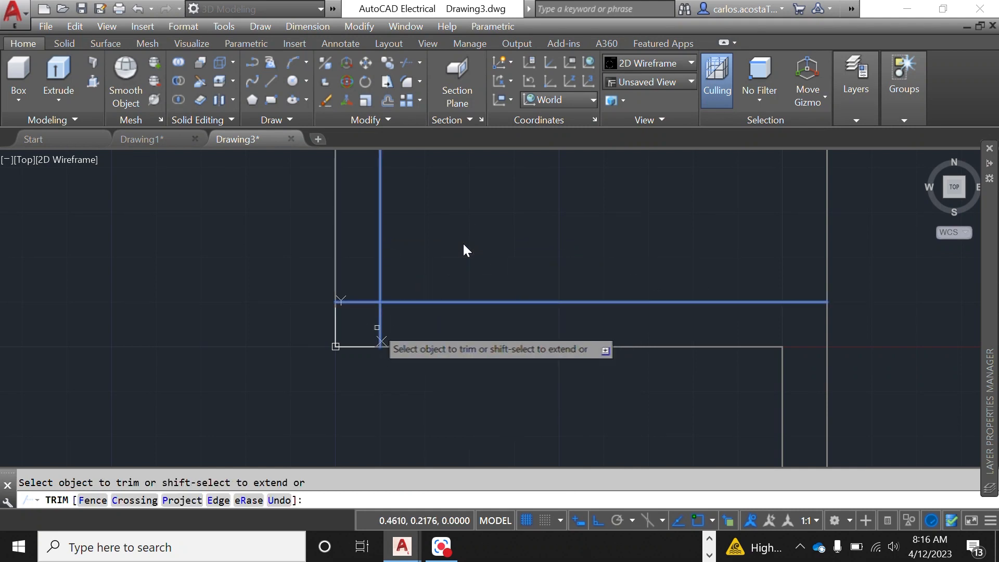
click(381, 325)
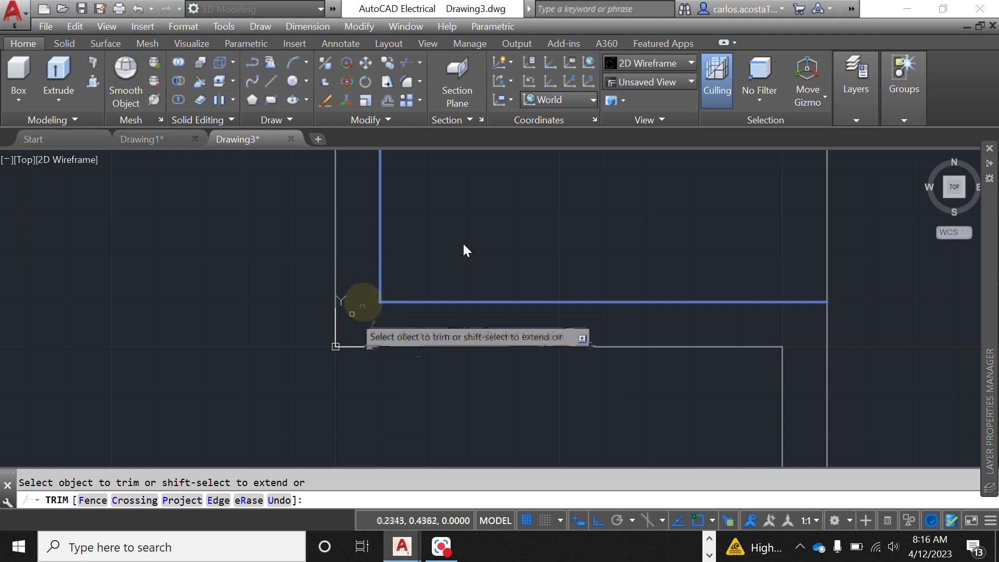
scroll(222, 314, down, 4)
scroll(223, 314, down, 2)
right_click(196, 371)
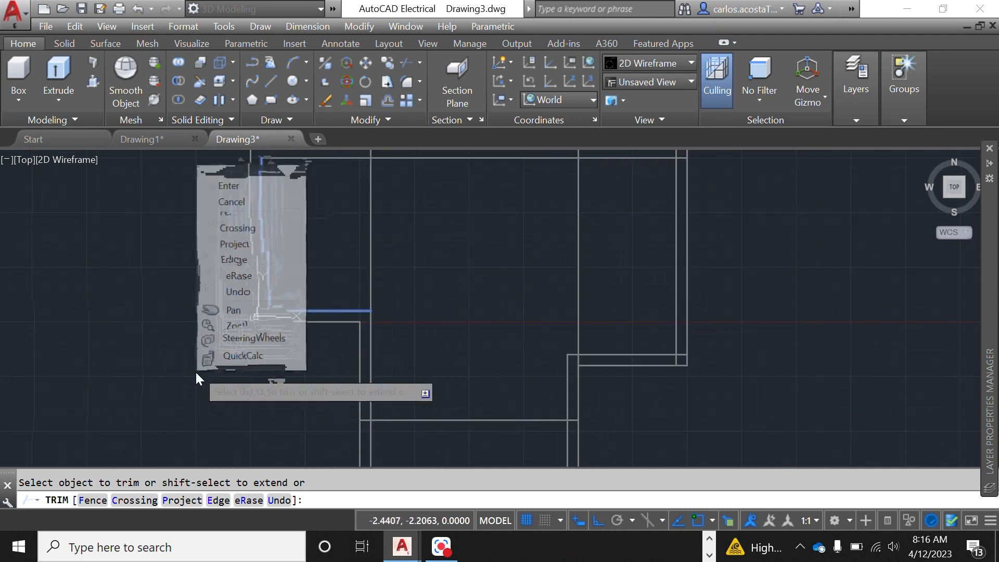
click(268, 175)
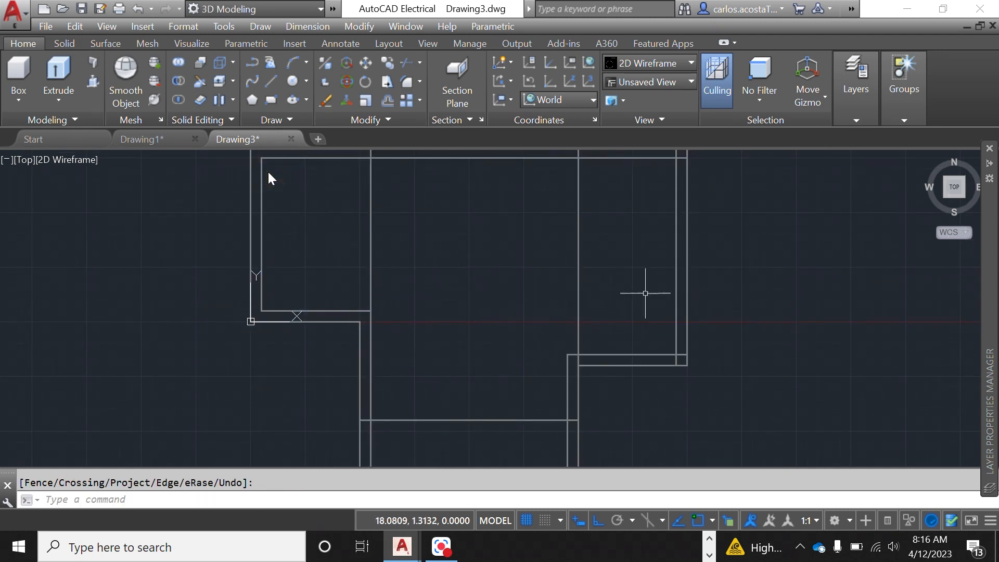
Trim the overlapping ends of the inner lines at the plan's lower-right corner, using the right wall and right step inner lines as cutting edges
scroll(748, 279, up, 2)
right_click(699, 281)
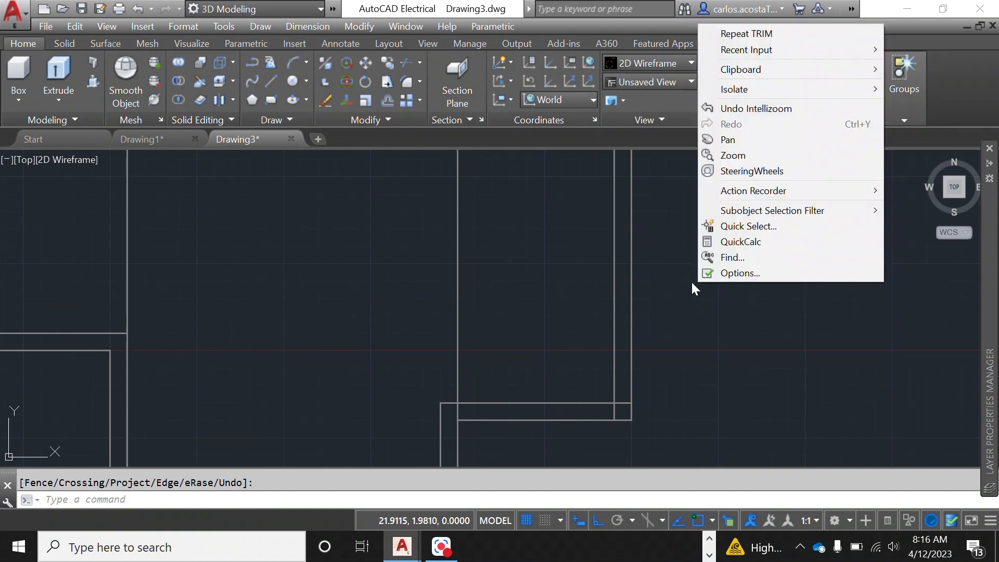
click(771, 32)
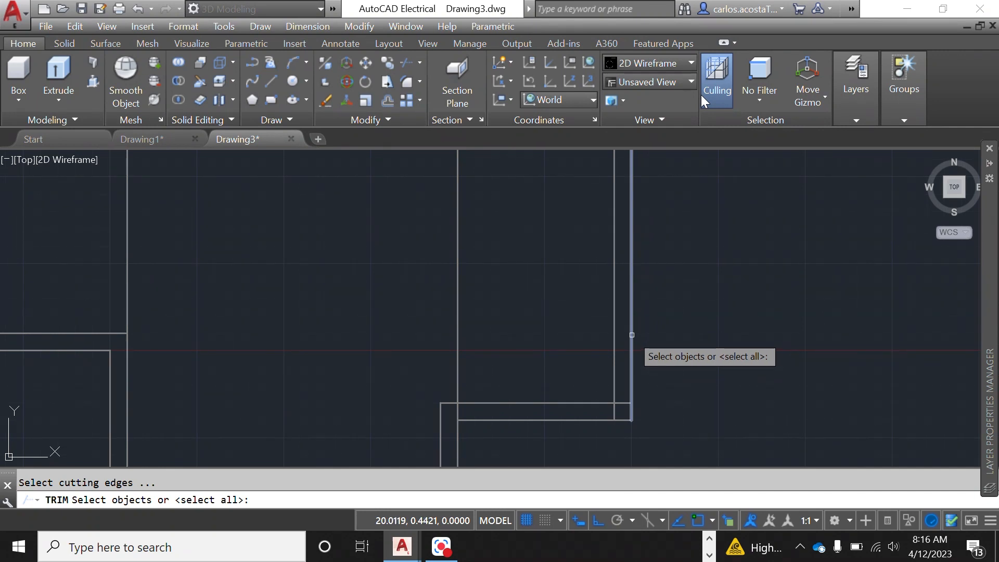
click(615, 328)
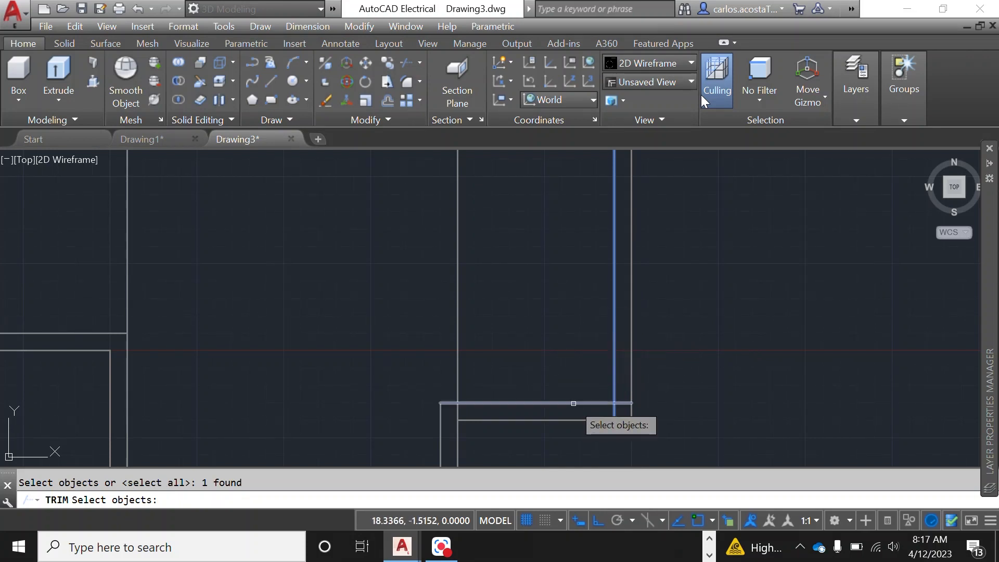
click(573, 403)
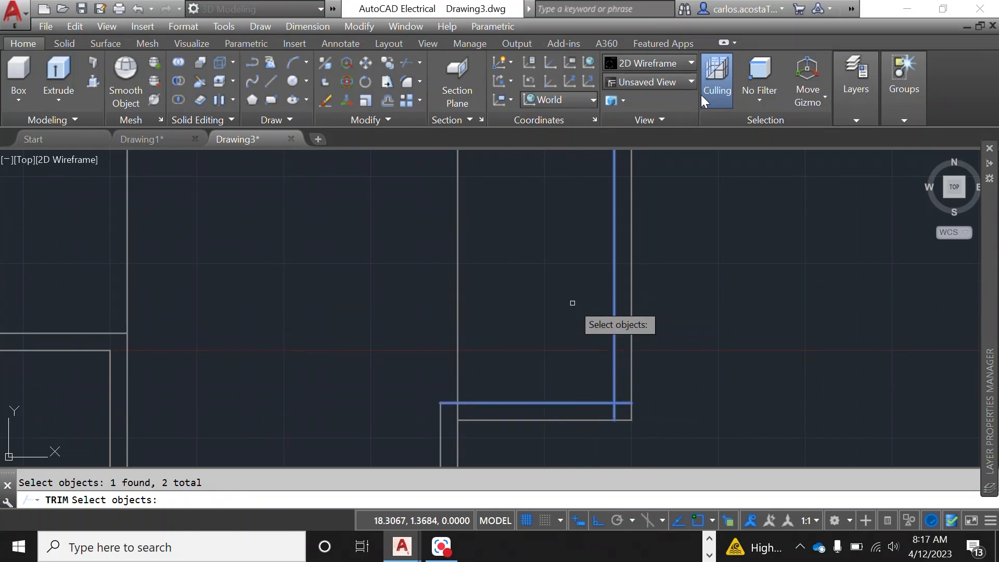
key(Return)
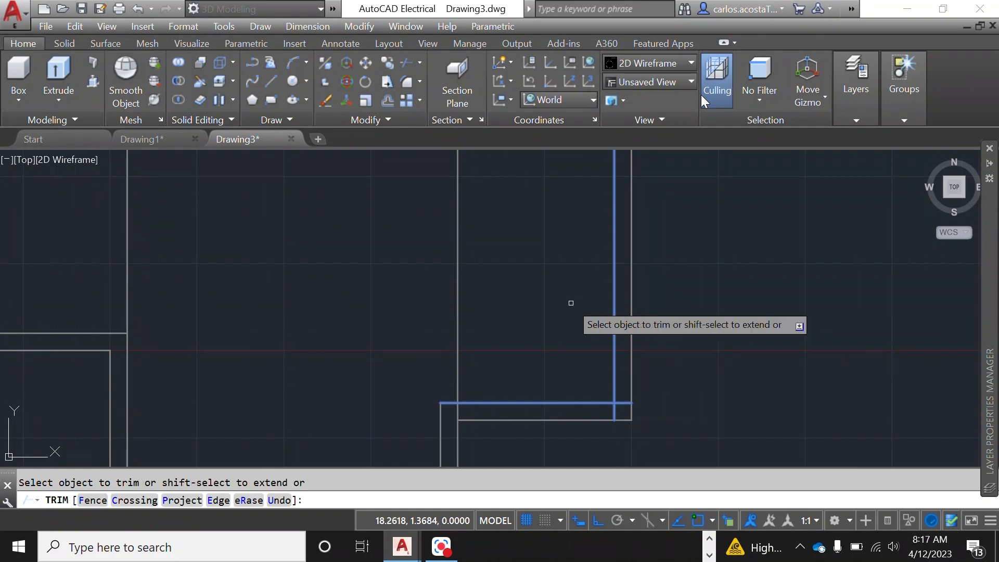
scroll(624, 456, up, 4)
click(615, 322)
click(591, 349)
right_click(682, 316)
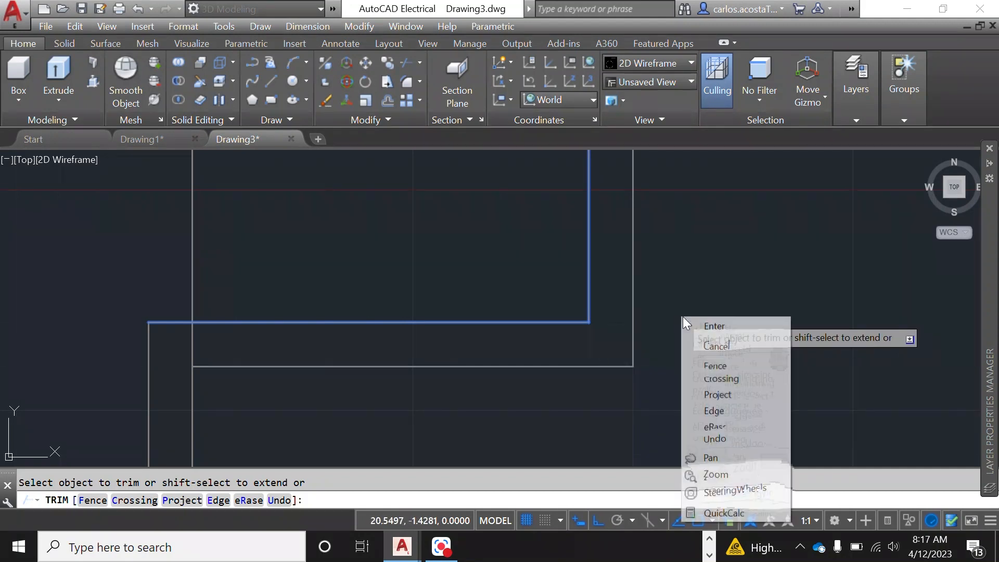
click(711, 344)
scroll(718, 319, down, 4)
scroll(749, 278, up, 5)
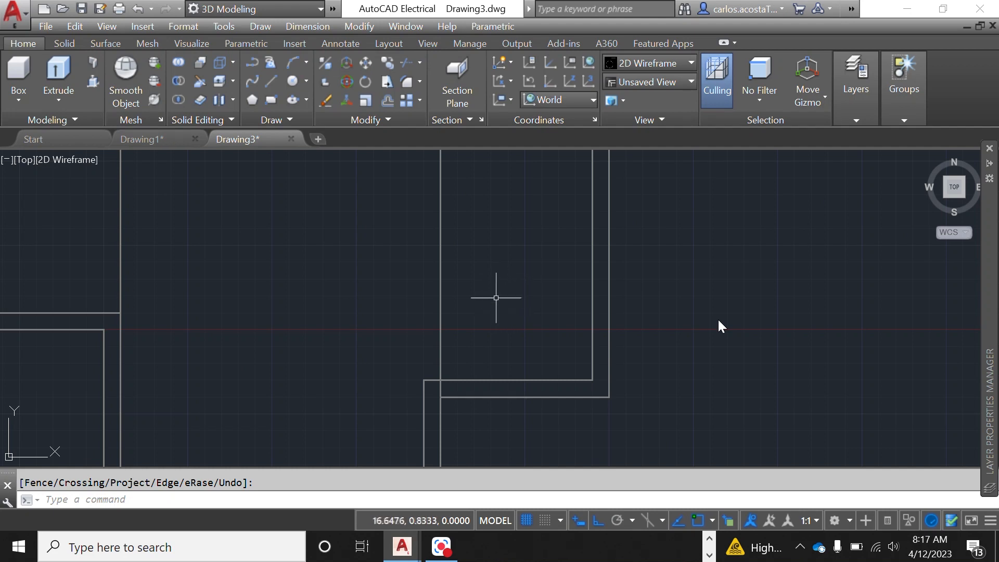
right_click(497, 297)
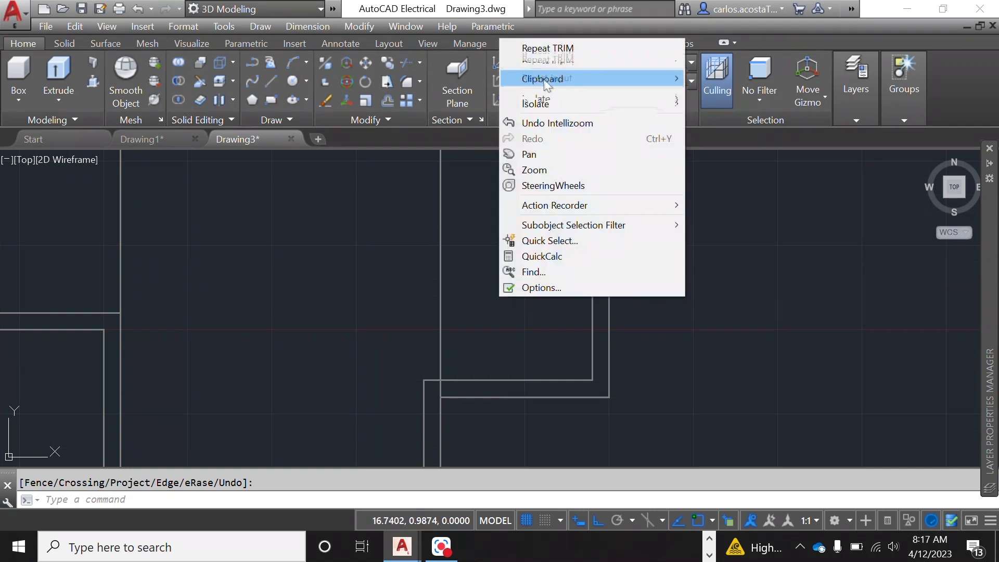
click(551, 46)
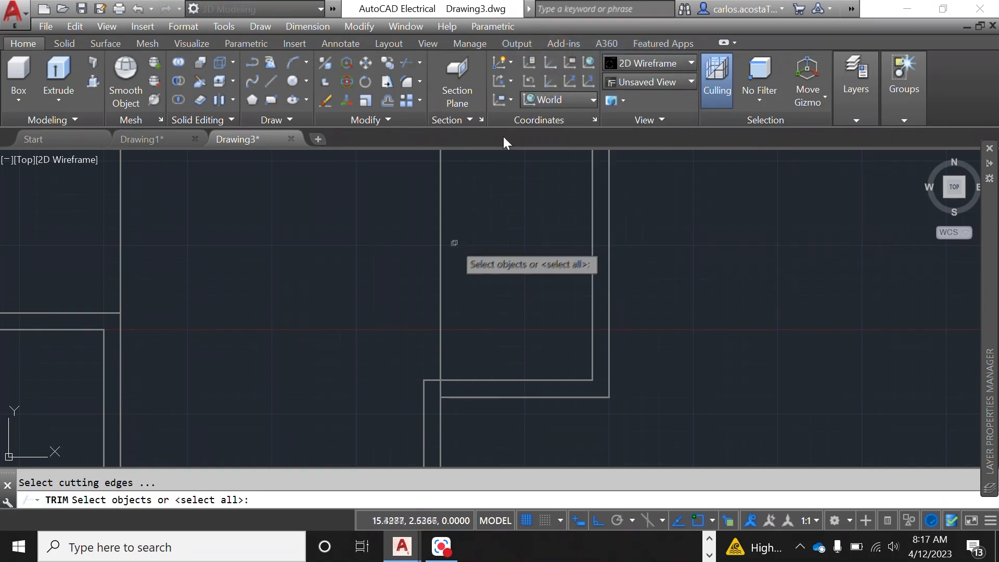
click(441, 258)
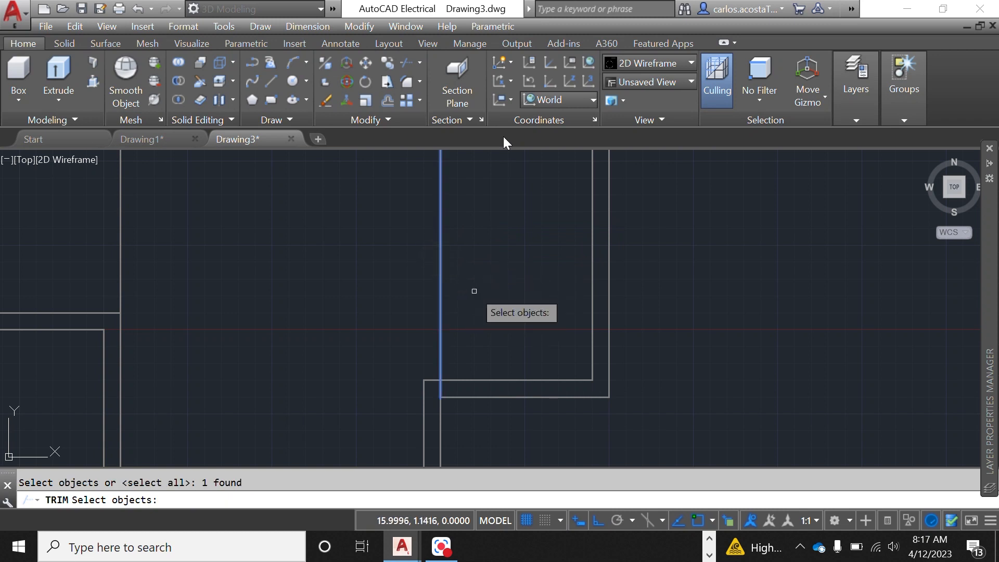
key(Return)
scroll(434, 393, up, 4)
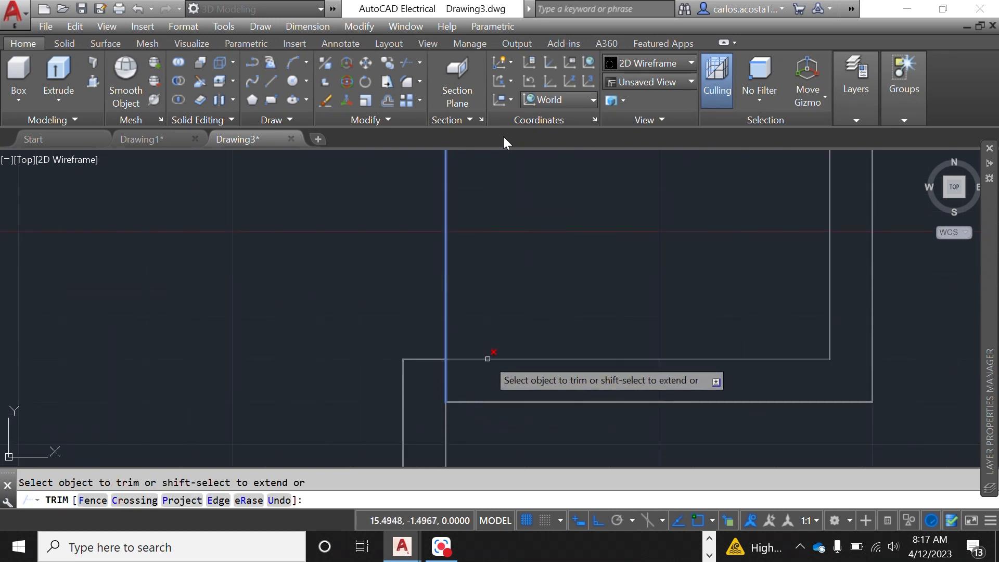
key(Escape)
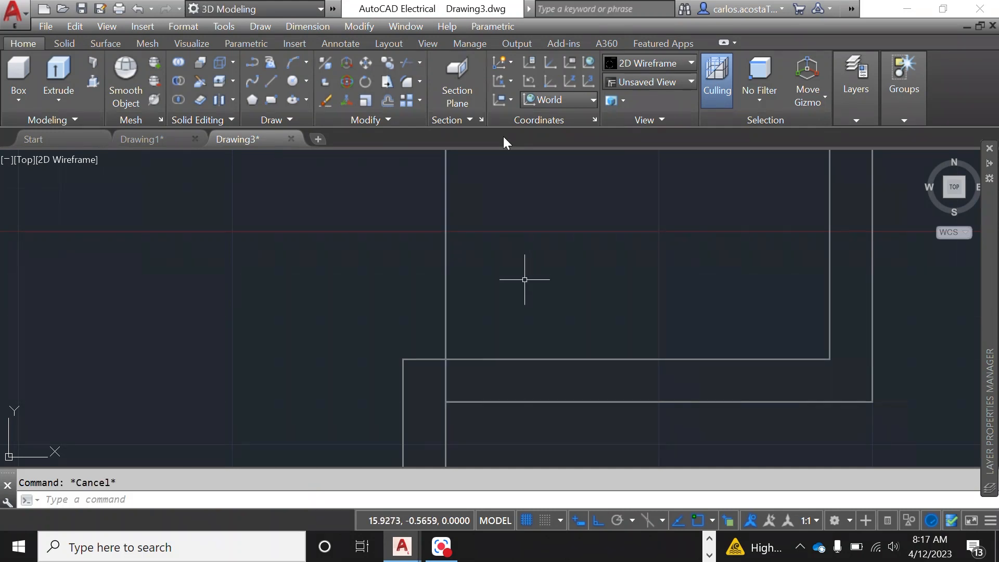
Trim the lower end of the right partition line back to the inner line of the right step, and end the command
right_click(526, 280)
click(638, 32)
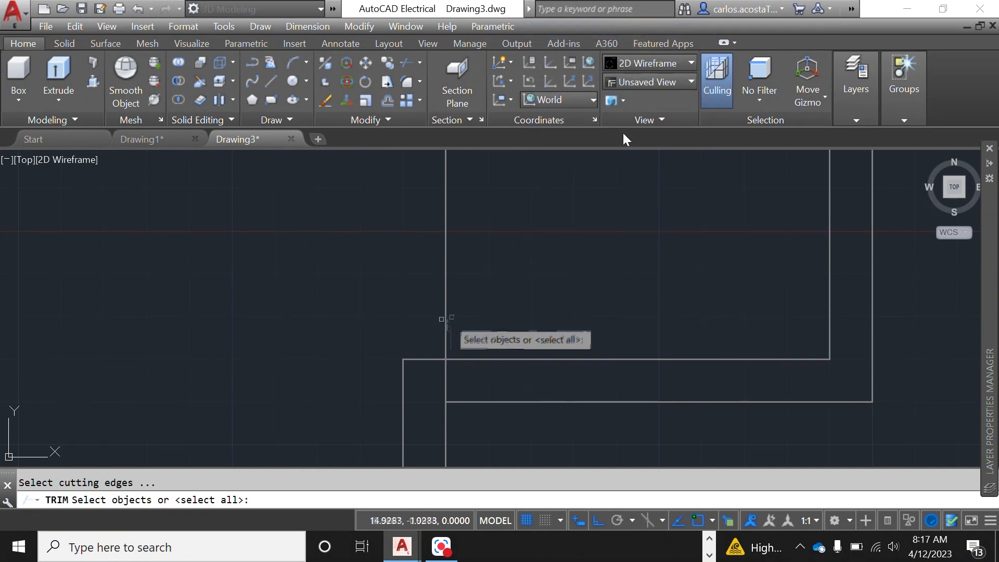
click(445, 316)
click(486, 358)
key(Return)
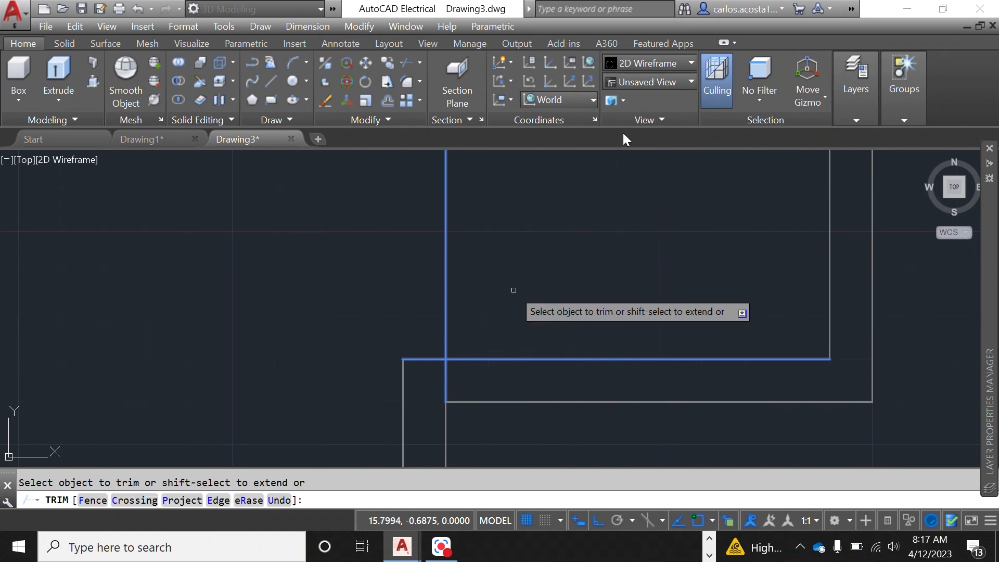
click(444, 381)
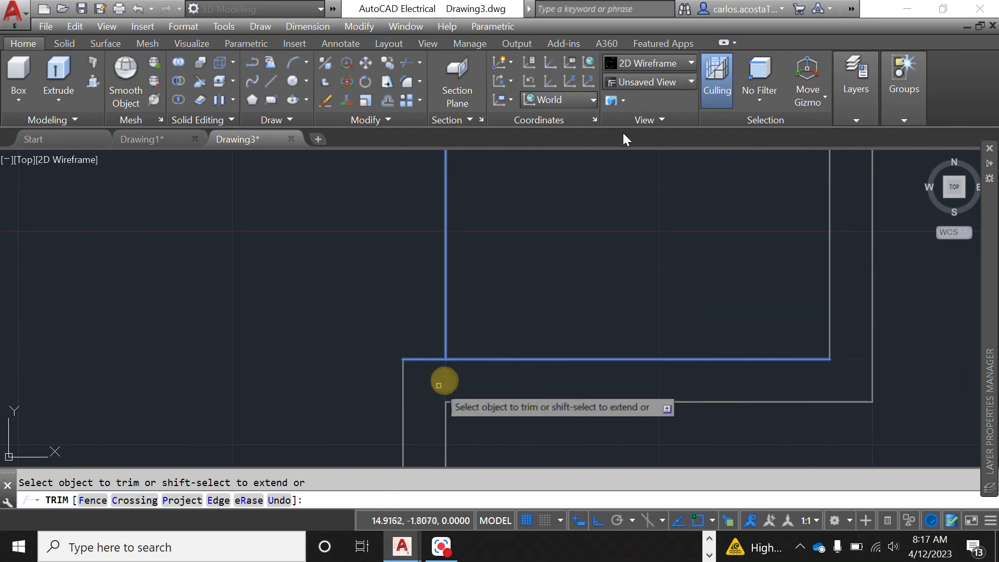
scroll(361, 404, down, 6)
scroll(354, 244, up, 6)
scroll(378, 241, down, 4)
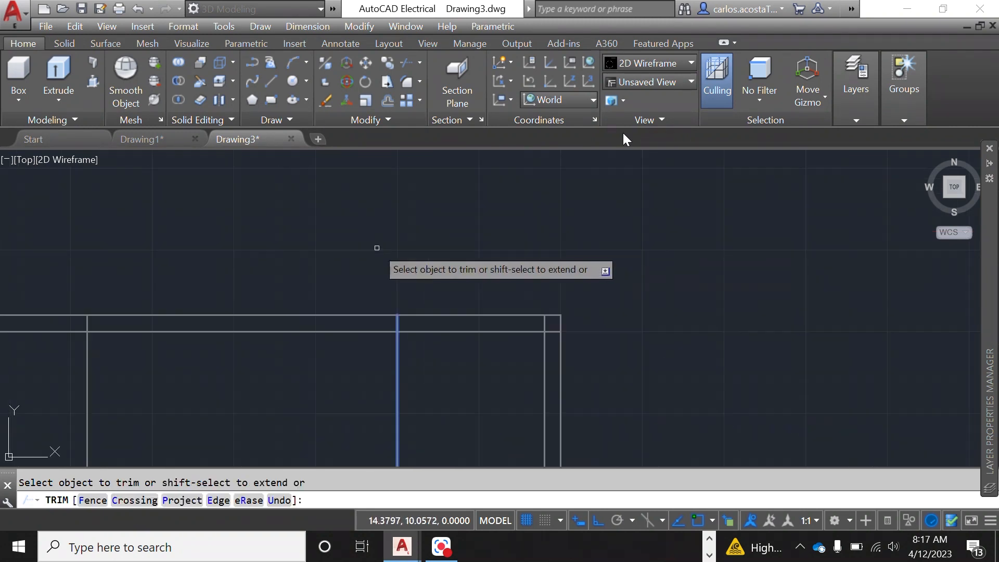
right_click(412, 250)
click(457, 259)
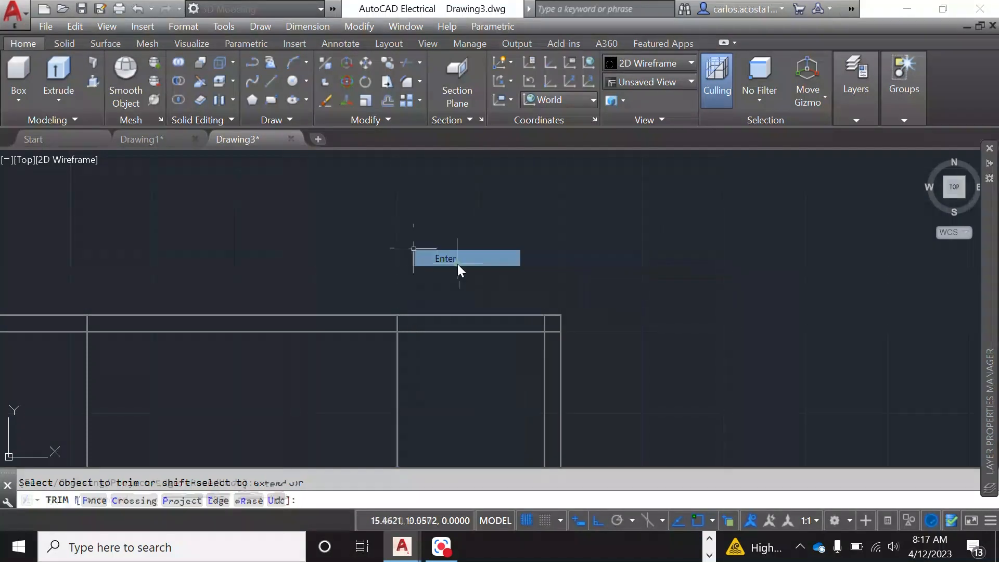
Trim the upper end of the right partition line back to the top wall's inner line, and end the command
scroll(457, 262, up, 5)
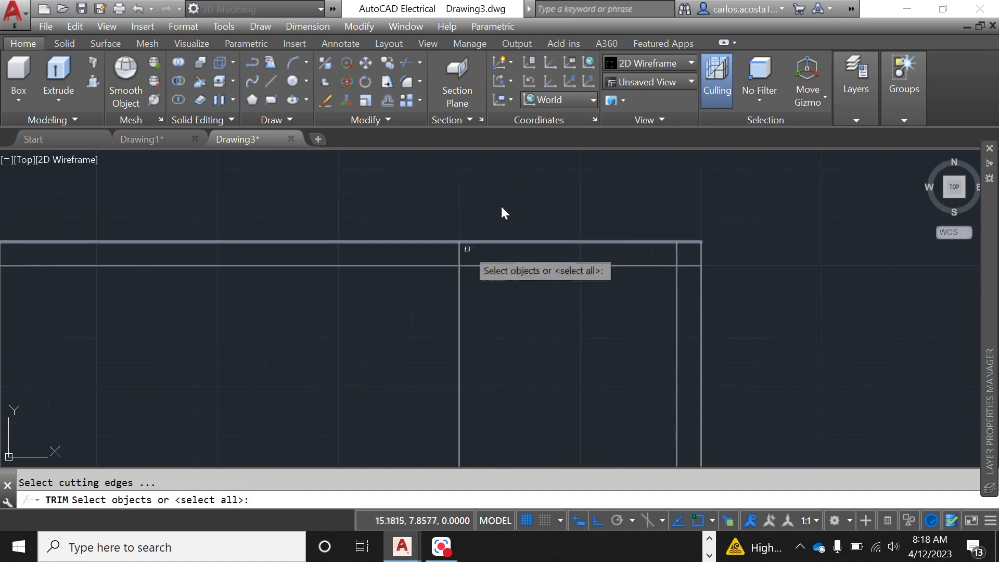
scroll(453, 263, up, 5)
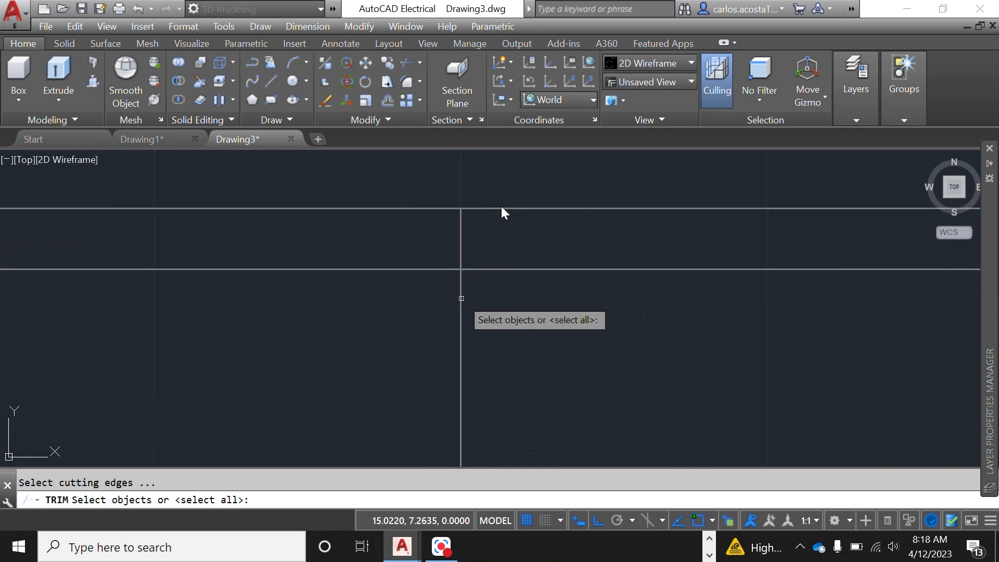
click(458, 299)
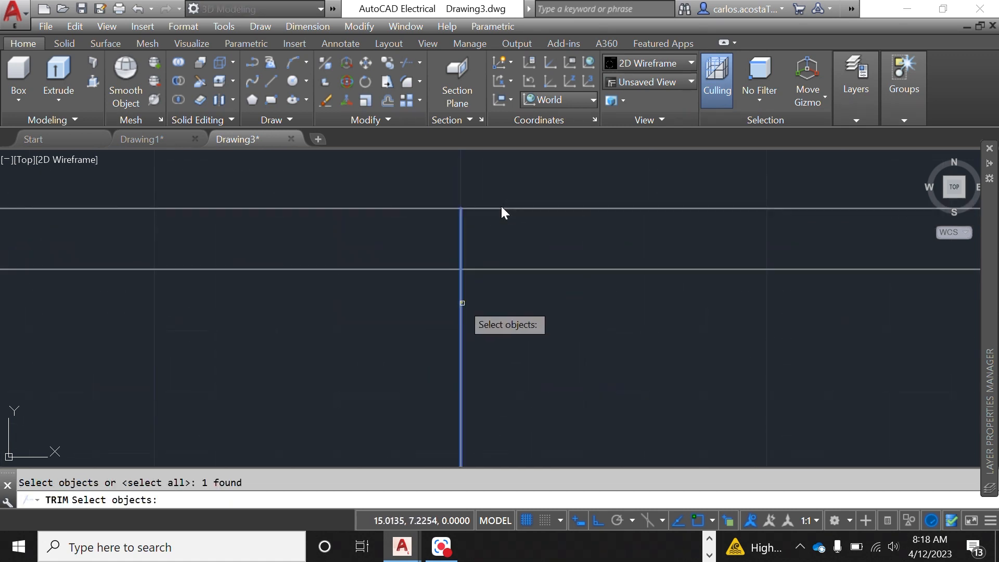
click(508, 270)
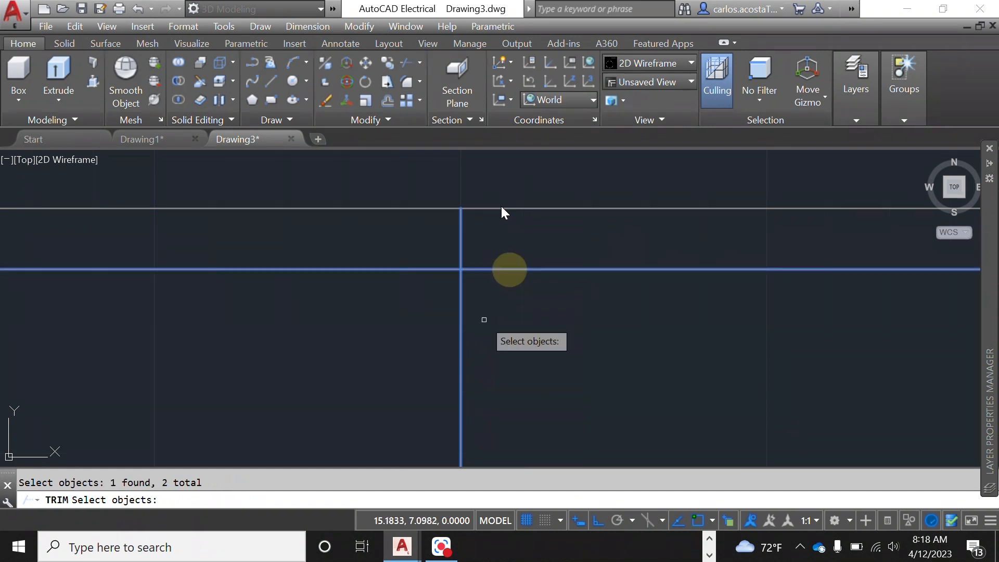
key(Return)
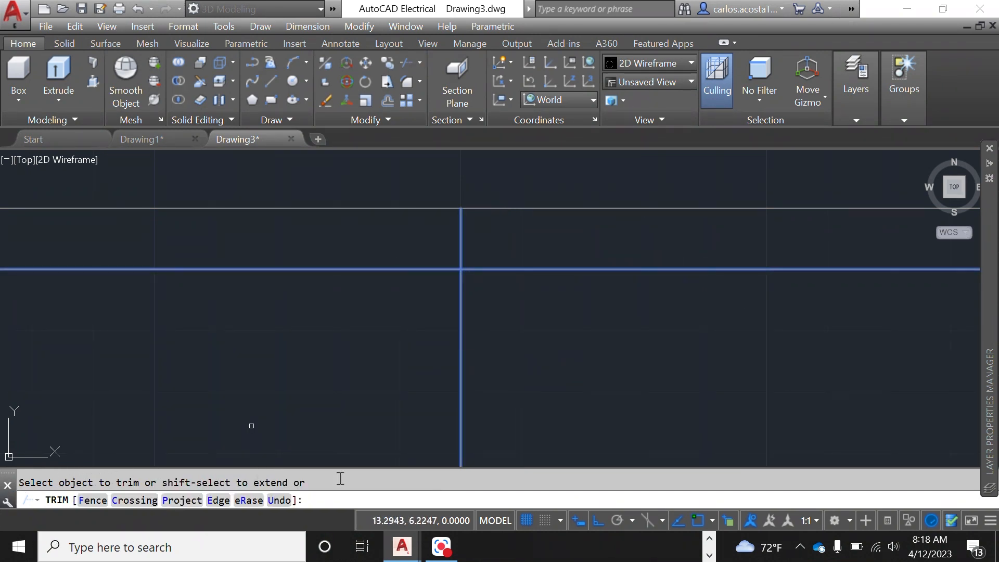
click(463, 240)
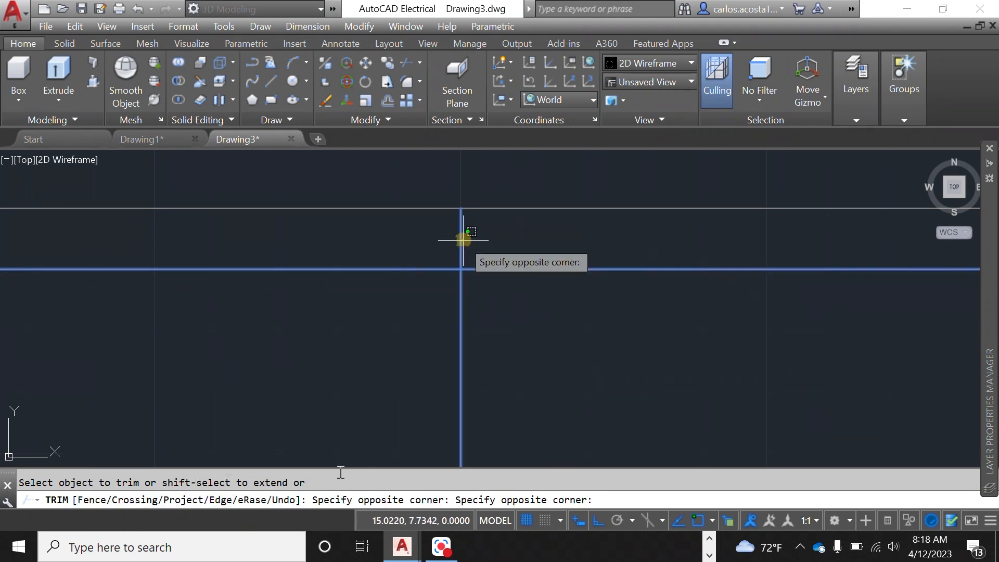
click(460, 241)
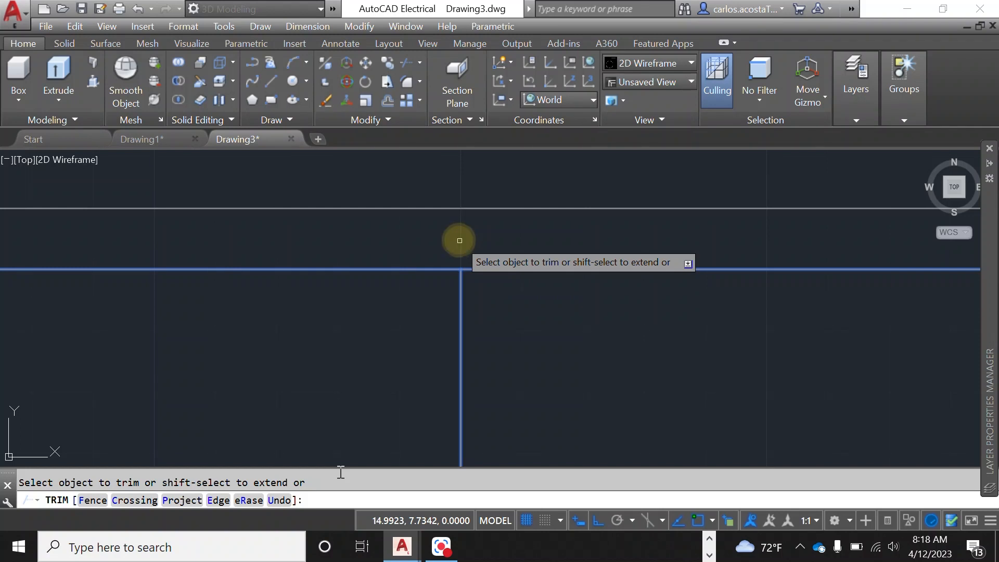
right_click(460, 241)
click(490, 251)
scroll(492, 249, down, 4)
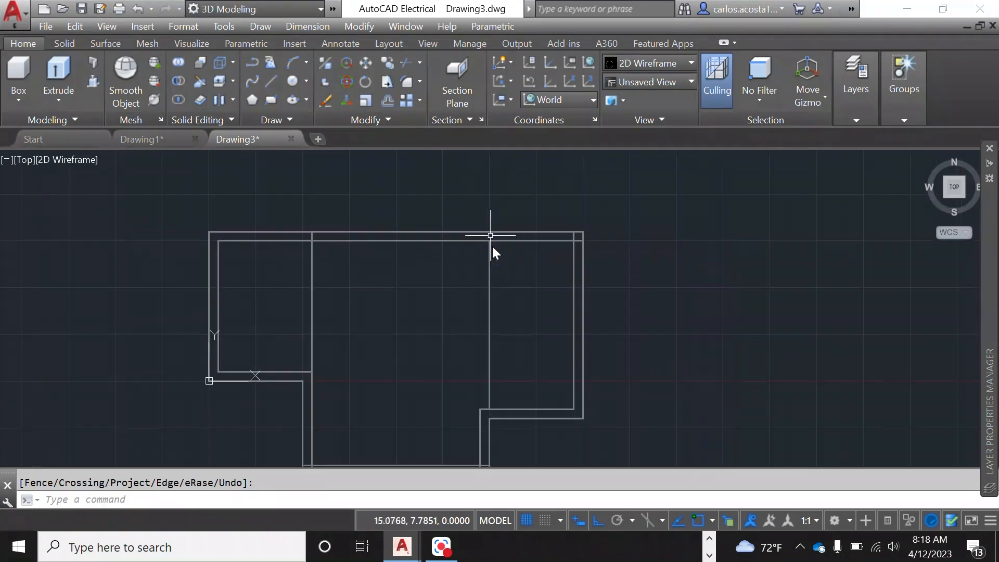
Trim the upper end of the left partition line back to the top wall's inner line, and end the command
scroll(307, 316, up, 5)
scroll(282, 344, down, 5)
scroll(297, 259, up, 5)
scroll(298, 259, up, 2)
right_click(339, 339)
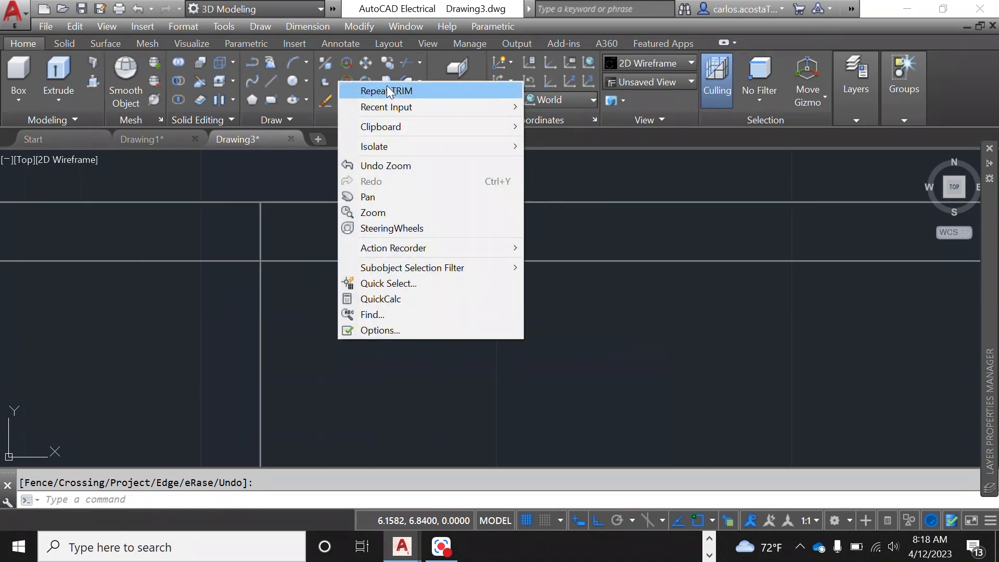
click(365, 395)
key(Escape)
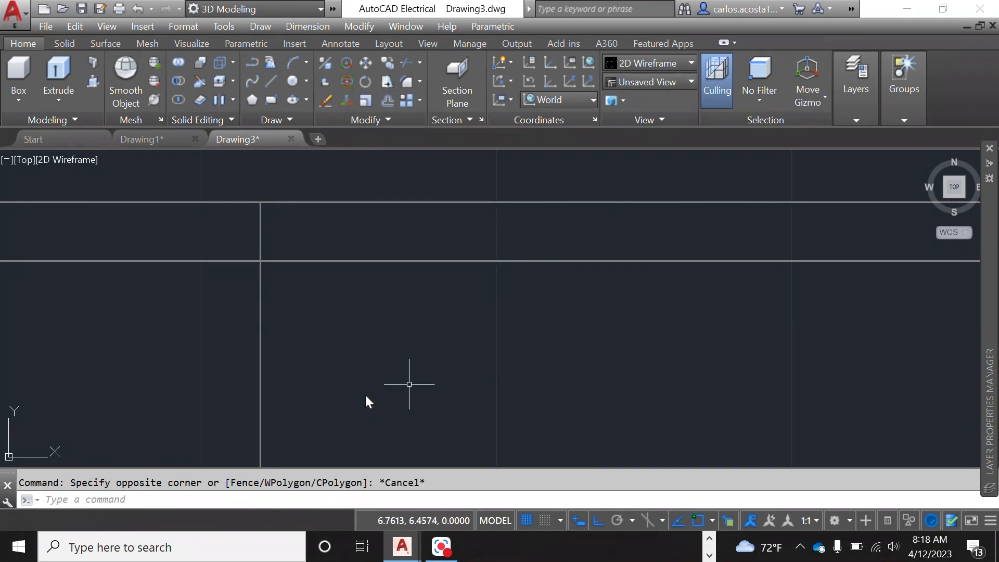
text(trim)
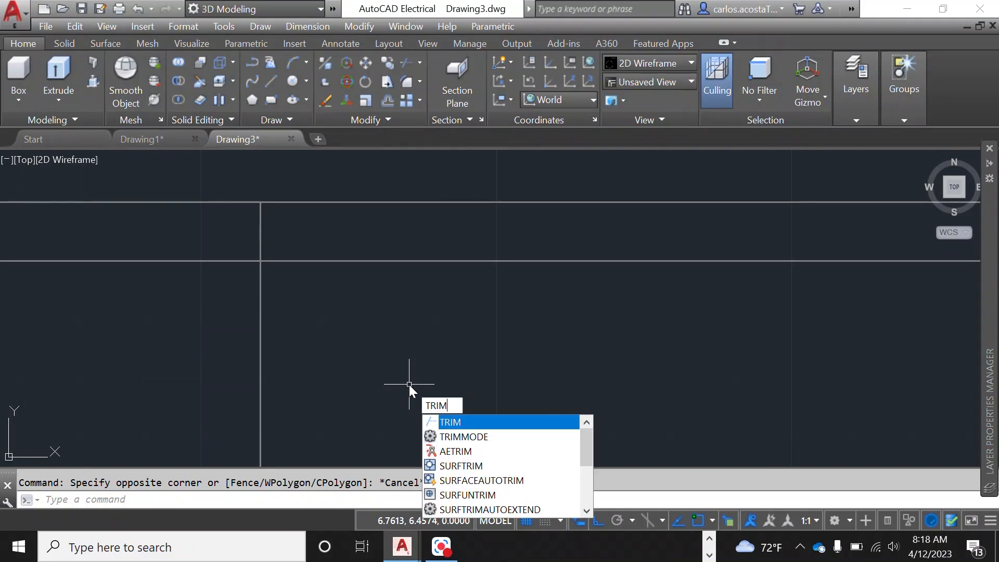
key(Return)
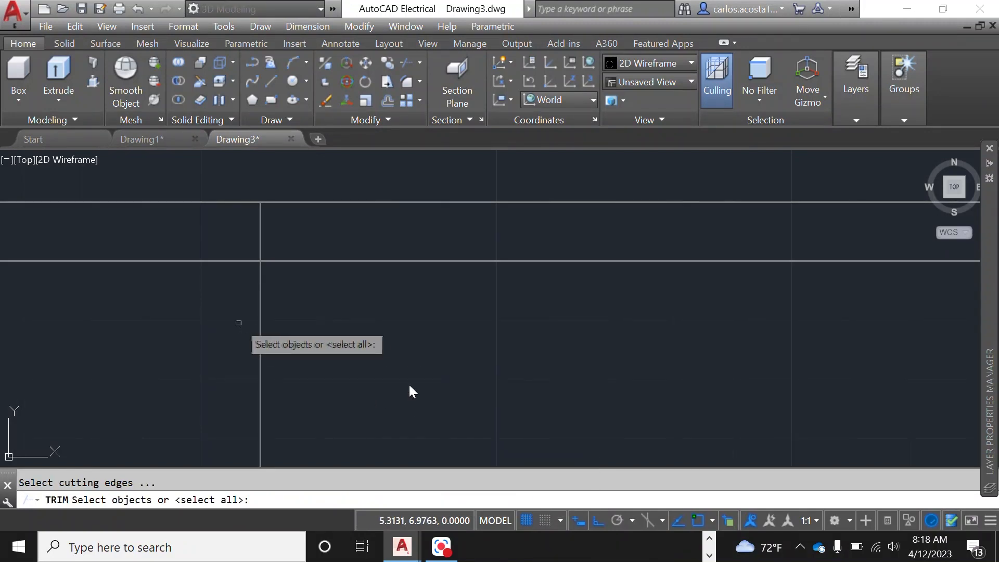
click(259, 320)
click(307, 262)
key(Return)
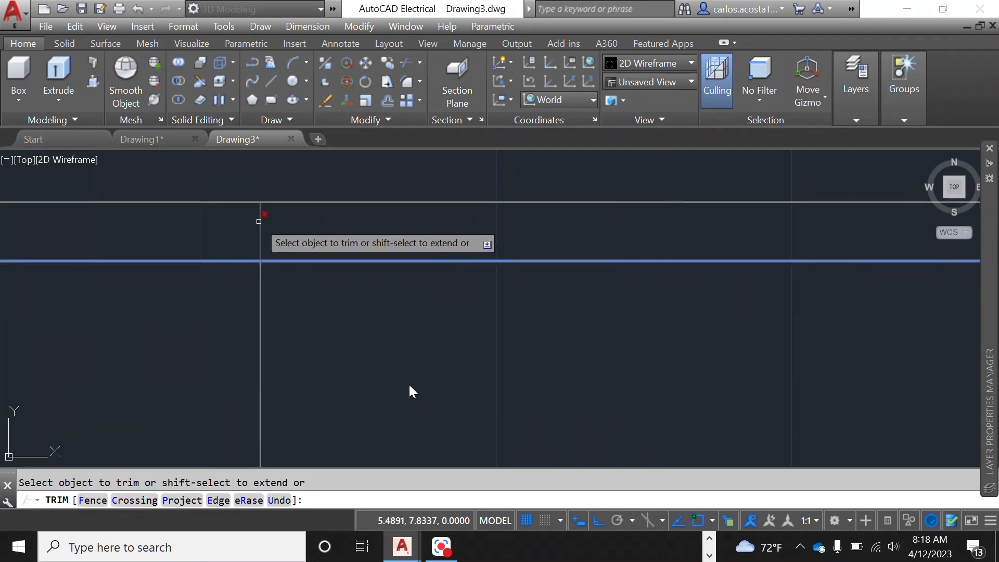
click(259, 221)
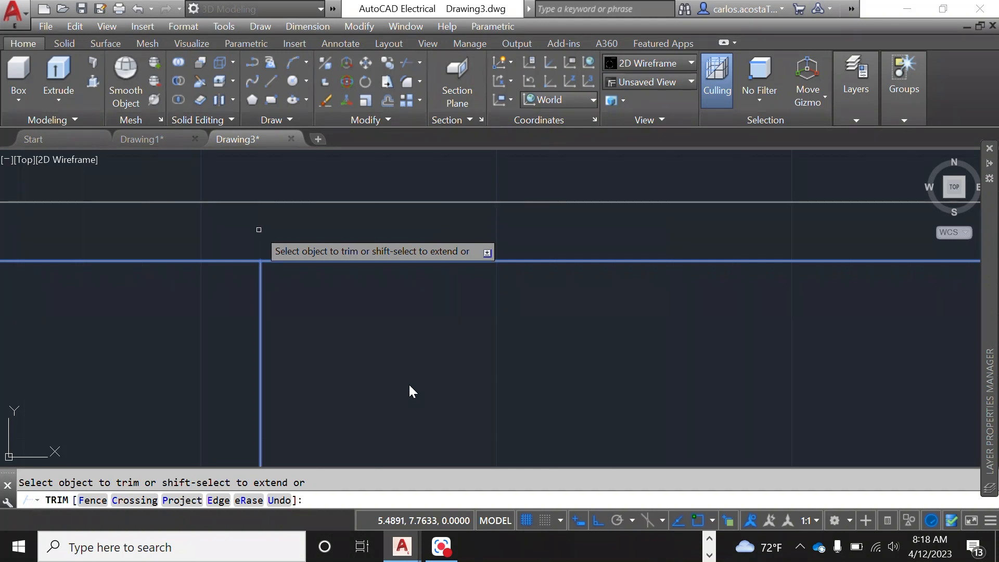
key(Return)
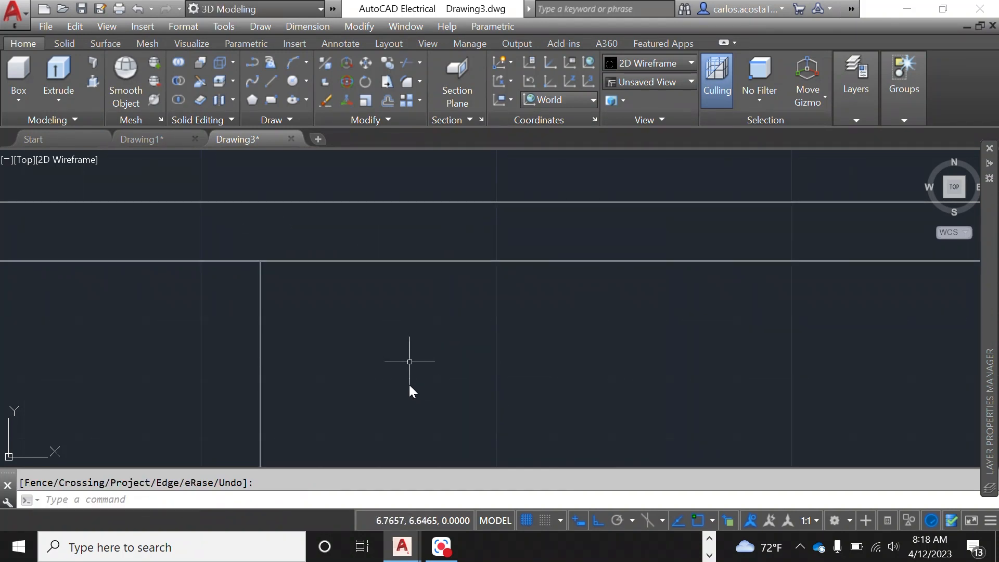
right_click(416, 337)
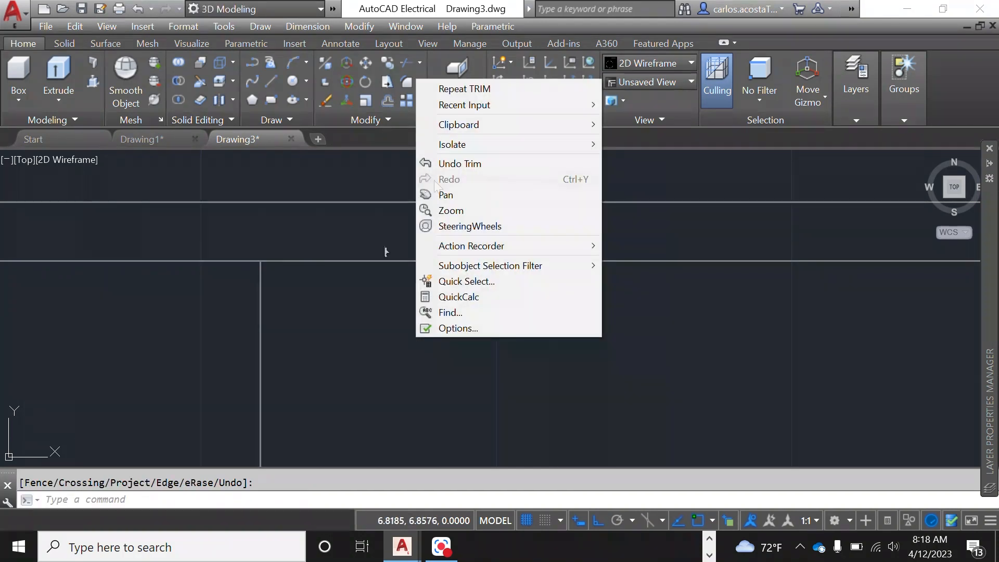
click(341, 357)
key(Escape)
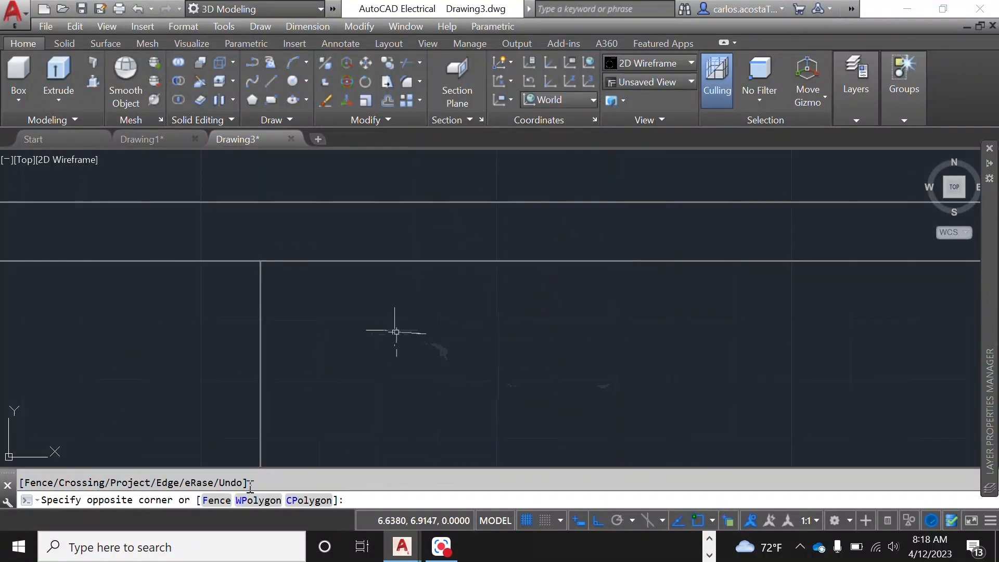
scroll(367, 294, down, 2)
scroll(367, 294, down, 3)
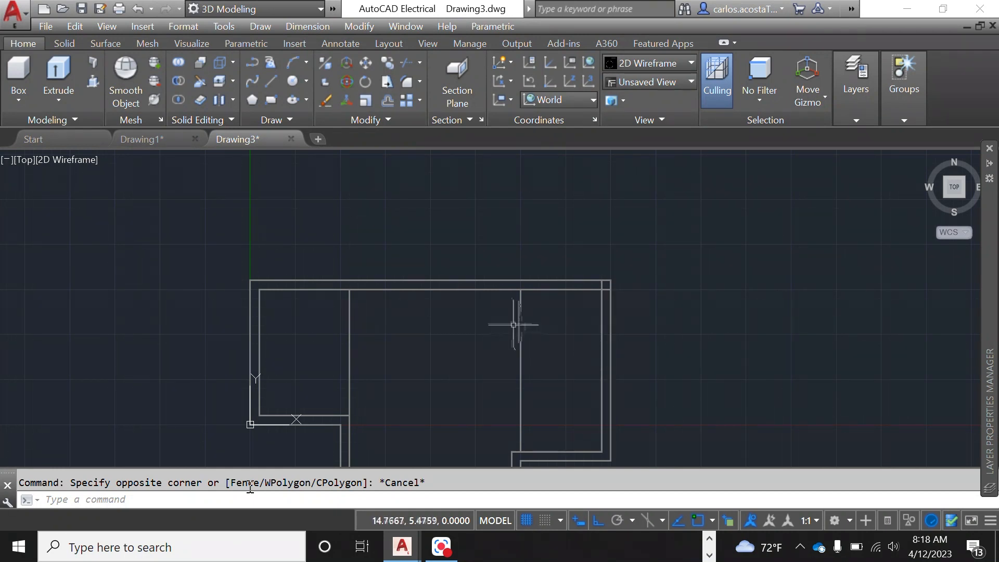
Trim the overlapping ends of the inner lines at the plan's upper-right corner, using the top and right wall inner lines as cutting edges
scroll(363, 419, up, 3)
scroll(268, 346, down, 3)
scroll(513, 291, up, 5)
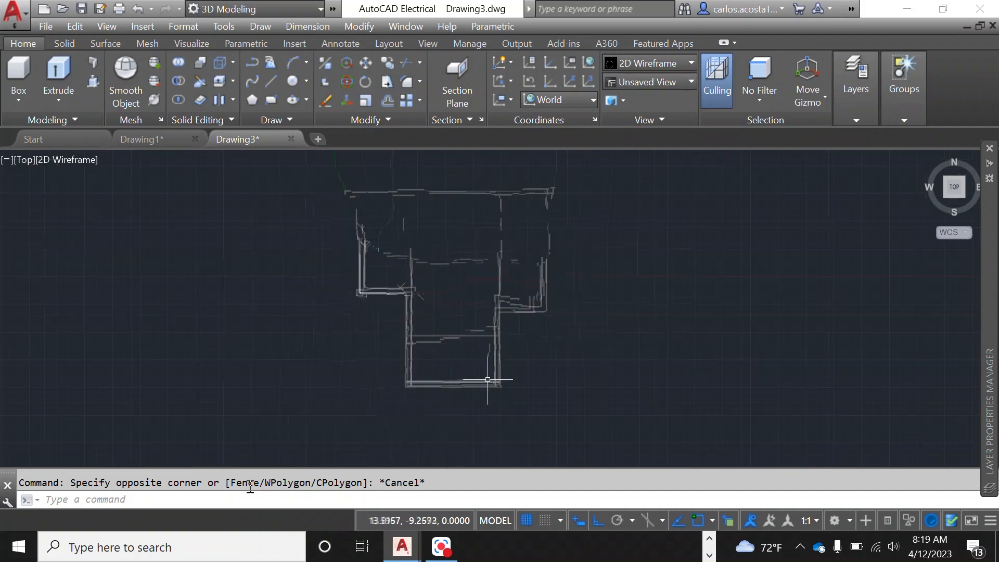
scroll(542, 201, down, 5)
scroll(519, 183, up, 7)
right_click(755, 270)
click(790, 281)
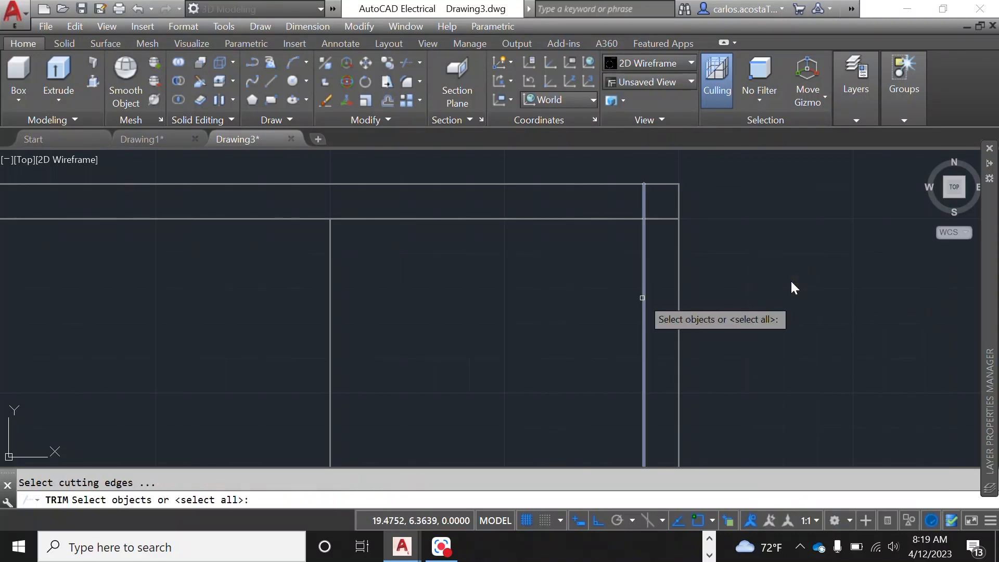
click(643, 294)
click(607, 219)
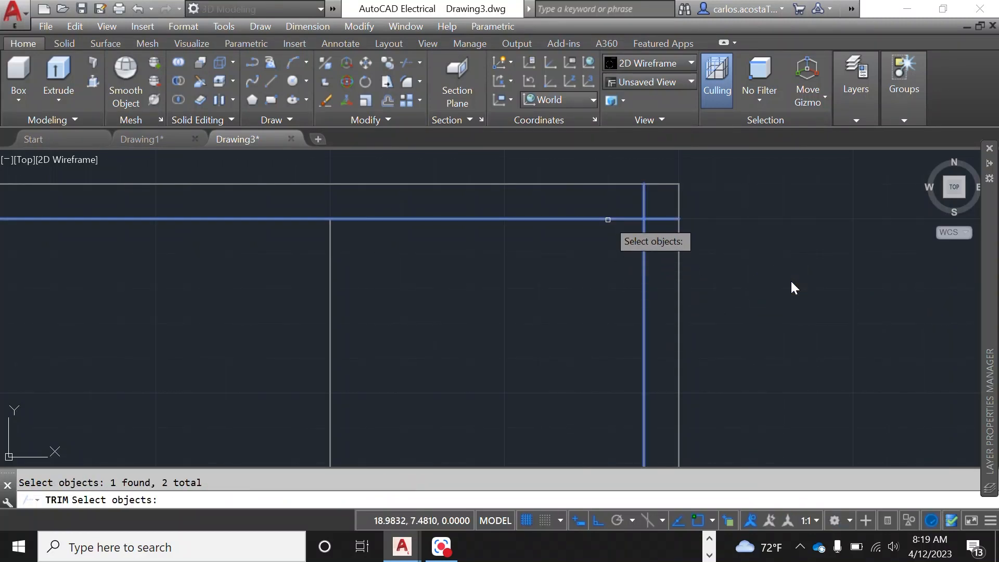
key(Return)
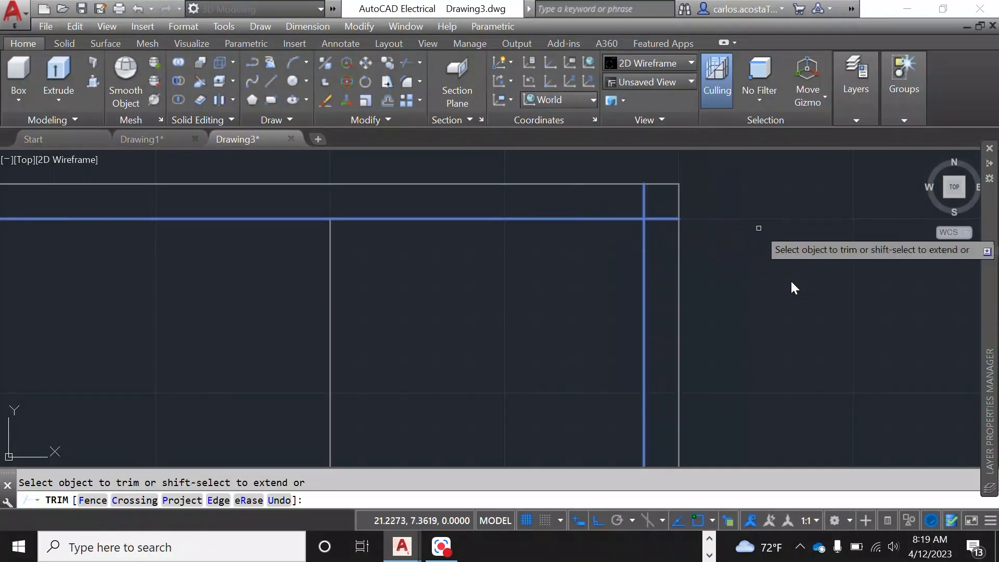
click(641, 202)
right_click(723, 208)
click(750, 214)
Try to trim the right end of the horizontal partition line, with it and the adjacent inner wall line as cutting edges
scroll(700, 217, down, 11)
scroll(694, 289, up, 13)
scroll(689, 307, down, 6)
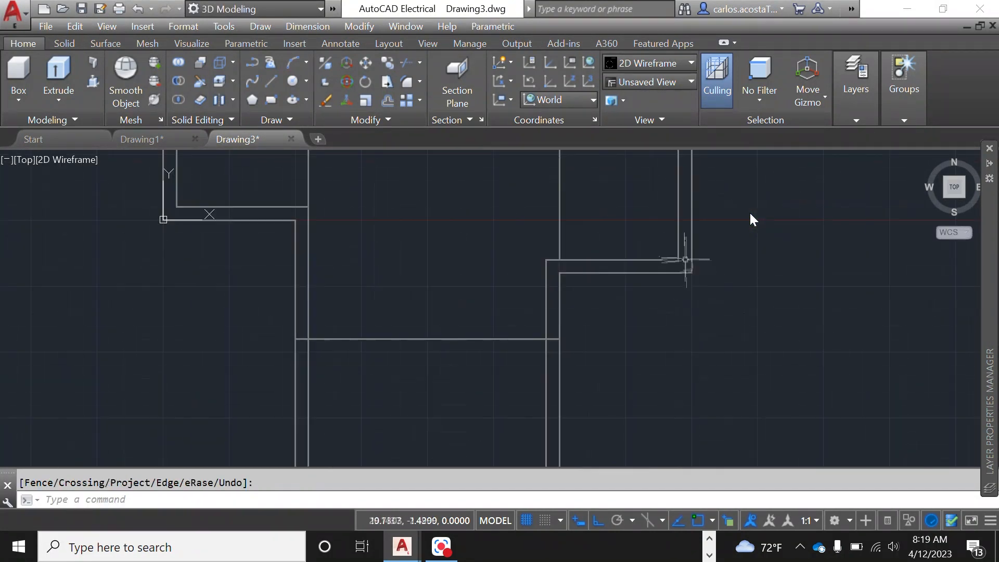
scroll(524, 323, up, 4)
right_click(483, 303)
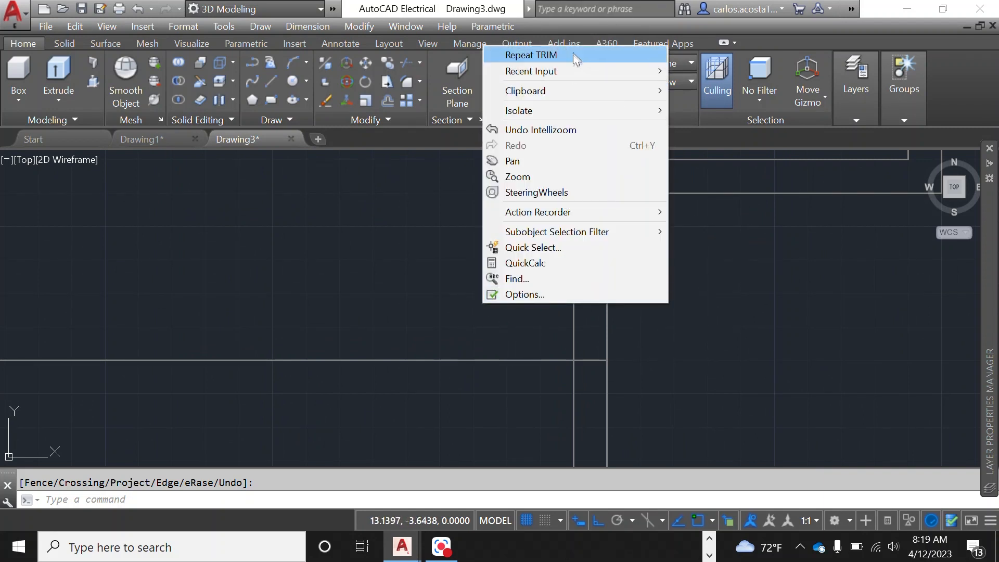
click(571, 60)
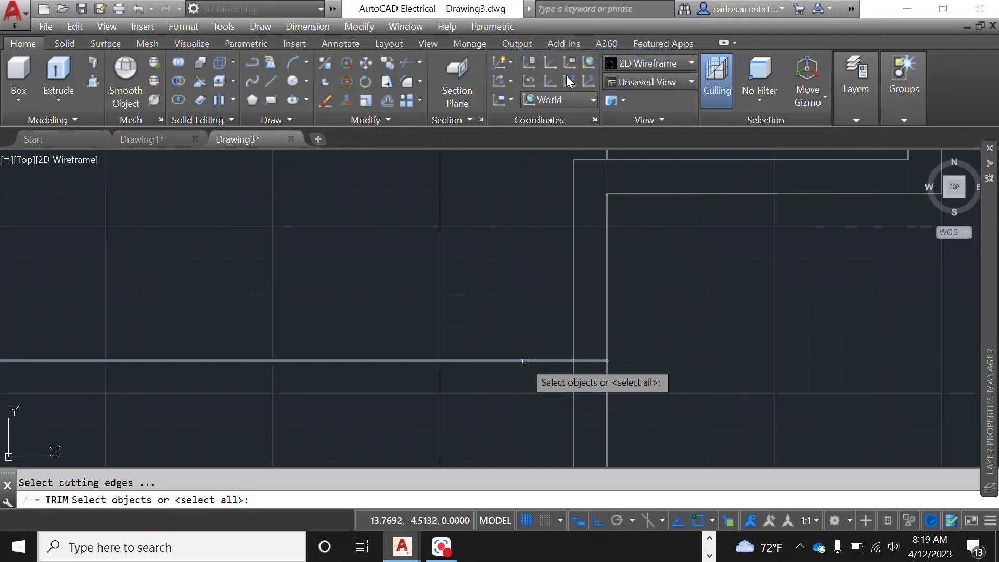
click(525, 359)
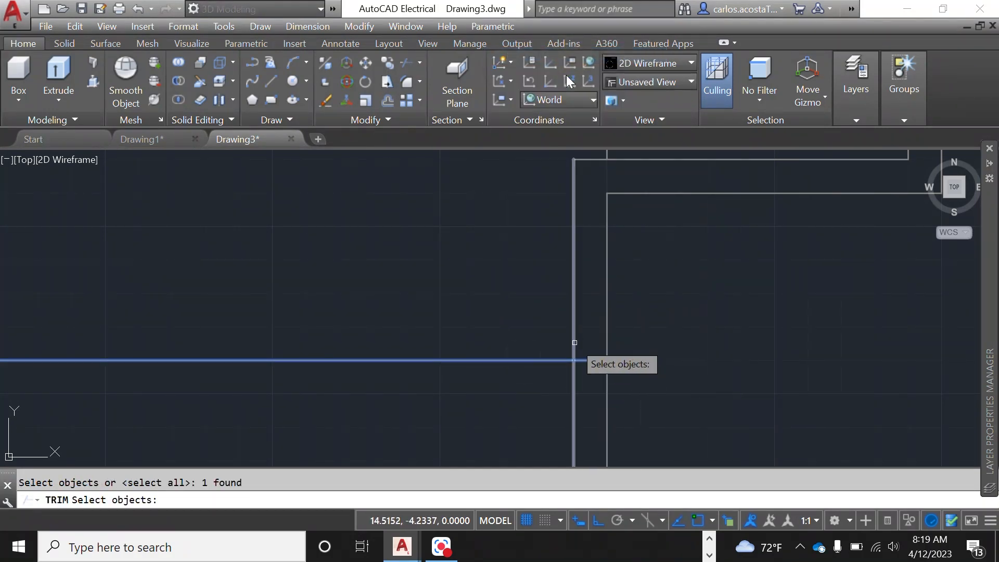
click(574, 343)
key(Return)
right_click(680, 319)
click(714, 329)
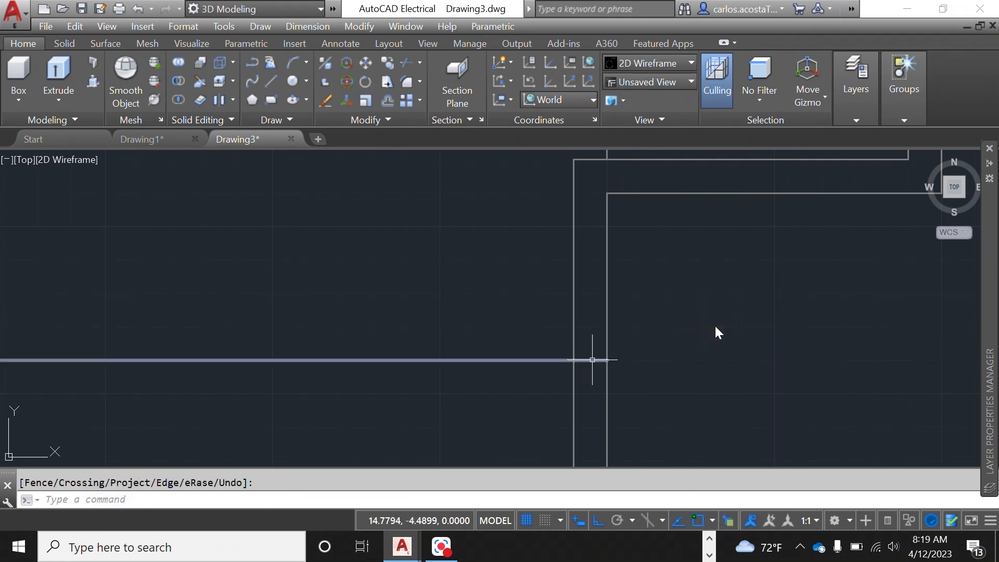
key(Escape)
Trim the right end of the horizontal partition line back to the lower section's right inner wall line, and end the command
right_click(667, 325)
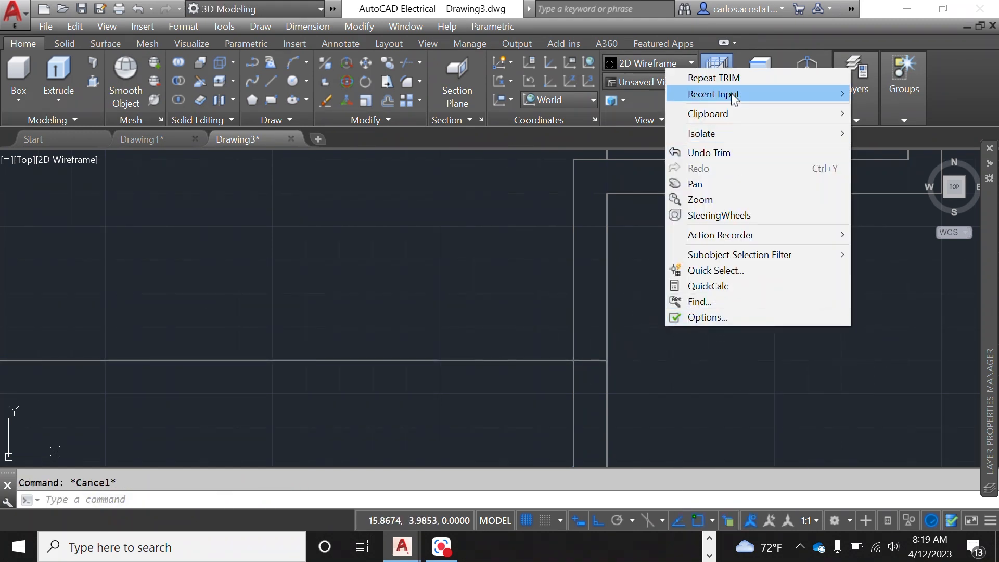
click(712, 78)
click(526, 360)
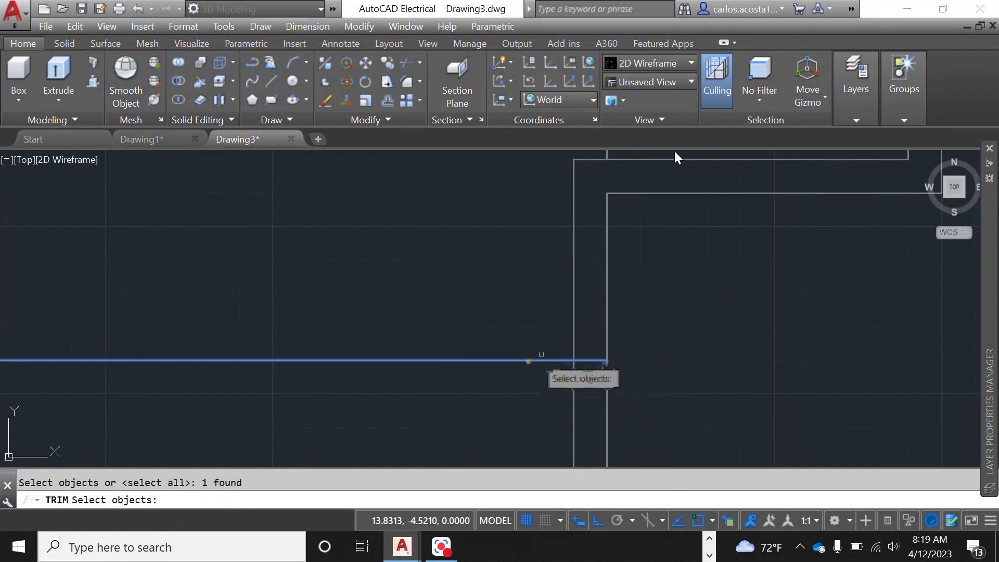
click(572, 335)
key(Return)
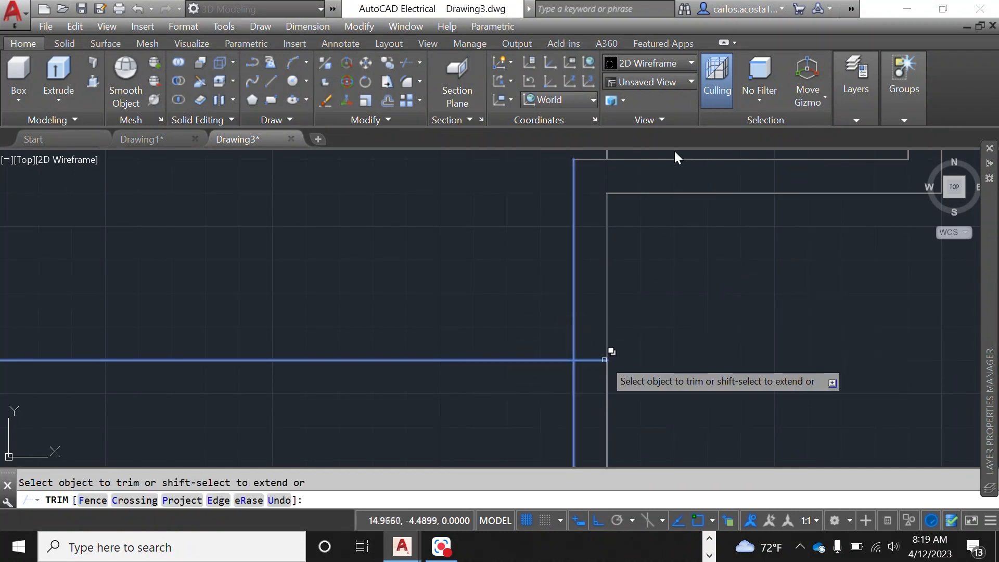
scroll(699, 334, down, 3)
scroll(457, 330, up, 3)
right_click(449, 327)
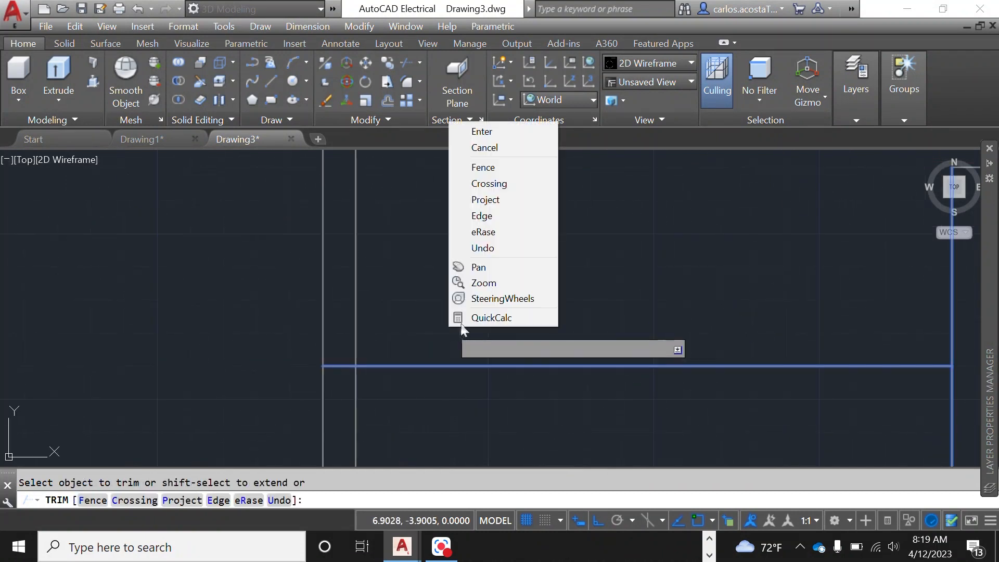
click(520, 136)
Trim the left end of the horizontal partition line back to the lower section's left inner wall line, and end the command
right_click(464, 219)
click(464, 218)
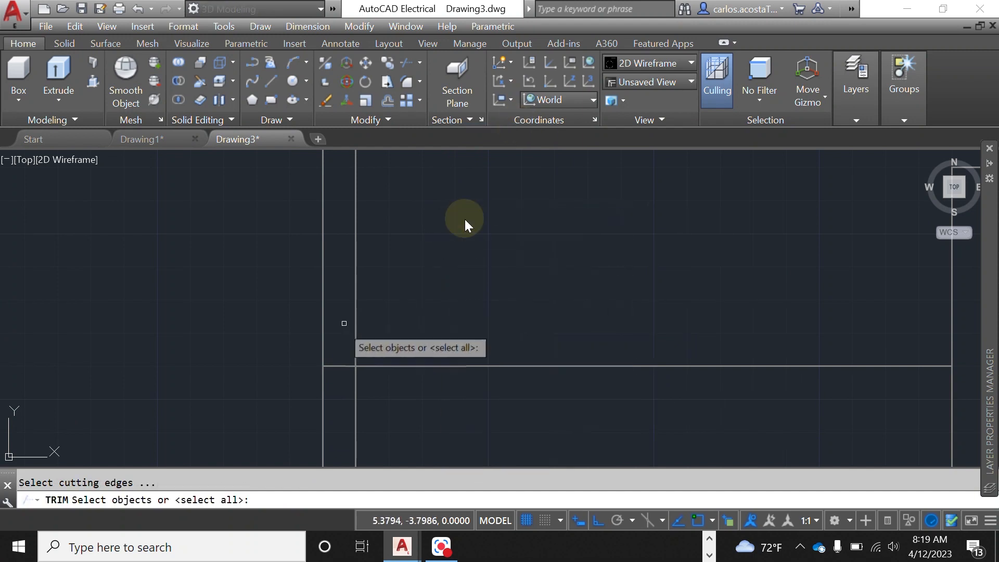
click(373, 365)
click(355, 345)
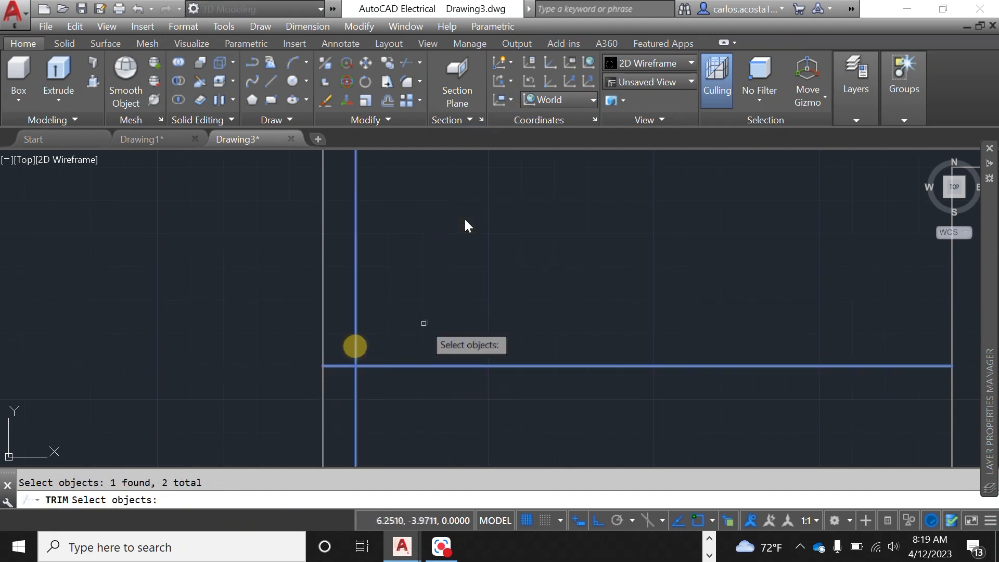
key(Return)
right_click(430, 324)
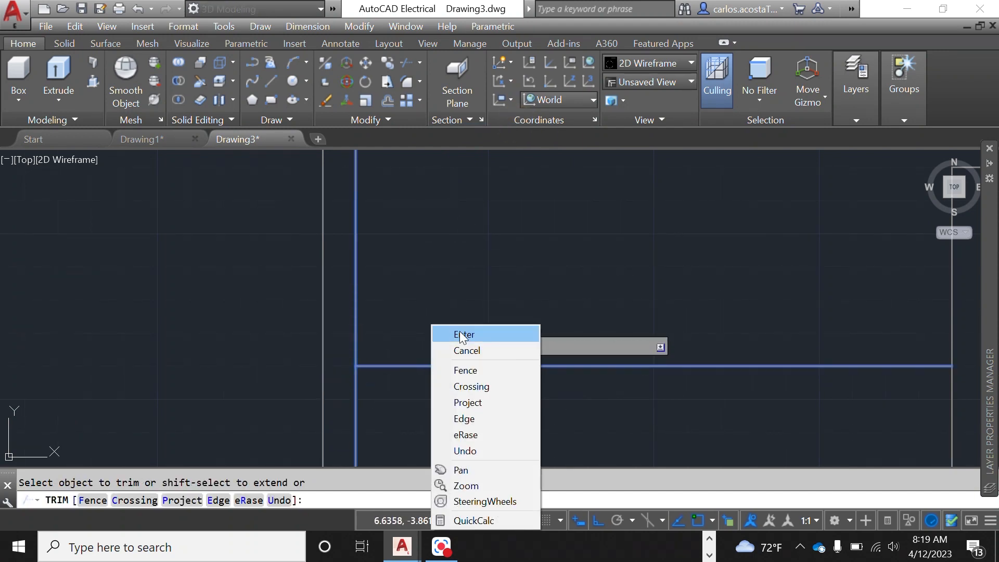
click(460, 332)
Trim the overlapping inner lines at the lower section's bottom-right corner, using its left, bottom and right inner lines as cutting edges
scroll(460, 330, down, 3)
scroll(458, 329, up, 5)
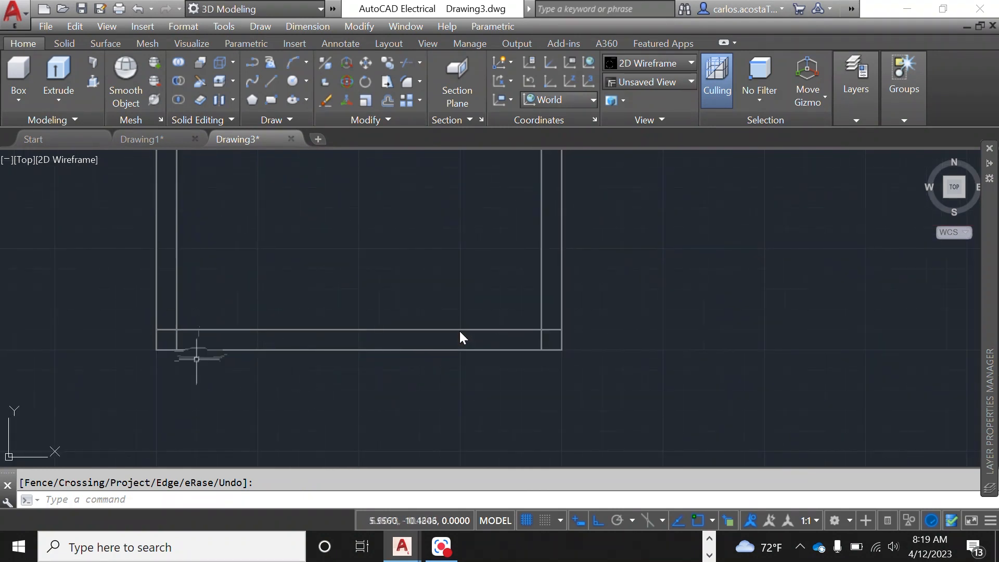
right_click(280, 262)
click(333, 271)
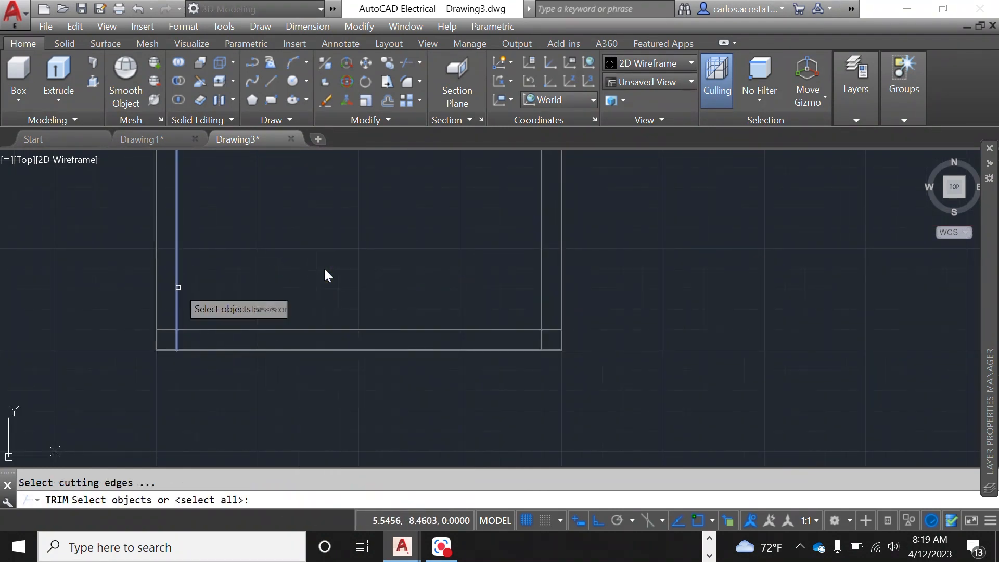
click(177, 283)
click(211, 329)
click(538, 277)
click(542, 278)
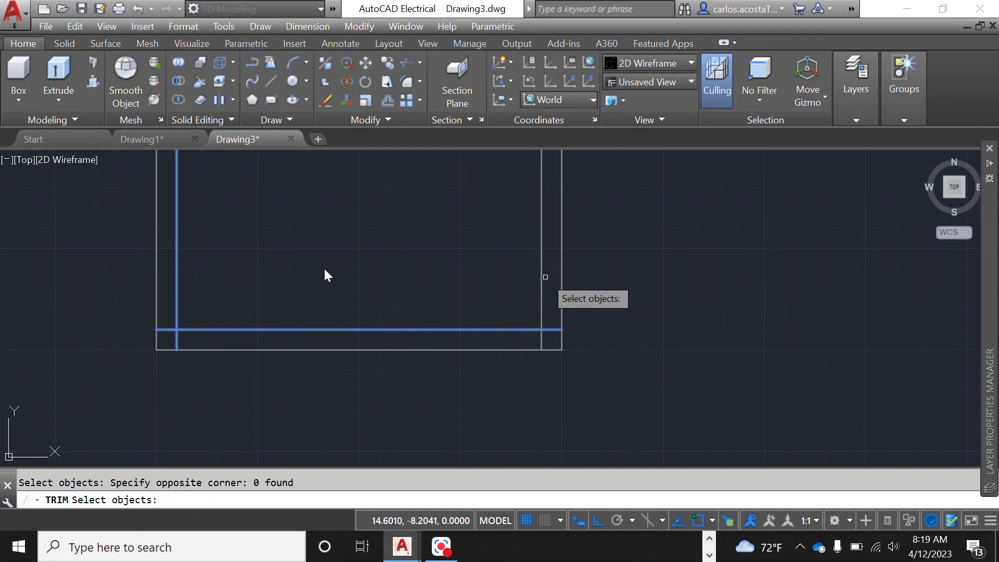
click(541, 277)
key(Return)
click(554, 330)
click(544, 339)
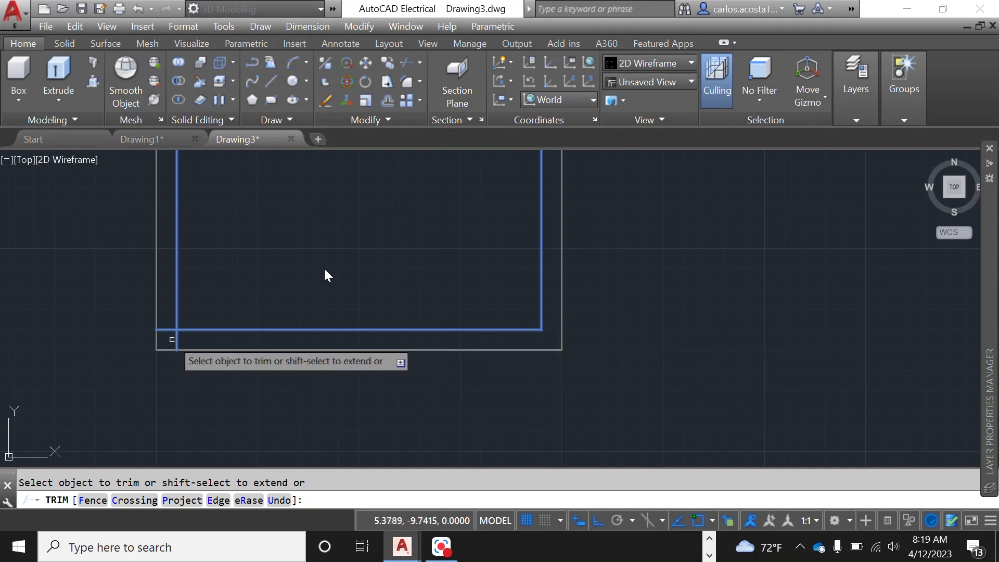
Trim the overlapping inner lines at the lower section's bottom-left corner and end the command
click(178, 340)
click(157, 338)
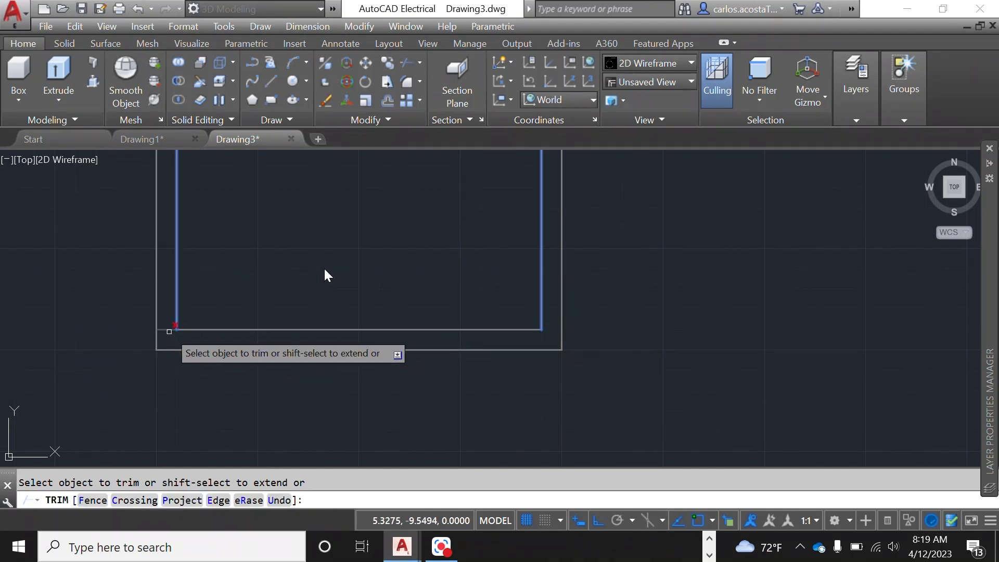
click(167, 330)
right_click(260, 305)
Offset the right and left vertical partition lines 0.25 units to their left sides
scroll(613, 364, down, 6)
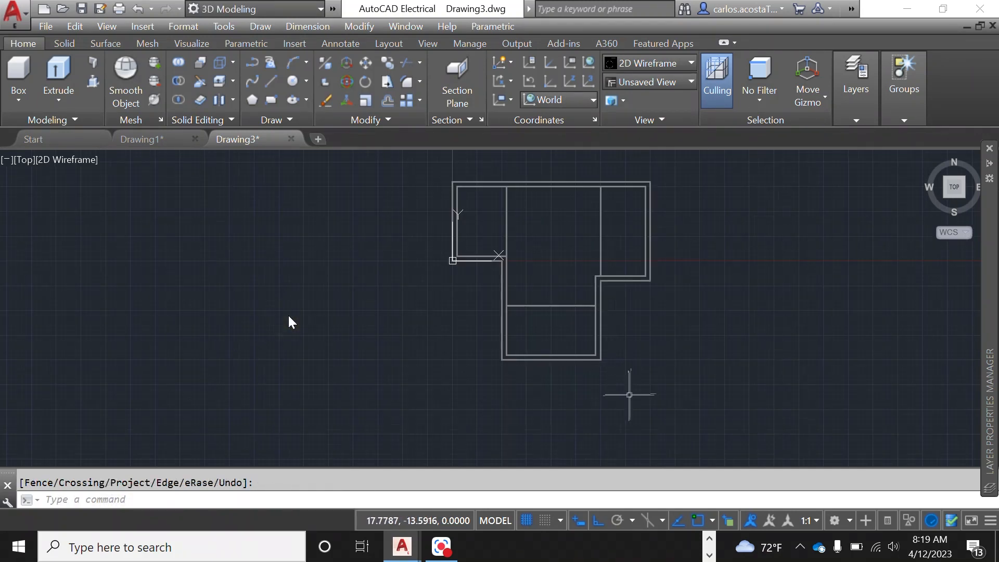
scroll(592, 240, up, 5)
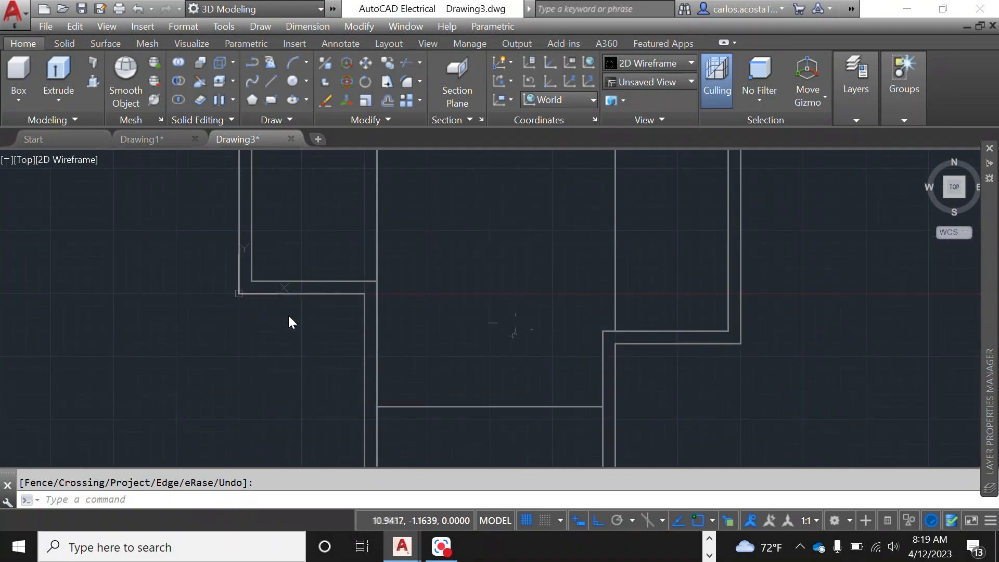
scroll(514, 321, down, 2)
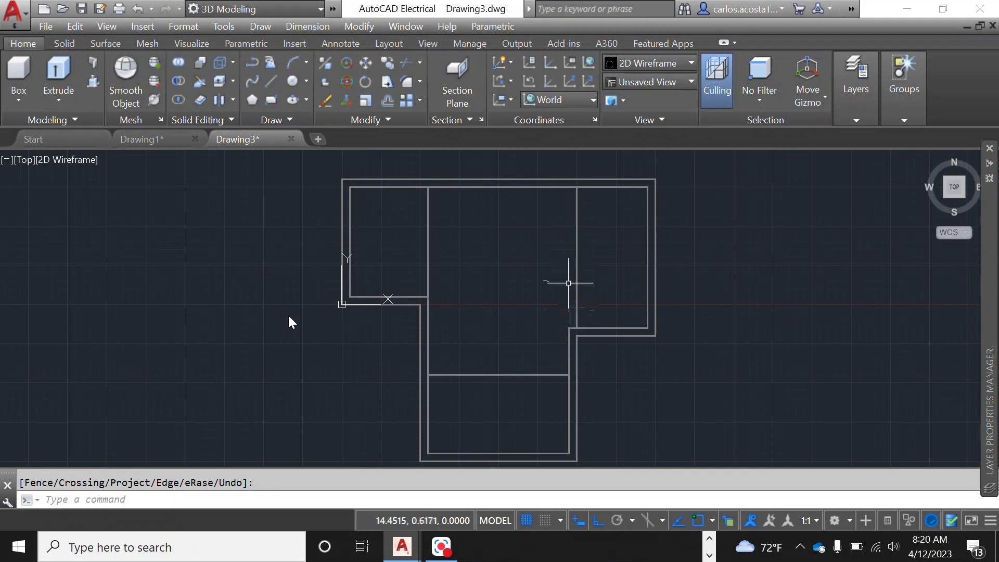
scroll(545, 399, up, 2)
scroll(396, 364, down, 2)
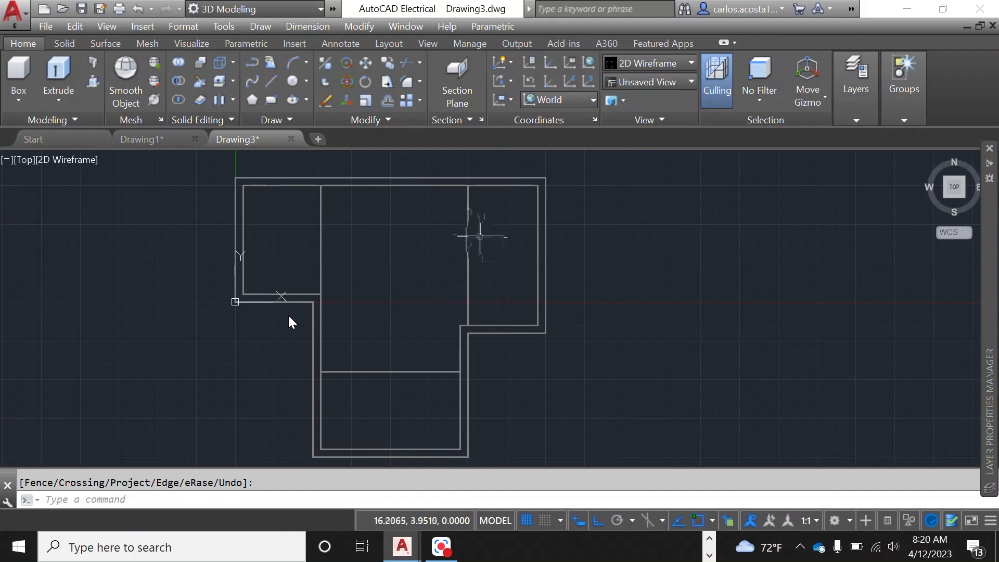
scroll(462, 197, up, 2)
key(Escape)
click(468, 230)
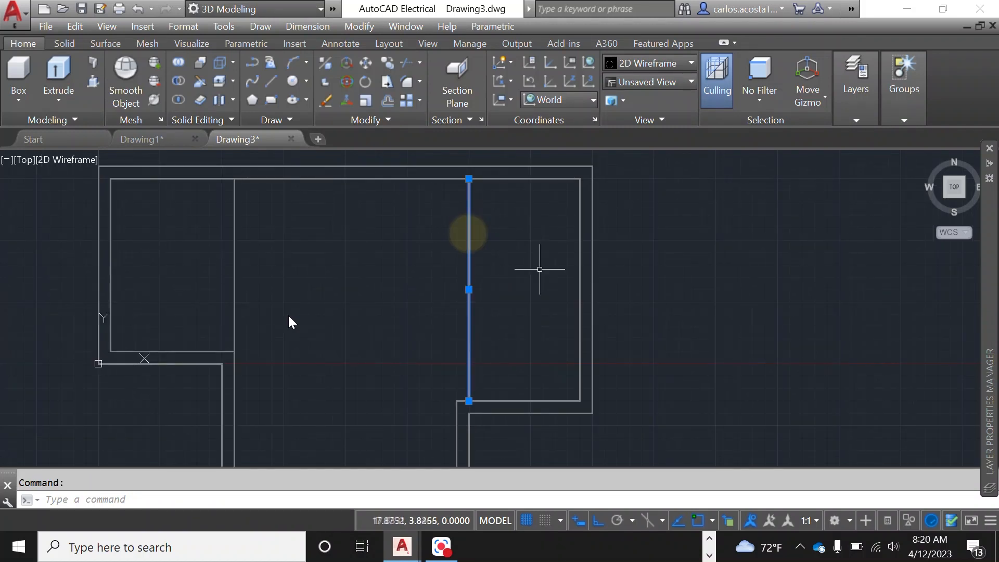
text(off)
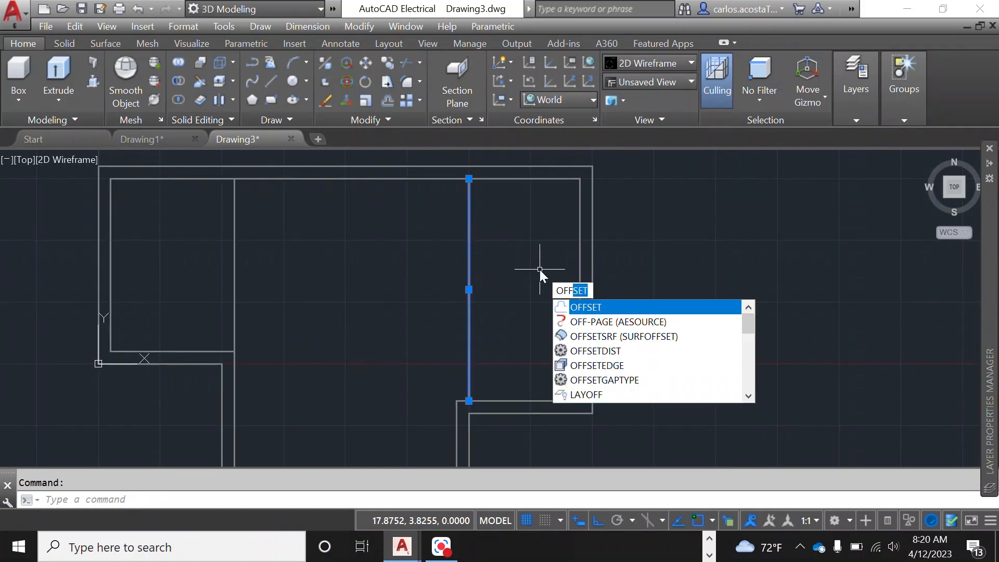
key(Return)
text(0.25)
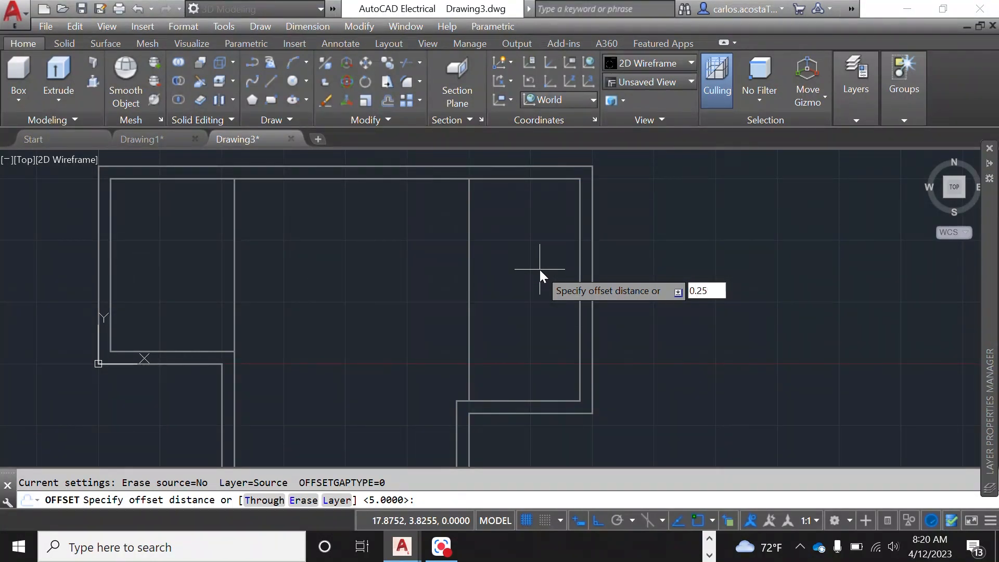
key(Return)
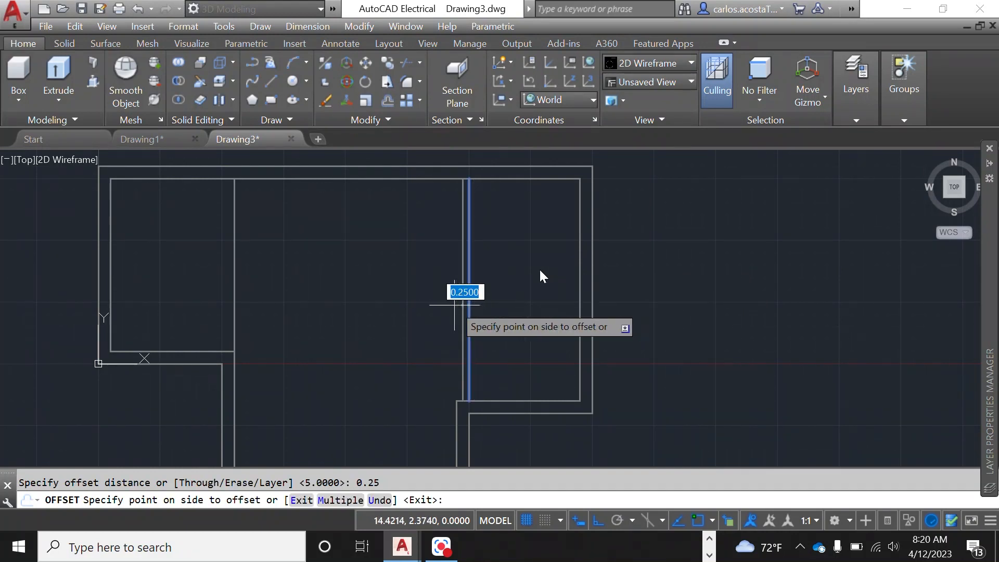
click(455, 305)
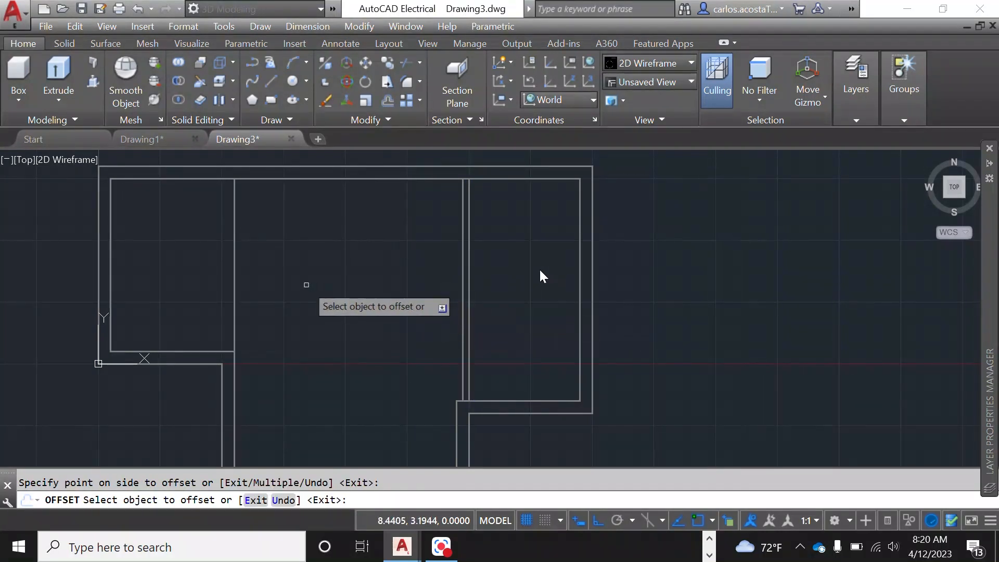
click(234, 285)
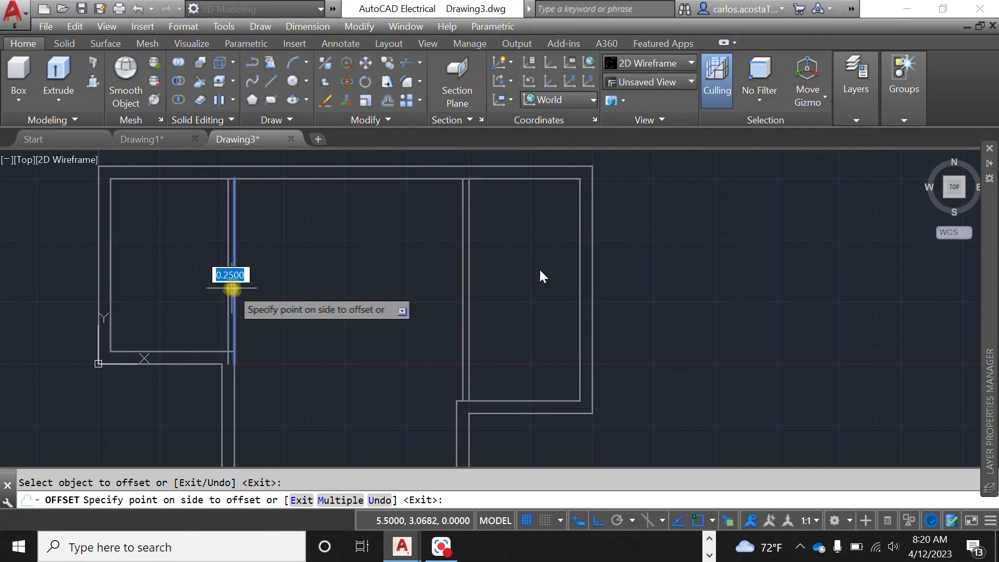
click(227, 288)
Offset the horizontal partition line 0.25 units downward in the lower section of the plan
scroll(419, 263, down, 4)
scroll(376, 378, up, 6)
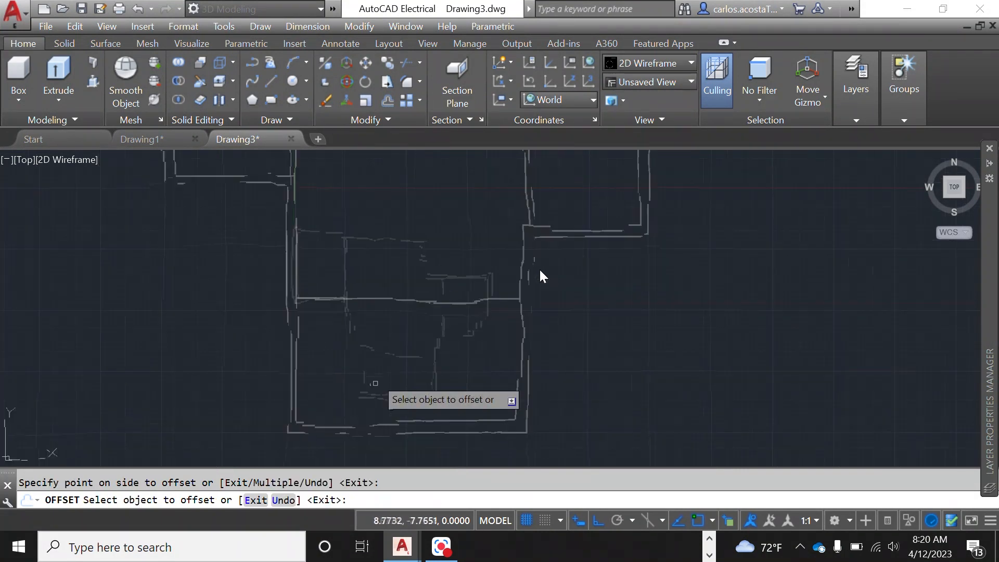
click(403, 250)
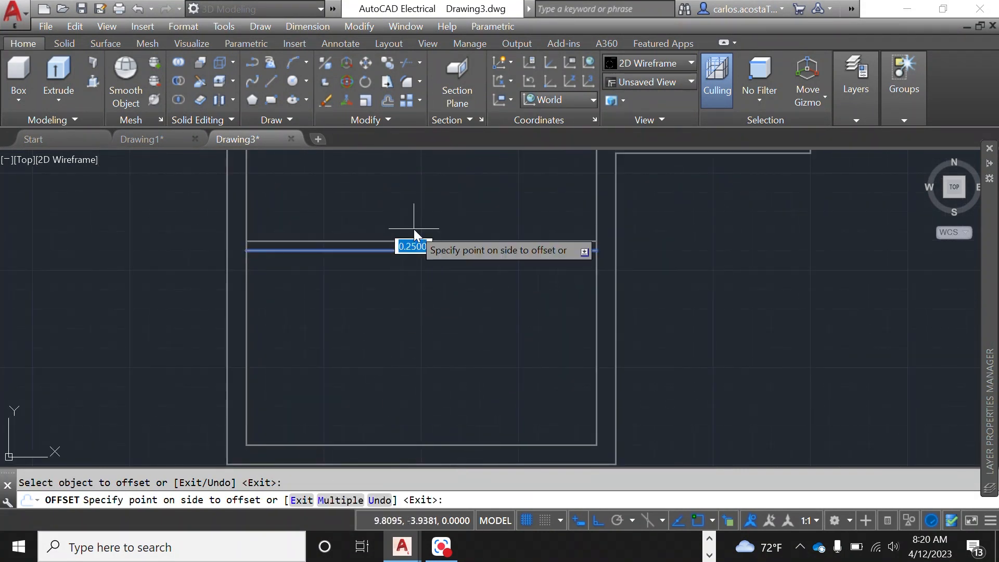
click(390, 277)
scroll(387, 359, down, 2)
scroll(379, 372, down, 2)
scroll(483, 240, up, 2)
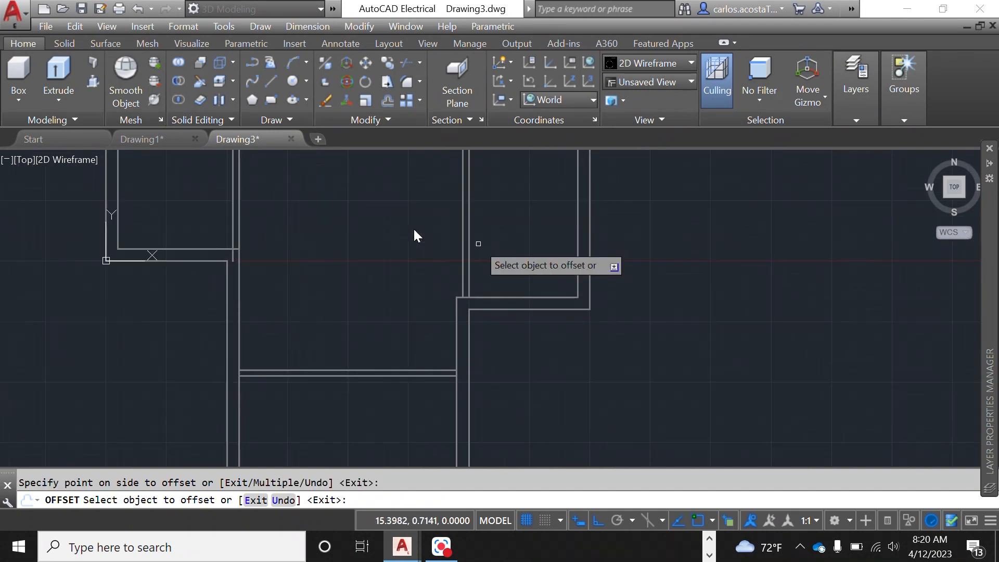
scroll(428, 283, down, 2)
scroll(438, 253, up, 2)
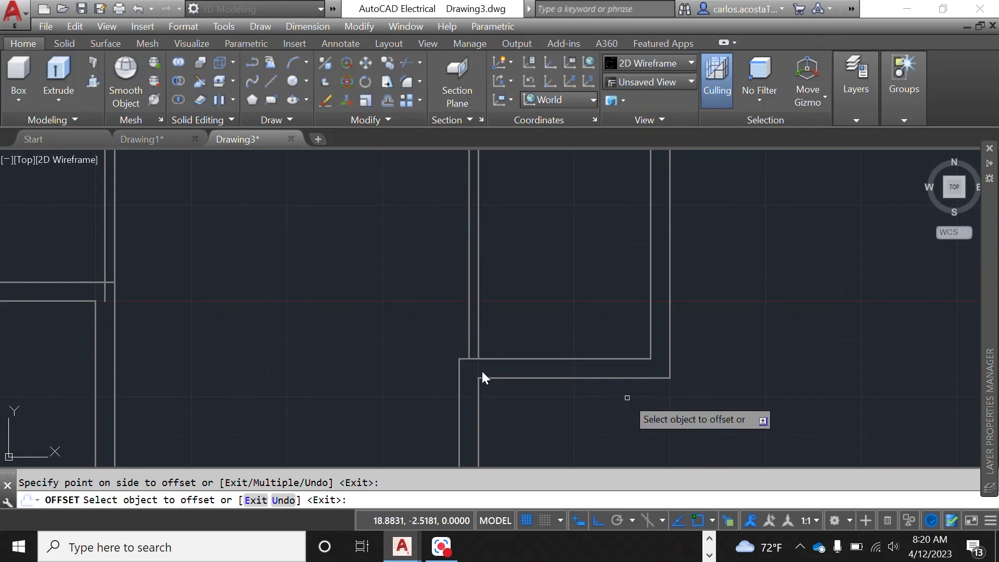
End the offset and trim the left partition's new line below the upper-left room's bottom inner line, using both lines as cutting edges
scroll(626, 389, down, 1)
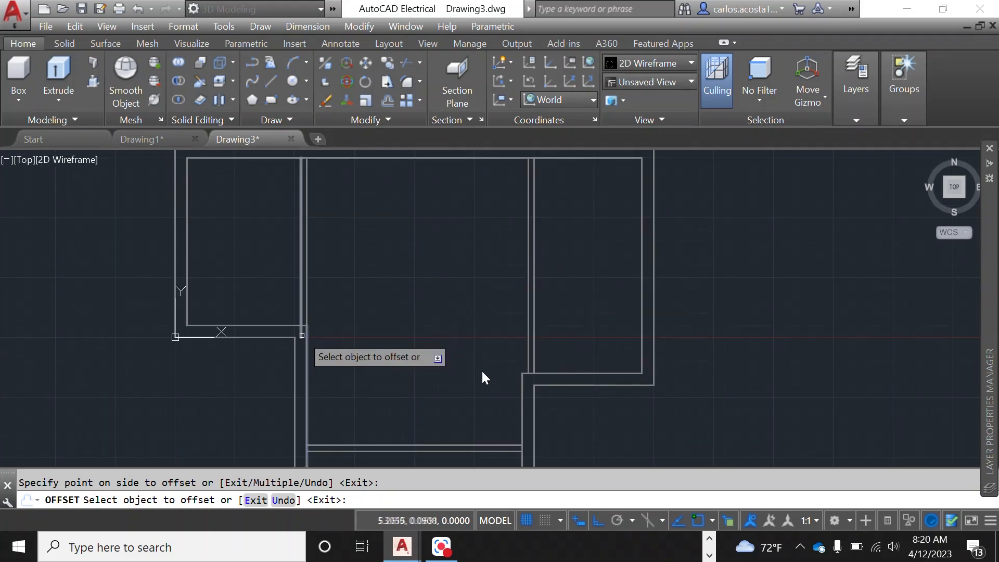
scroll(299, 343, up, 2)
right_click(482, 373)
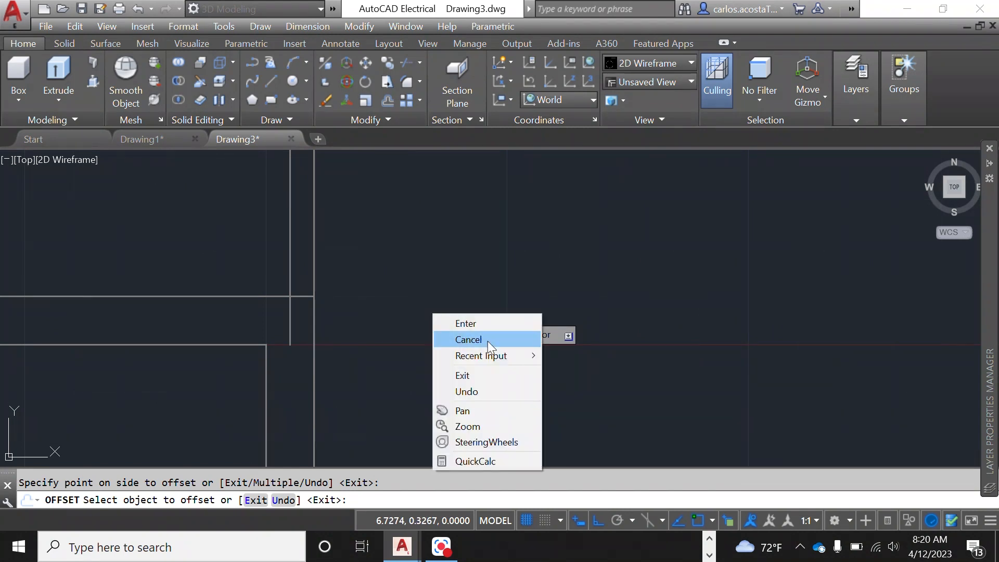
click(468, 340)
right_click(495, 242)
mouse_move(666, 269)
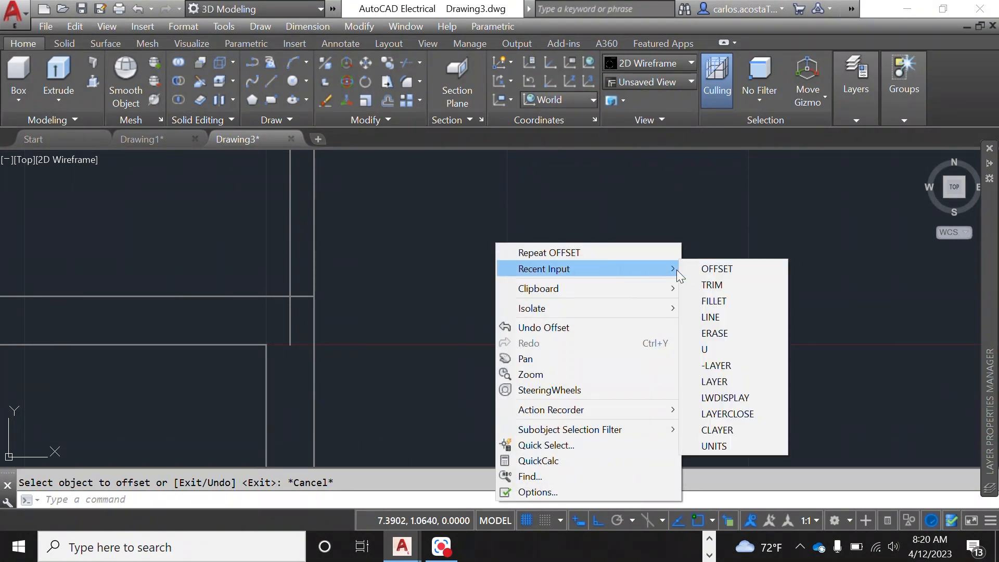
click(736, 287)
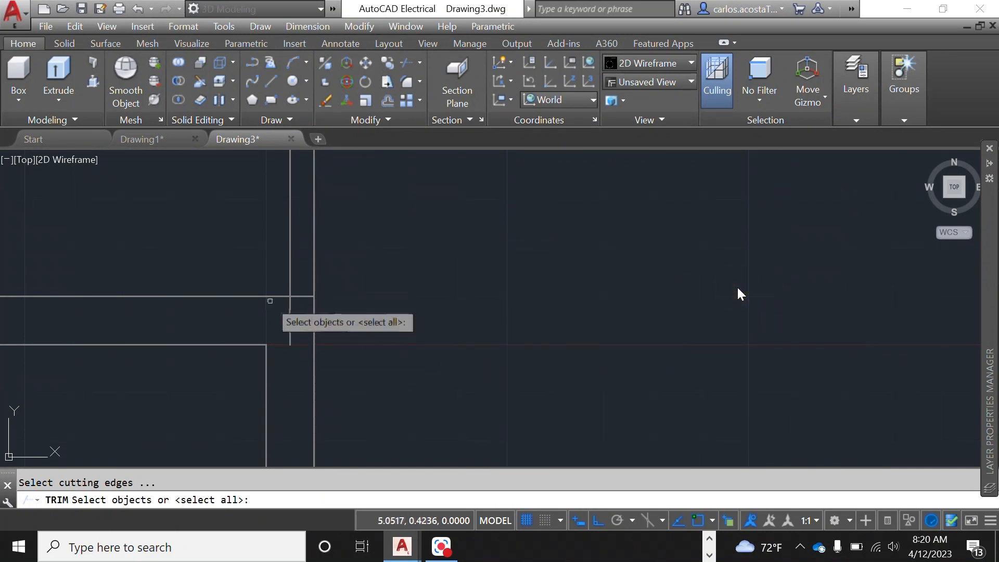
click(290, 284)
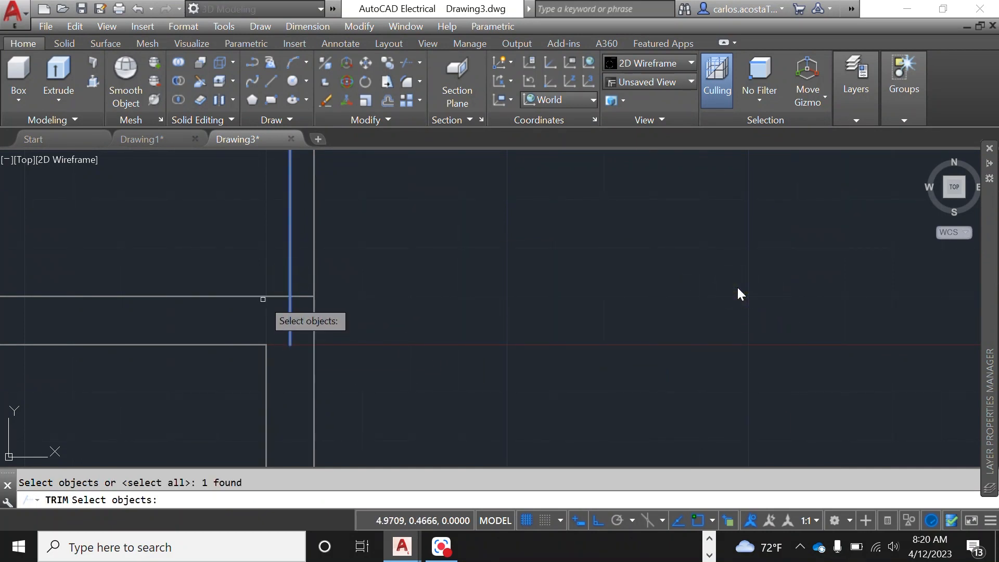
key(Return)
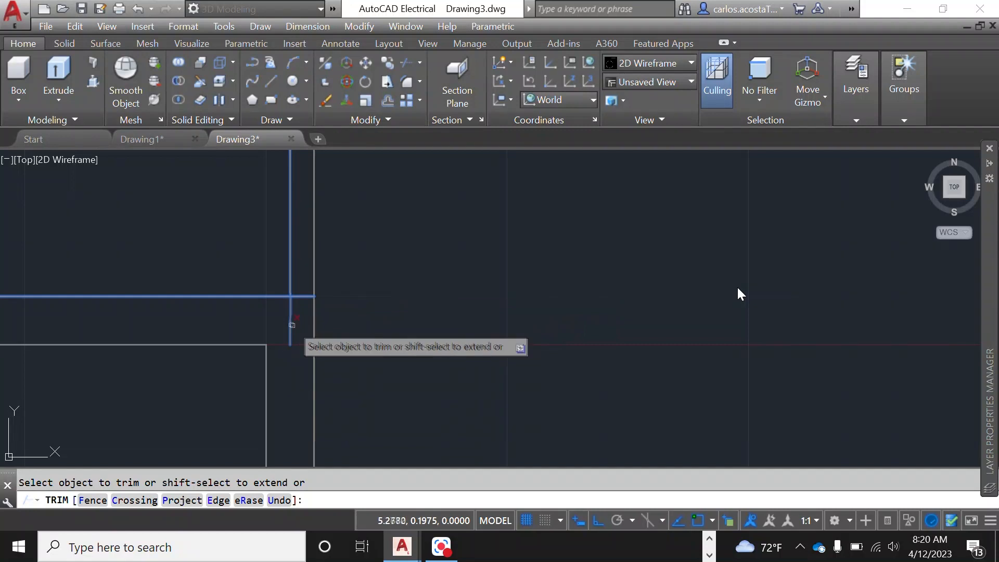
right_click(368, 311)
click(389, 318)
scroll(390, 320, down, 5)
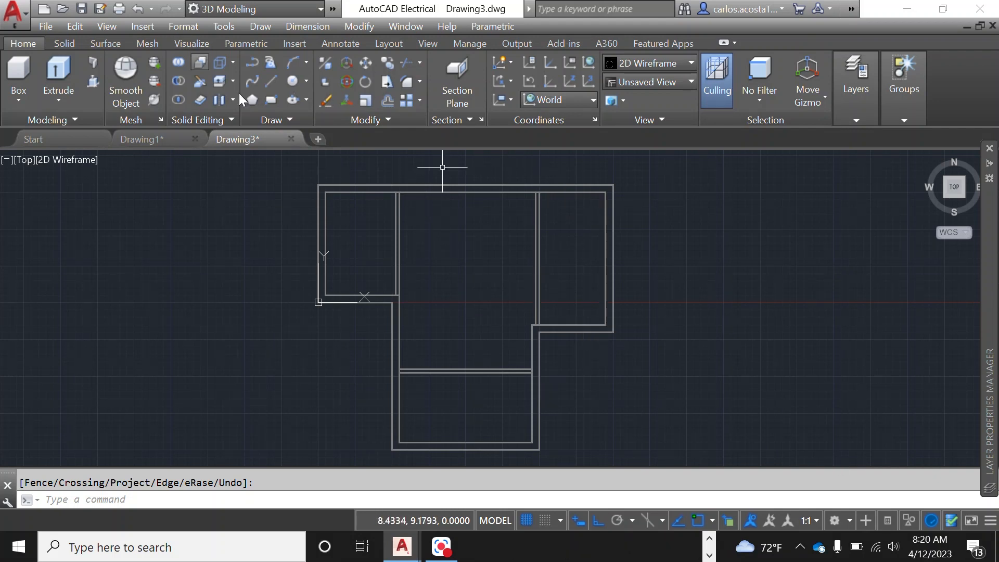
Switch to Drawing1 and examine the reference plan's walls, doors, windows and stairs
click(147, 139)
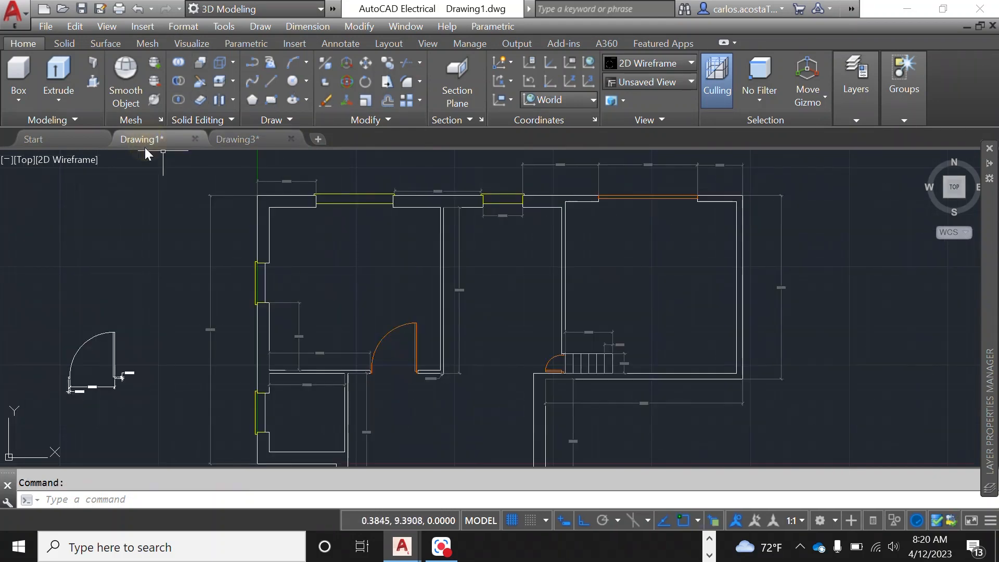
scroll(612, 264, down, 2)
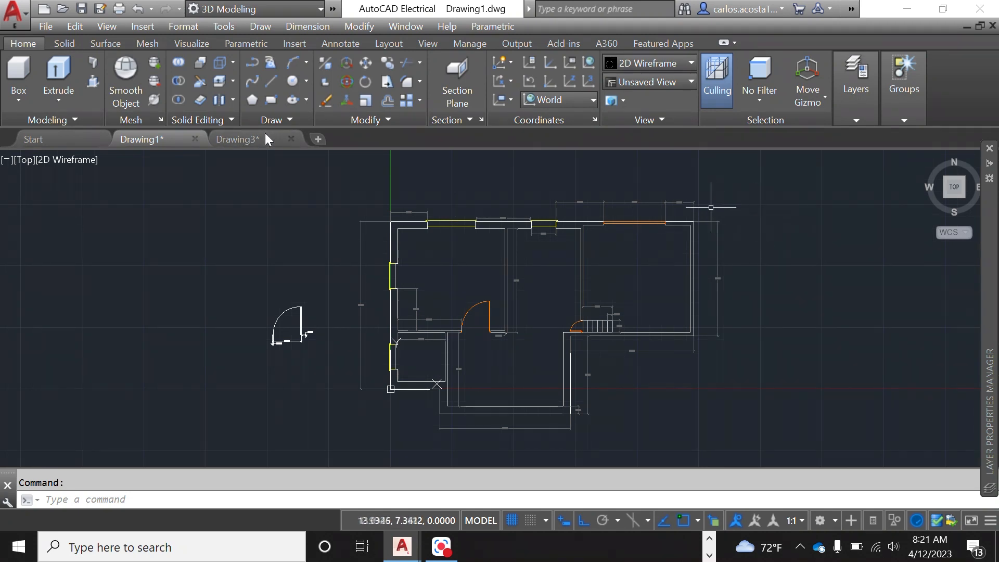
scroll(598, 330, up, 3)
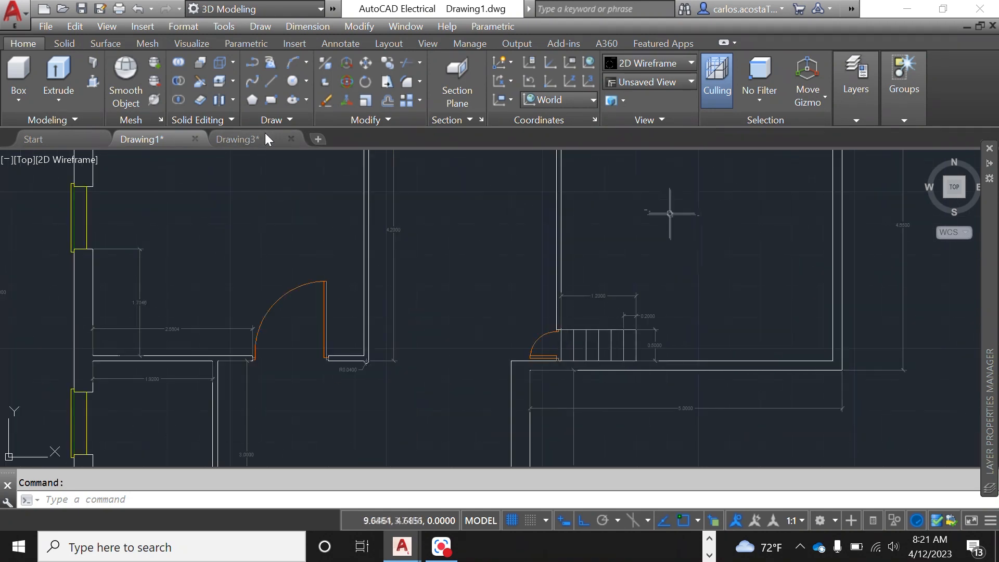
scroll(447, 343, down, 1)
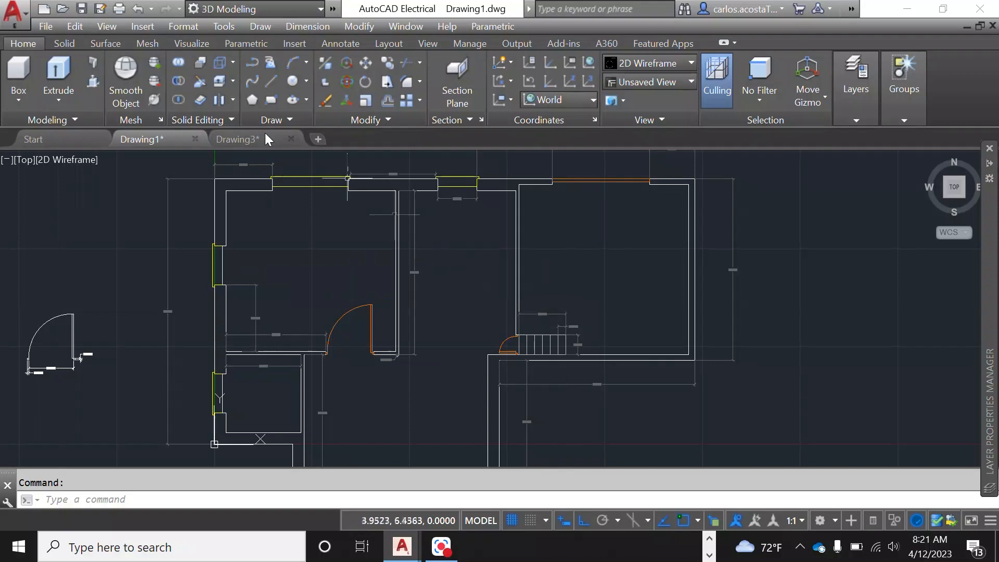